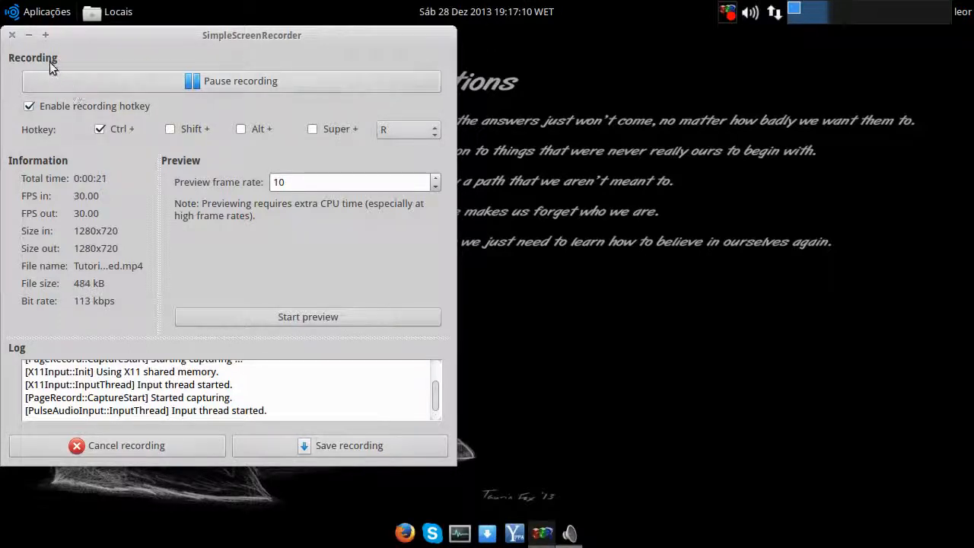
Step: Launch Oracle VM VirtualBox and start the studio virtual machine in full-screen mode
left_click(29, 36)
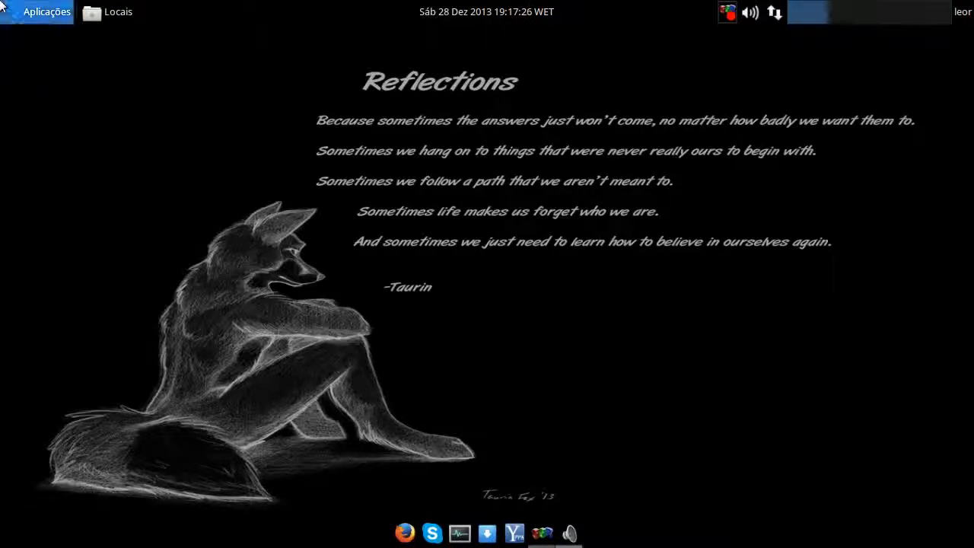
left_click(45, 12)
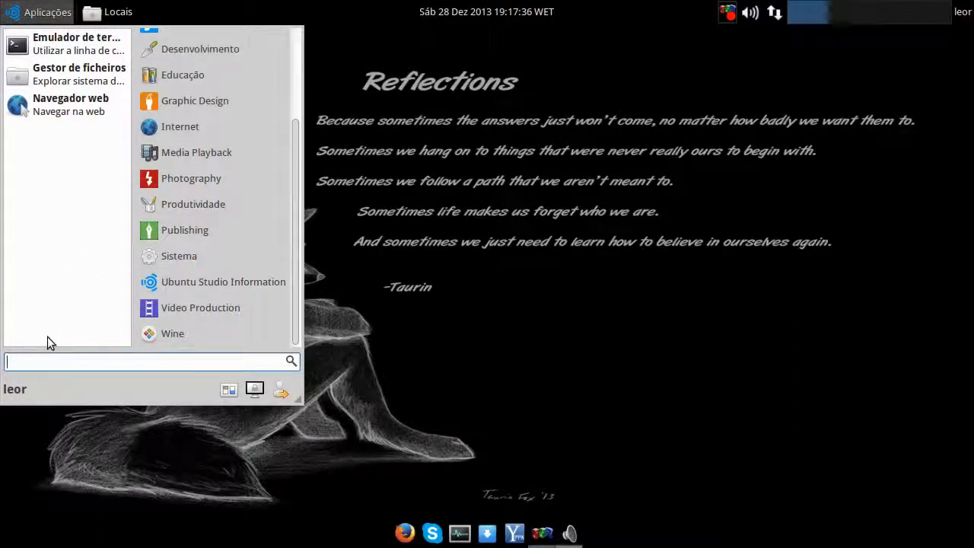
type("virtu")
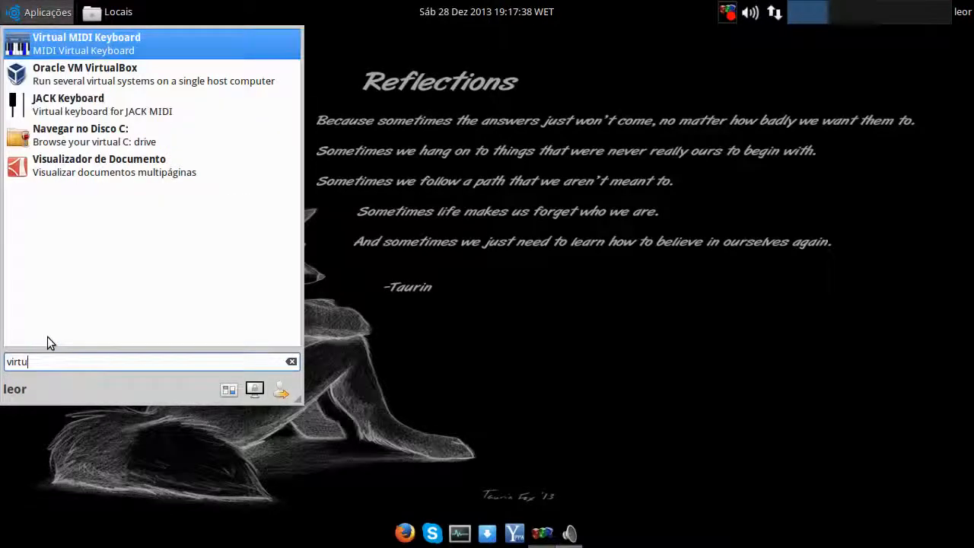
left_click(94, 81)
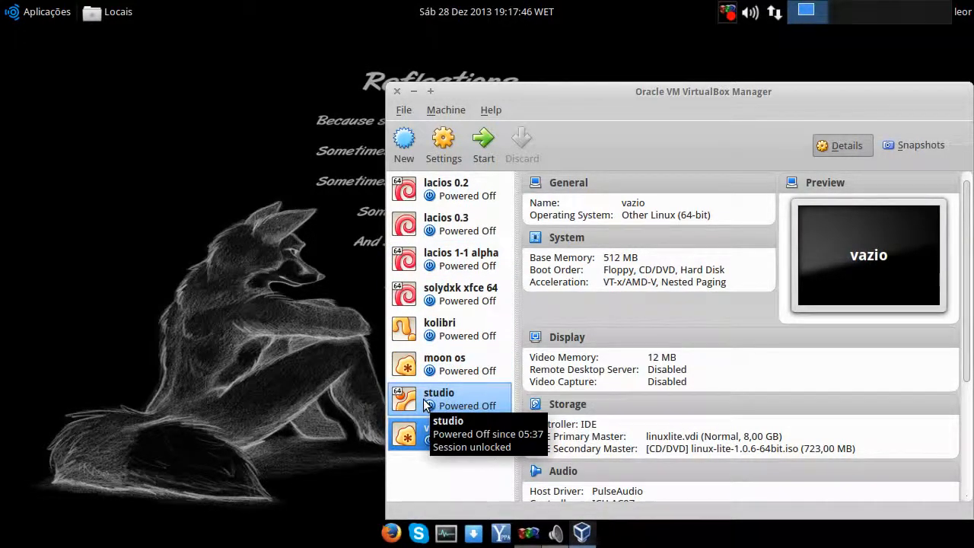
double_click(424, 404)
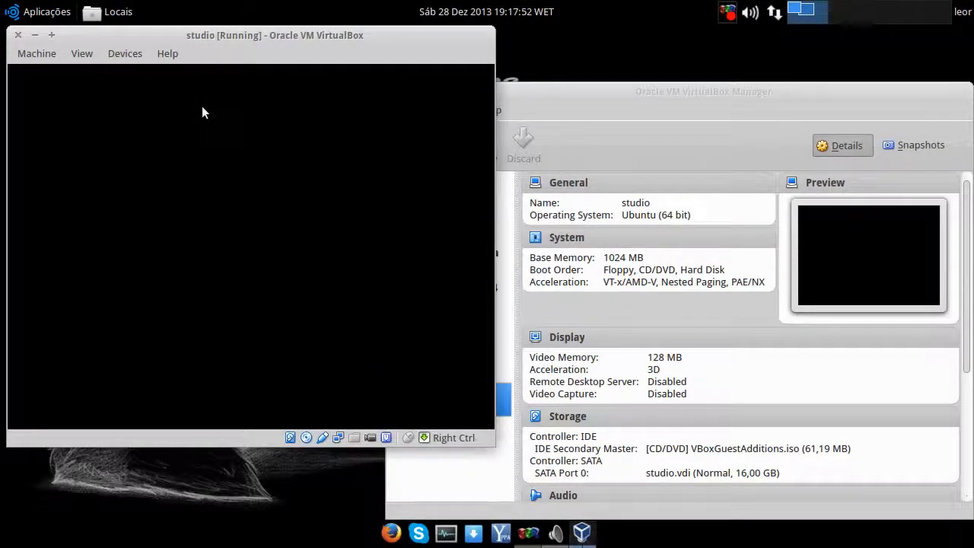
key("Control_R+f")
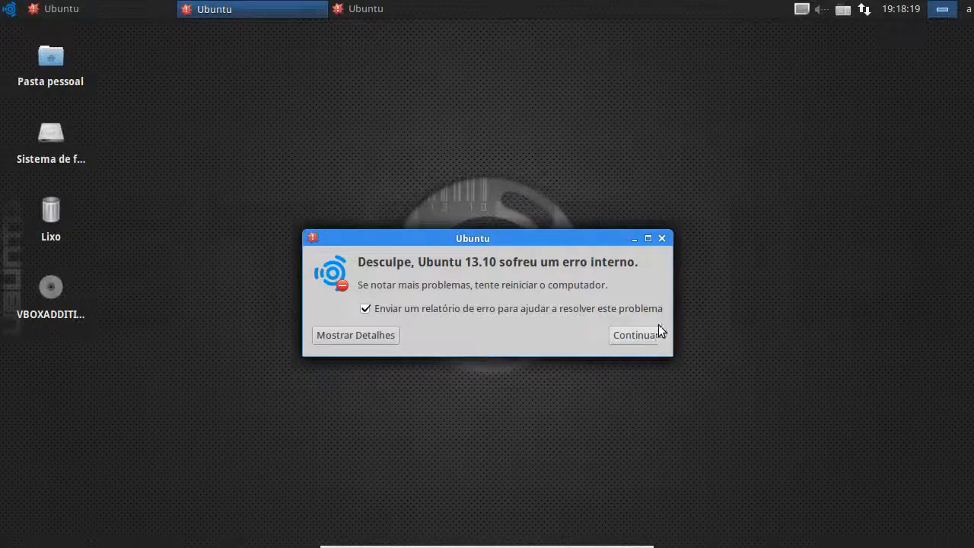
Step: Dismiss all the Ubuntu internal error dialogs, continuing with the error report option enabled
left_click(641, 337)
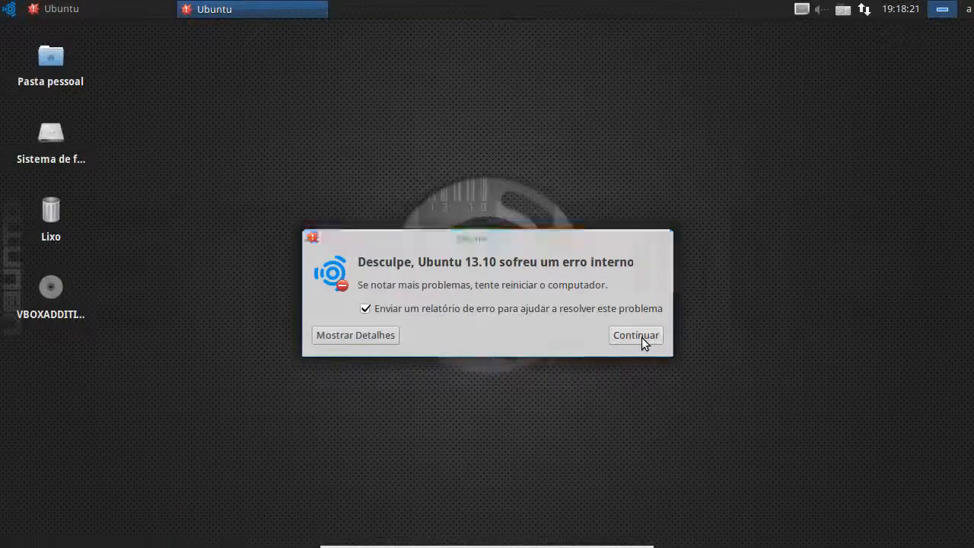
left_click(642, 338)
left_click(642, 337)
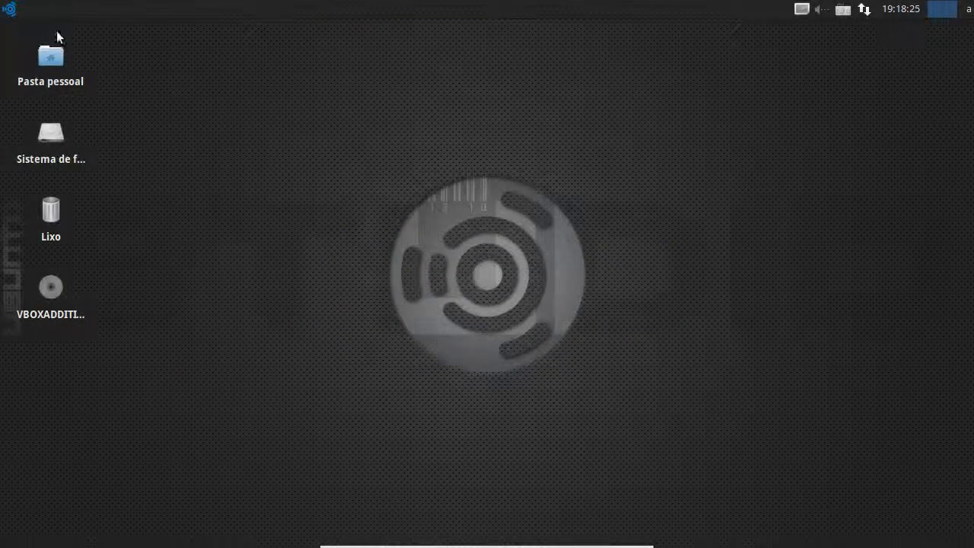
Step: Launch the GParted partition editor and authenticate with the account password
left_click(5, 11)
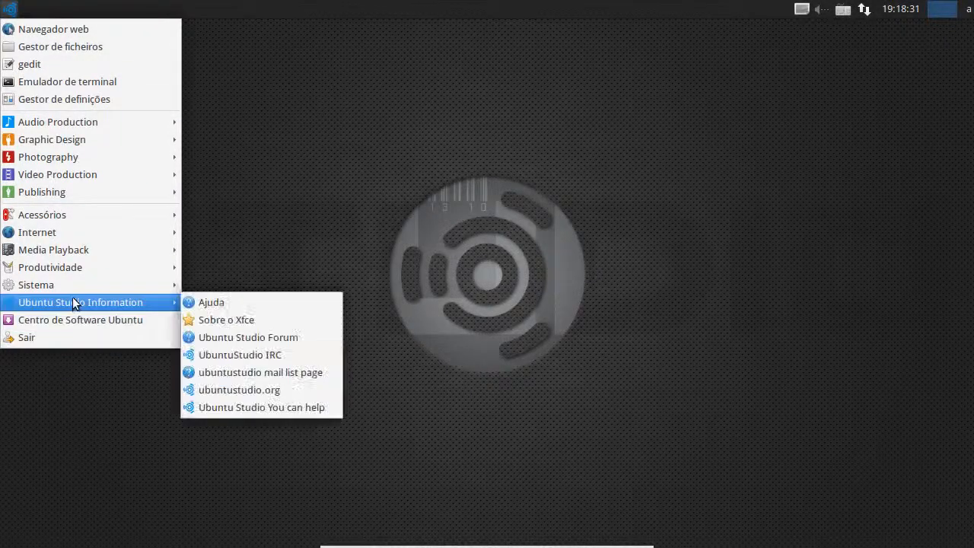
mouse_move(78, 286)
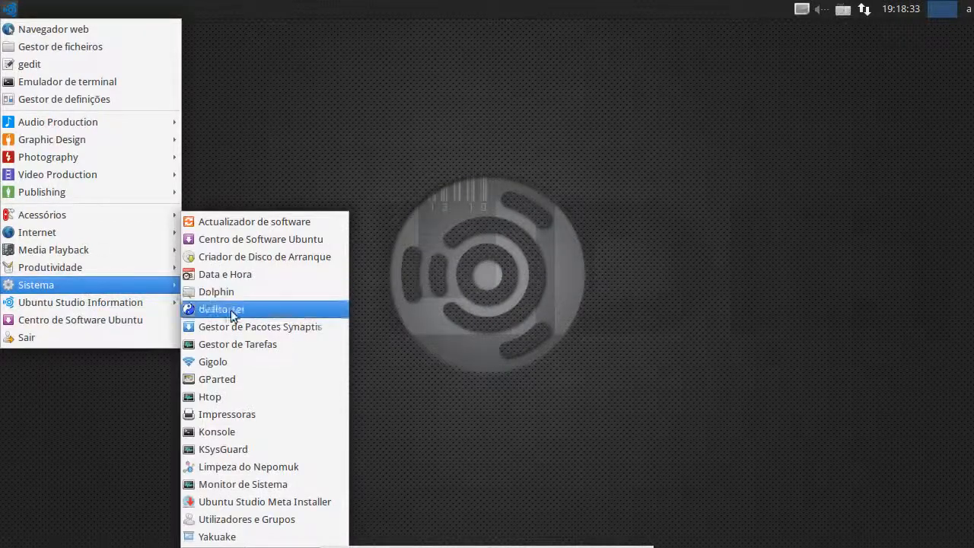
left_click(236, 380)
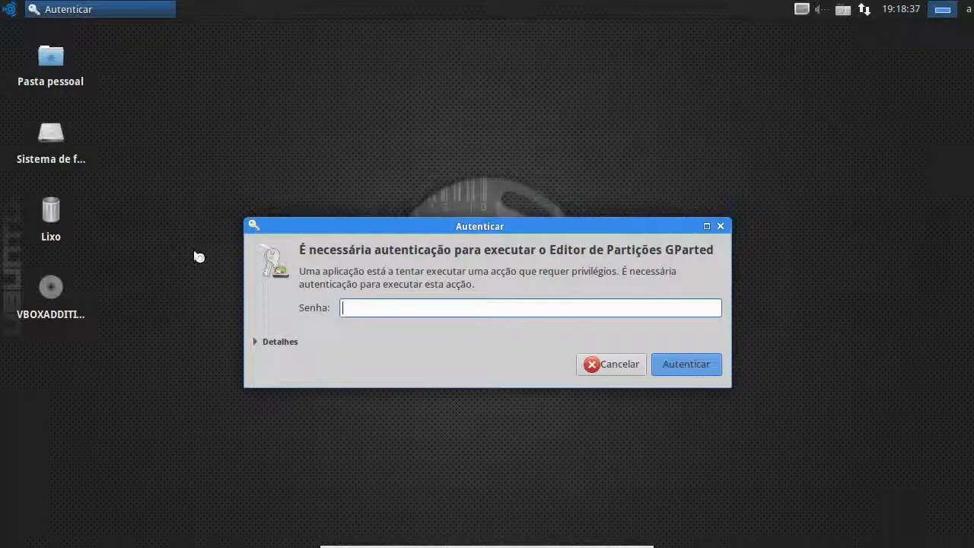
key("Return")
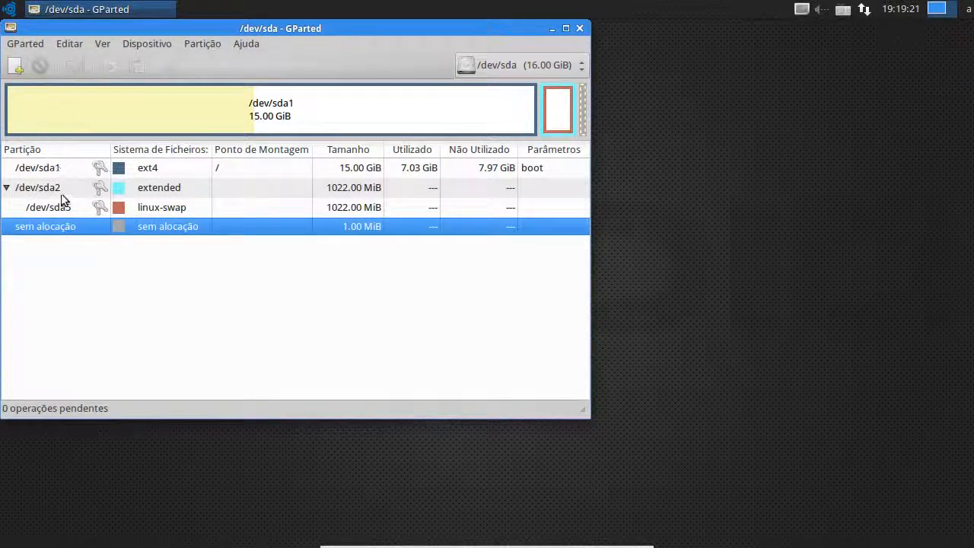
Step: Try to unmount the /dev/sda1 partition and close the resulting dialog
left_click(55, 168)
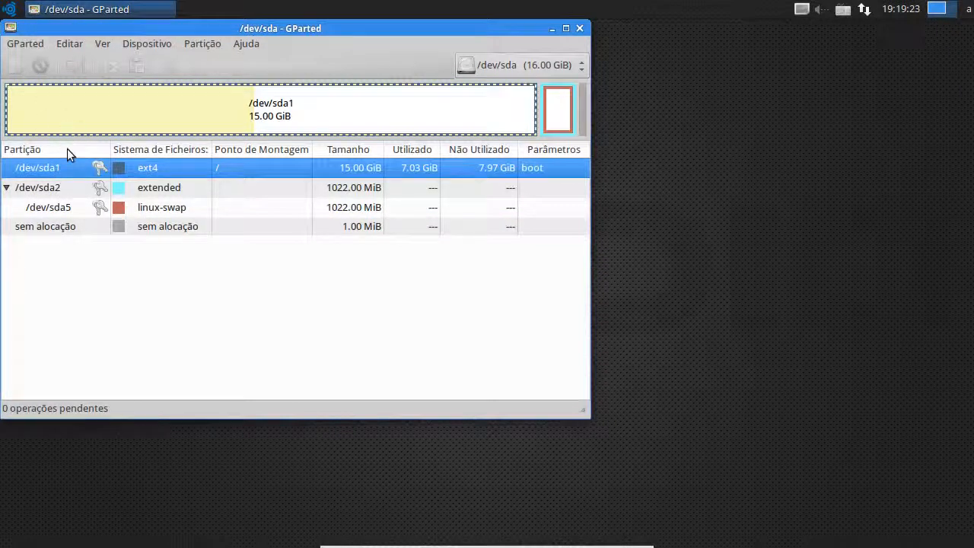
right_click(68, 168)
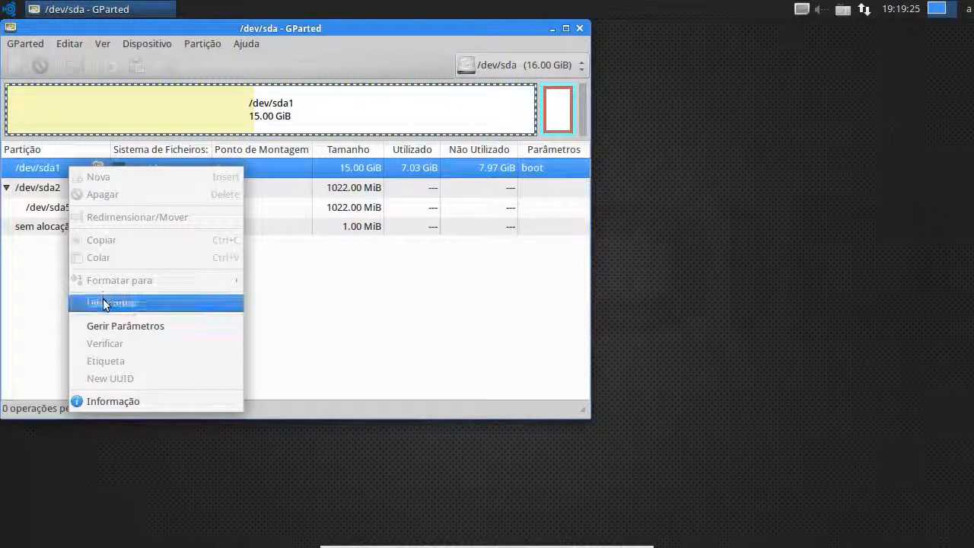
left_click(102, 303)
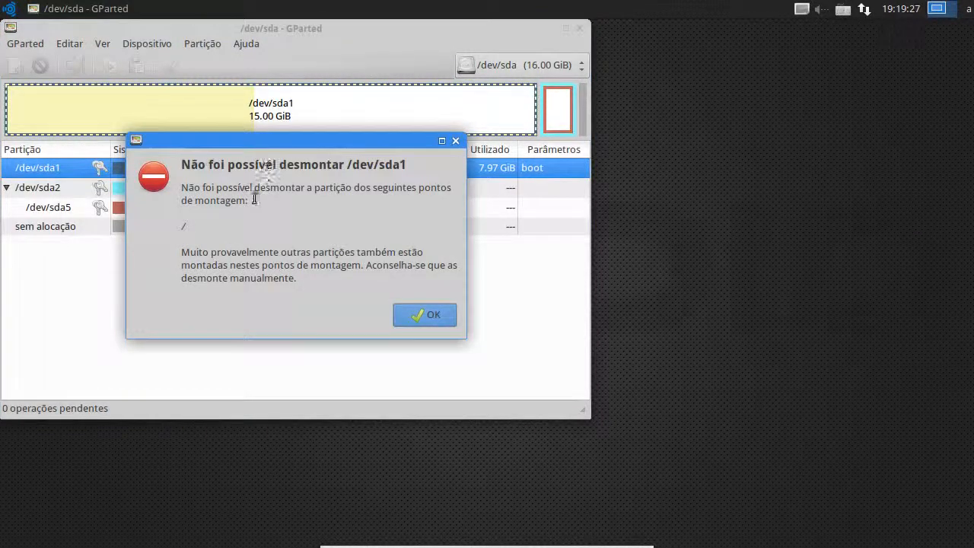
left_click_drag(485, 25, 718, 82)
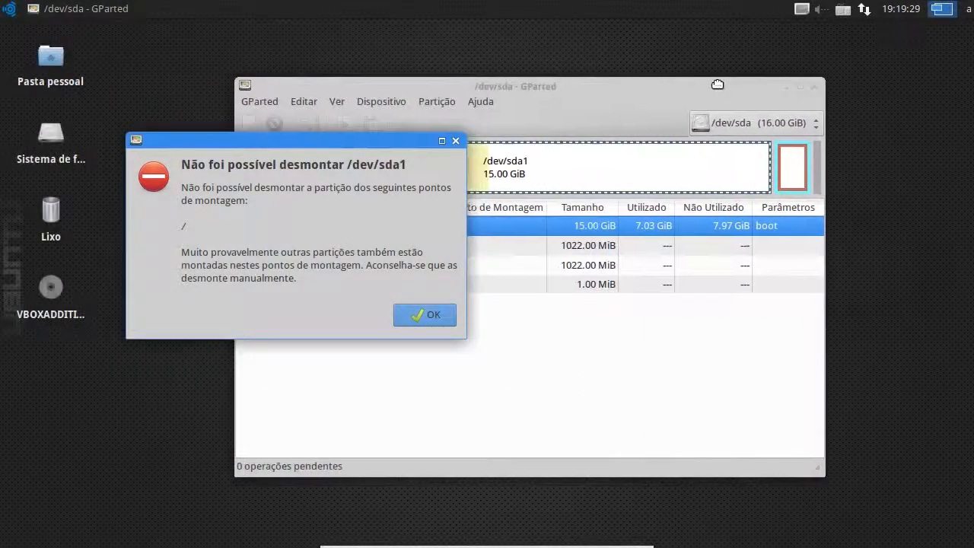
left_click(426, 314)
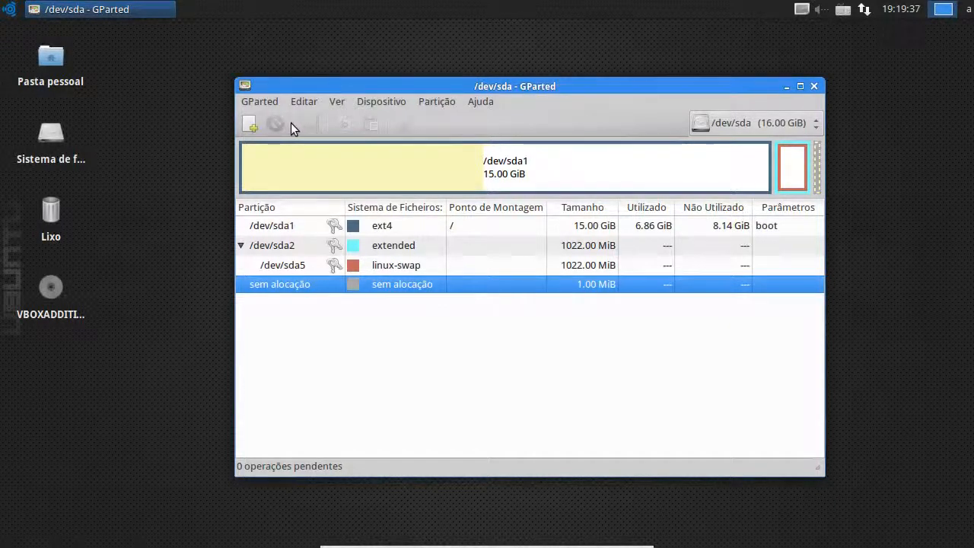
Step: Attach the KINGSTON DT 100 G2 USB device to the virtual machine and refresh GParted's devices
left_click_drag(292, 86, 203, 84)
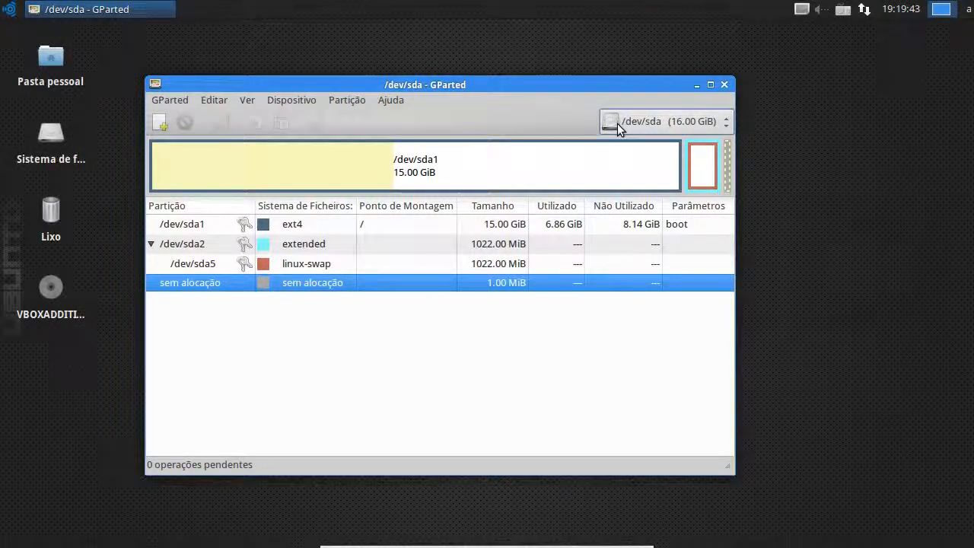
mouse_move(502, 543)
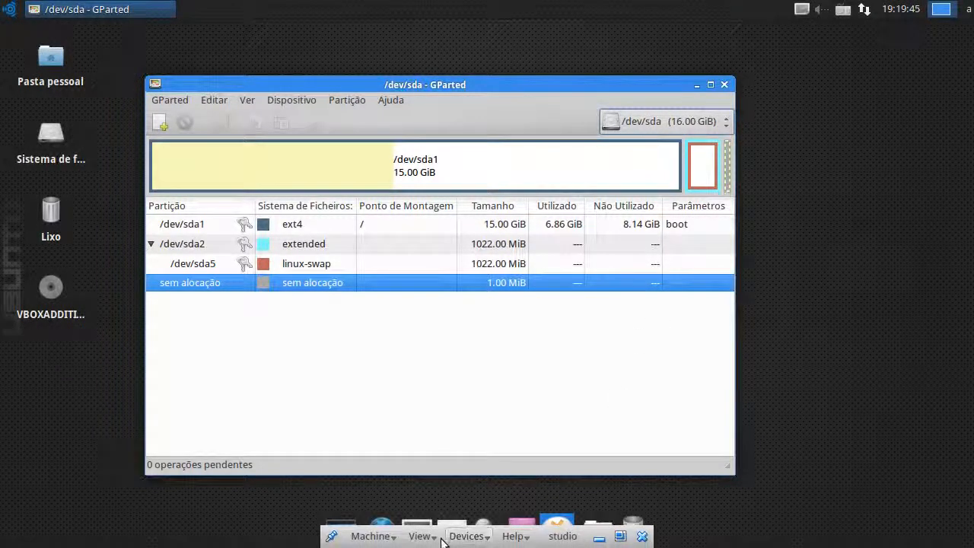
left_click(466, 535)
mouse_move(548, 383)
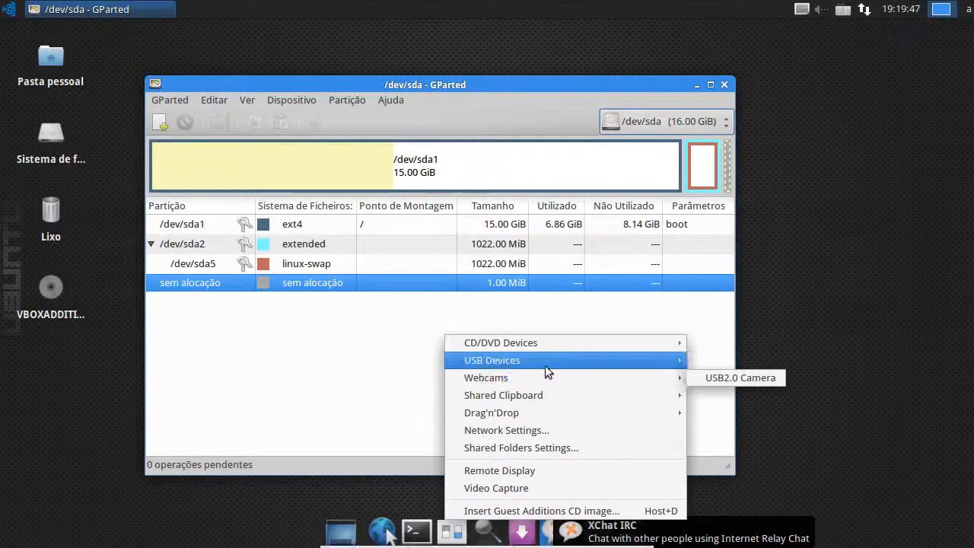
mouse_move(544, 365)
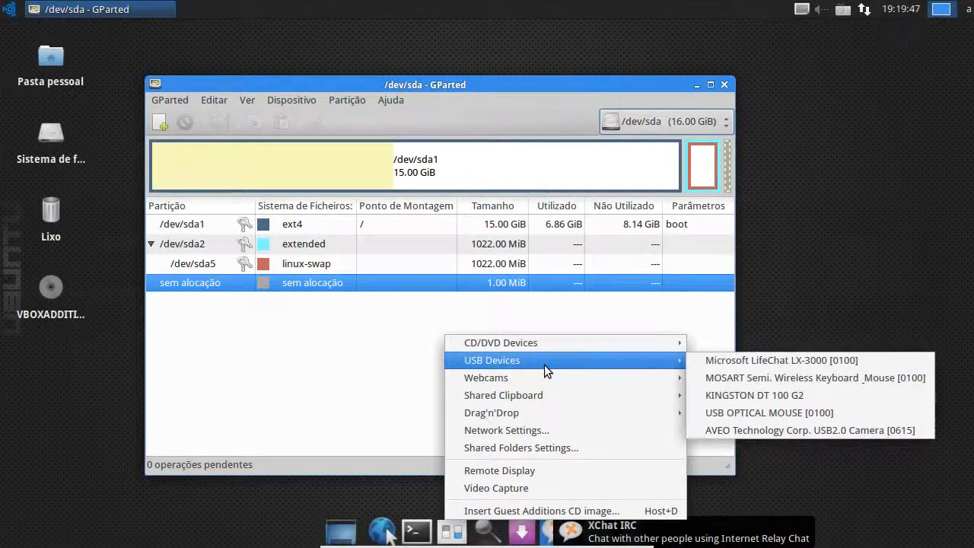
left_click(766, 400)
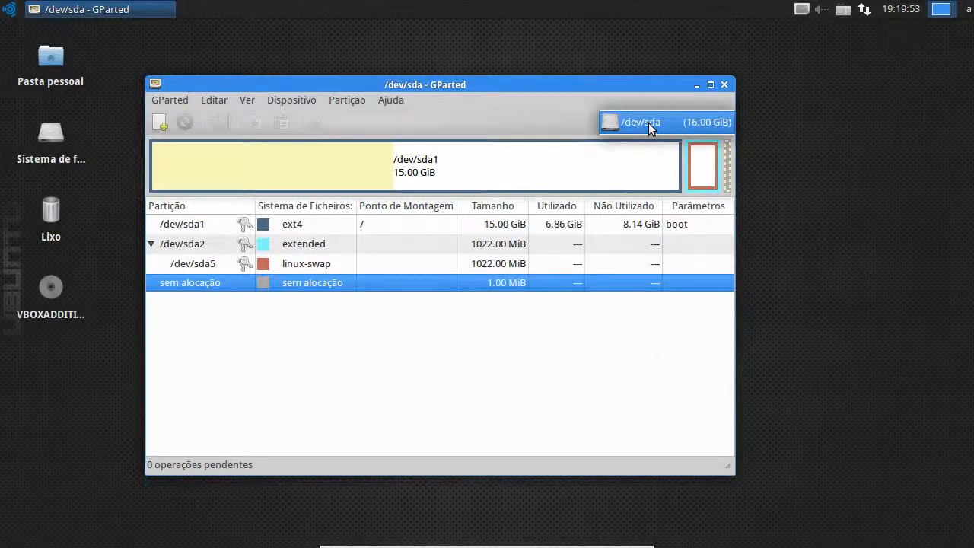
left_click(175, 99)
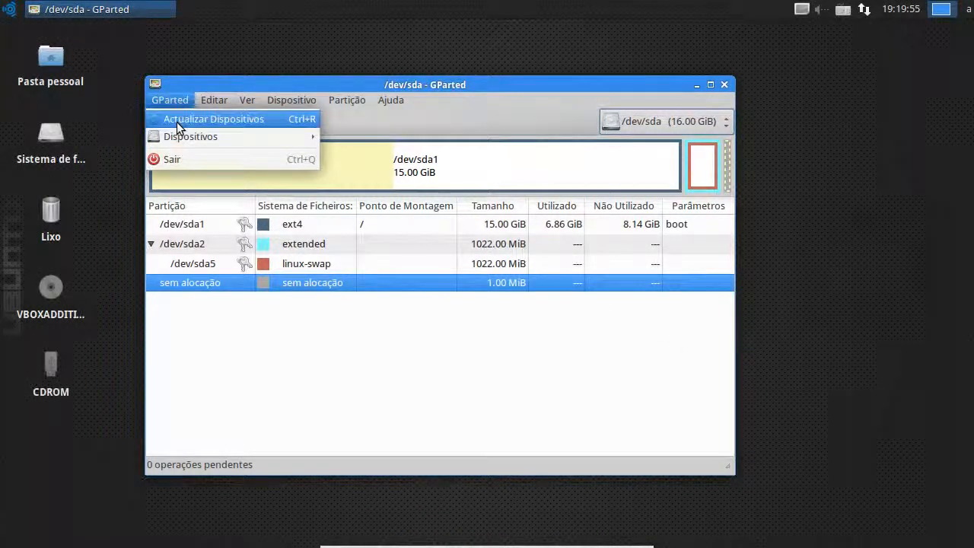
left_click(224, 118)
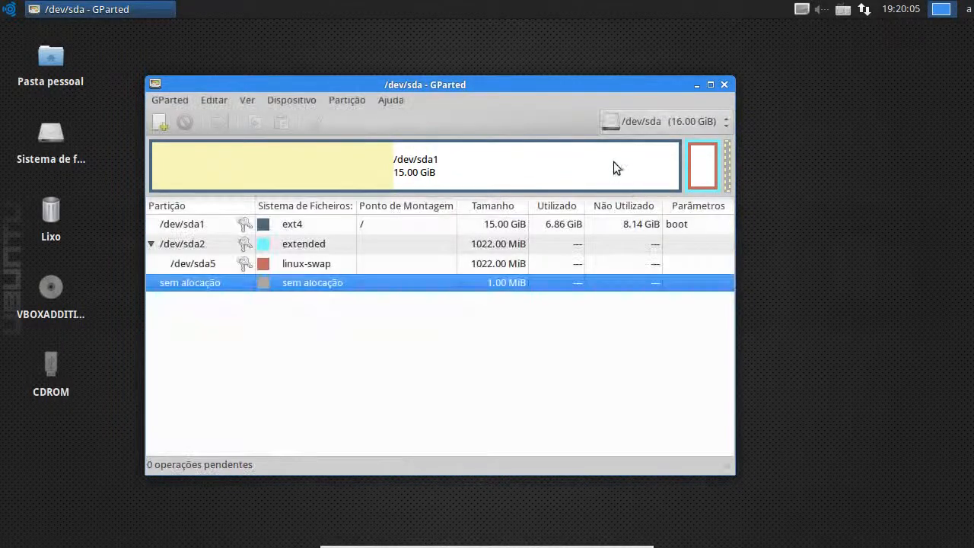
Step: Switch to the /dev/sdb drive and queue the deletion of its fat32 partition /dev/sdb1
left_click(621, 126)
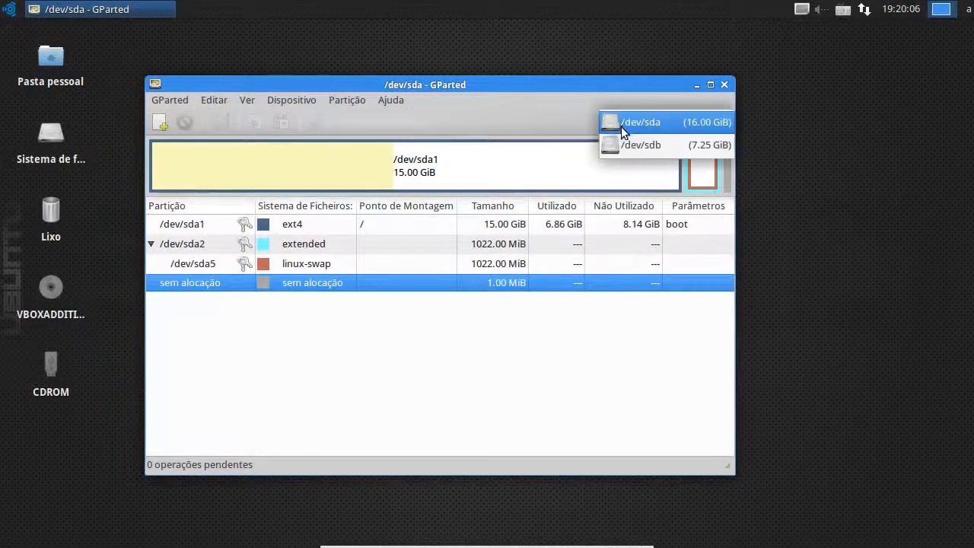
left_click(665, 151)
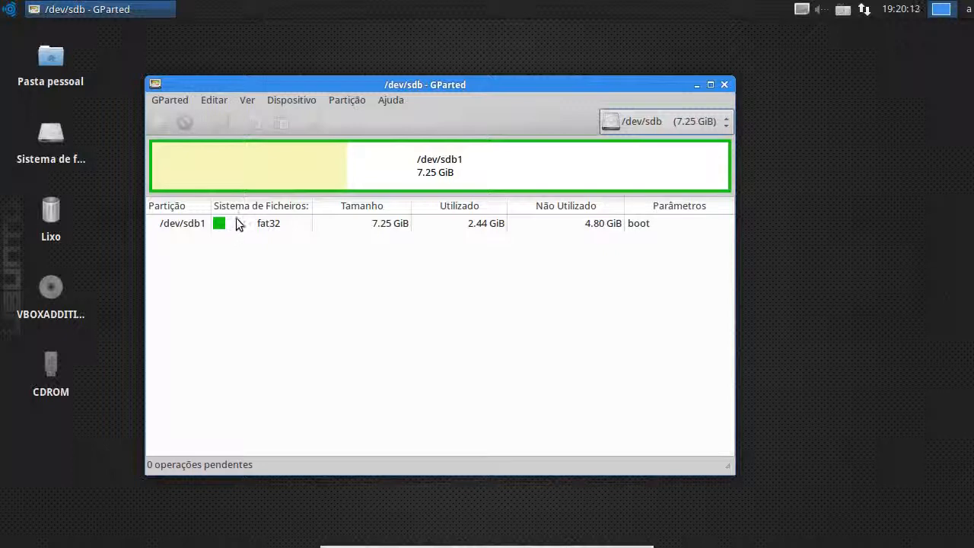
left_click(278, 224)
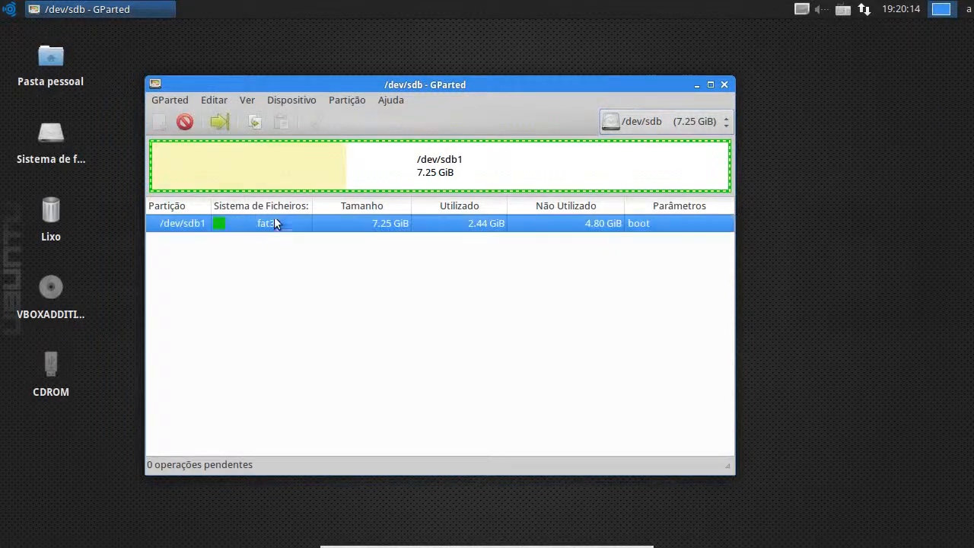
left_click(186, 121)
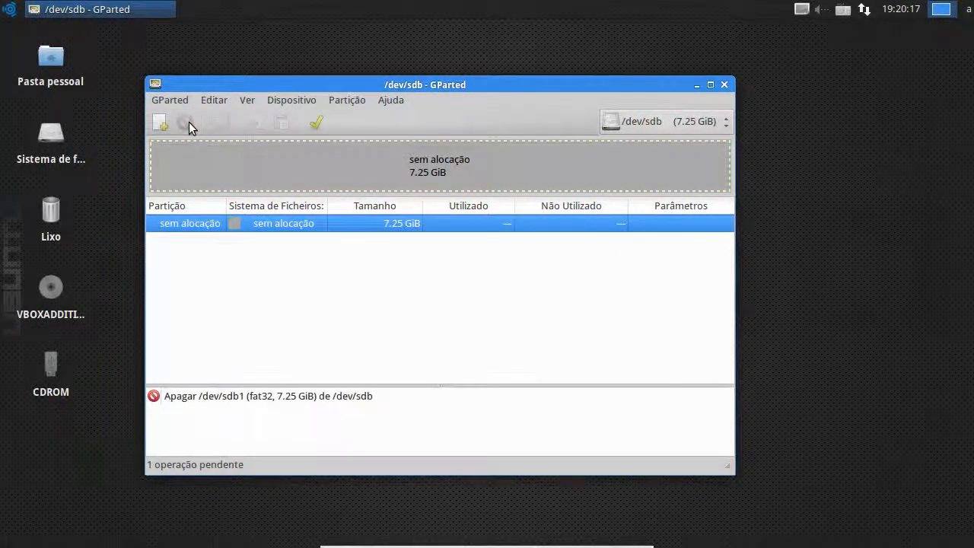
right_click(220, 230)
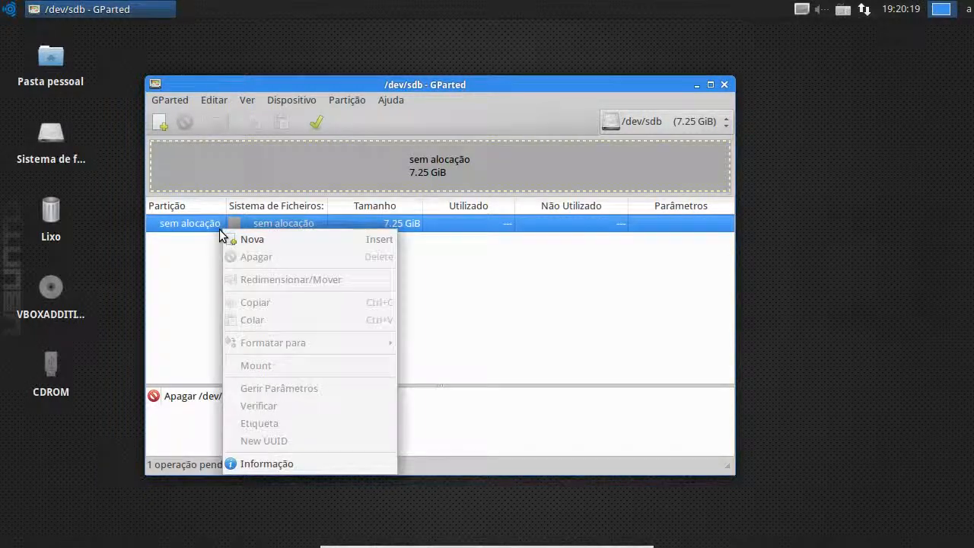
left_click(239, 240)
left_click(559, 316)
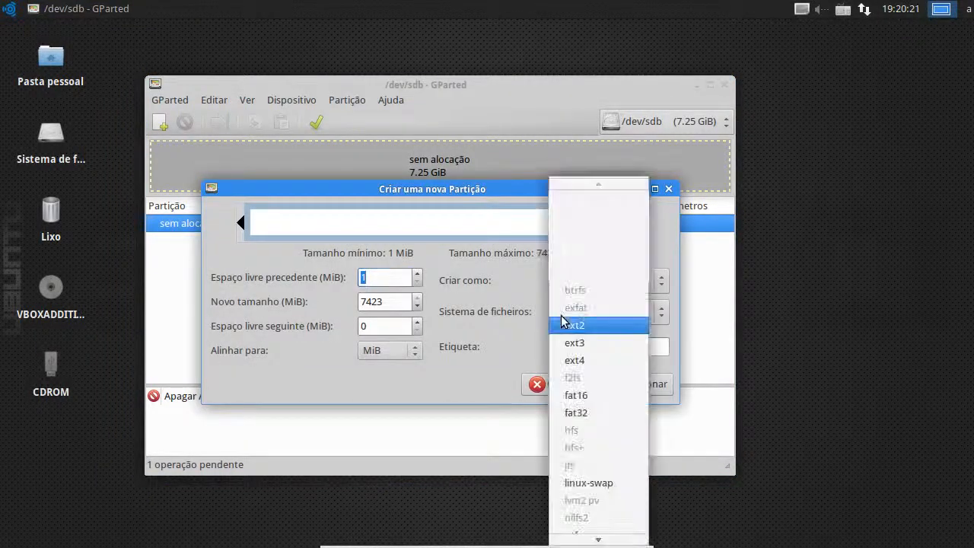
left_click(524, 342)
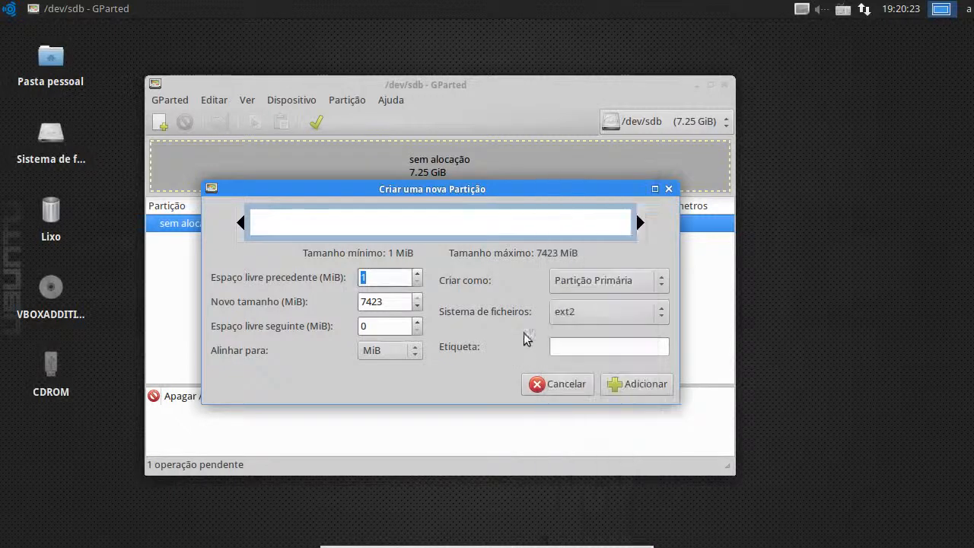
left_click(599, 288)
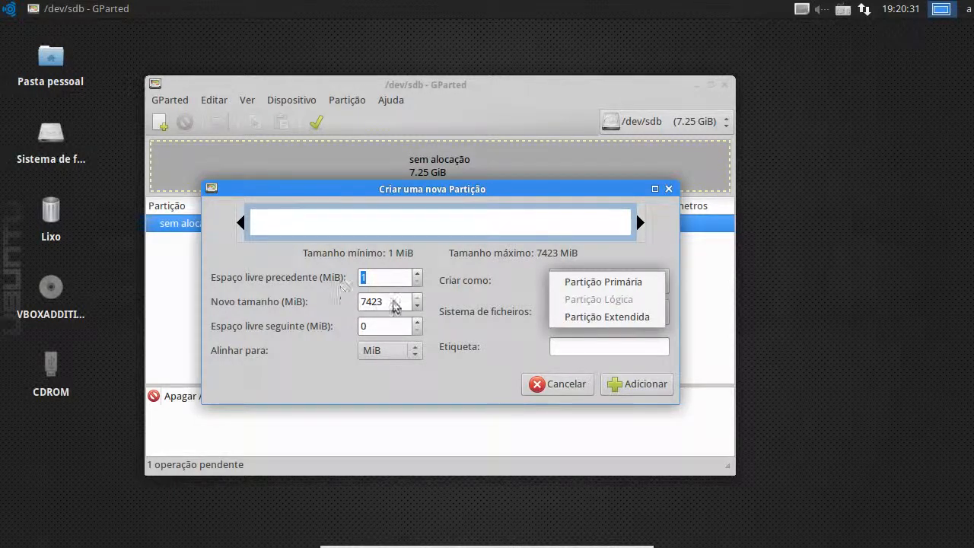
left_click(388, 304)
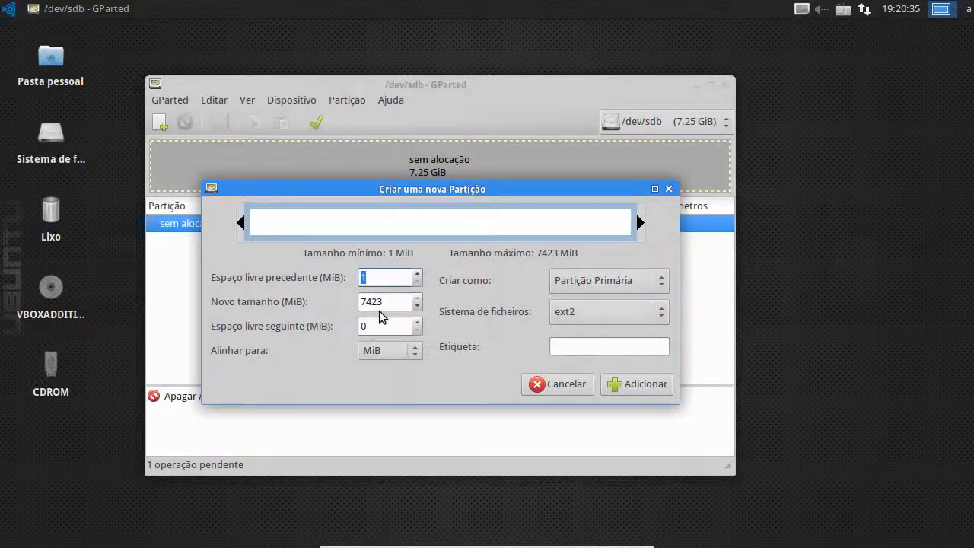
left_click(574, 383)
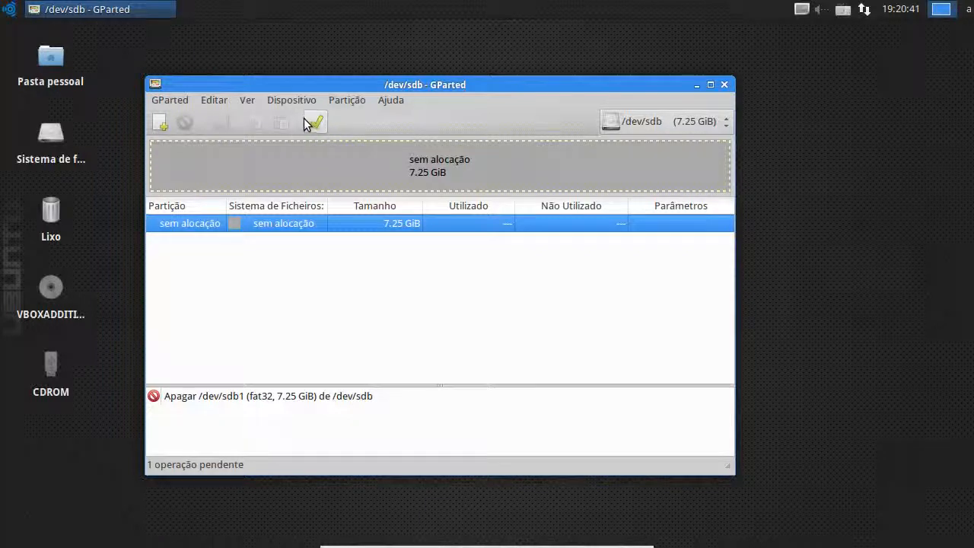
Step: Queue a new primary fat32 partition of 7423 MiB in the unallocated space of /dev/sdb
right_click(246, 225)
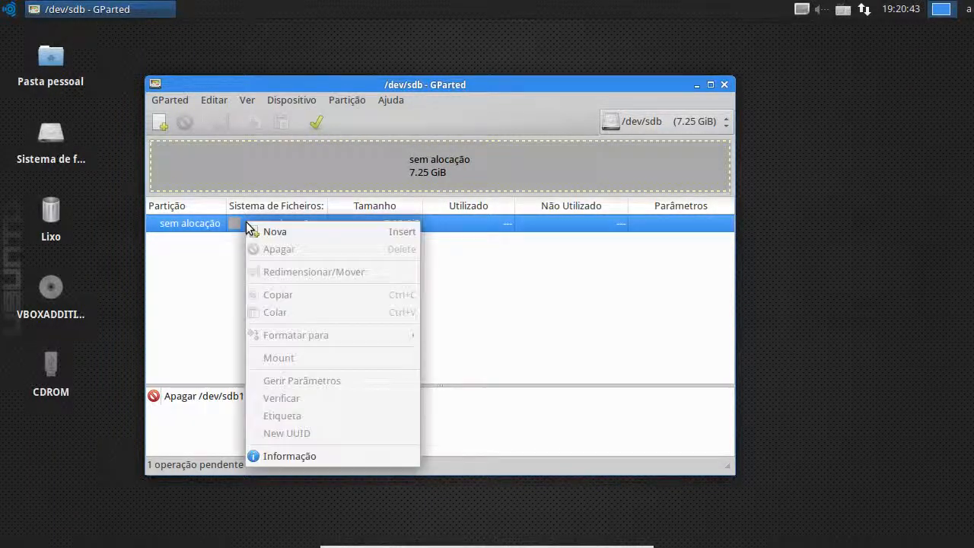
left_click(275, 232)
left_click(596, 315)
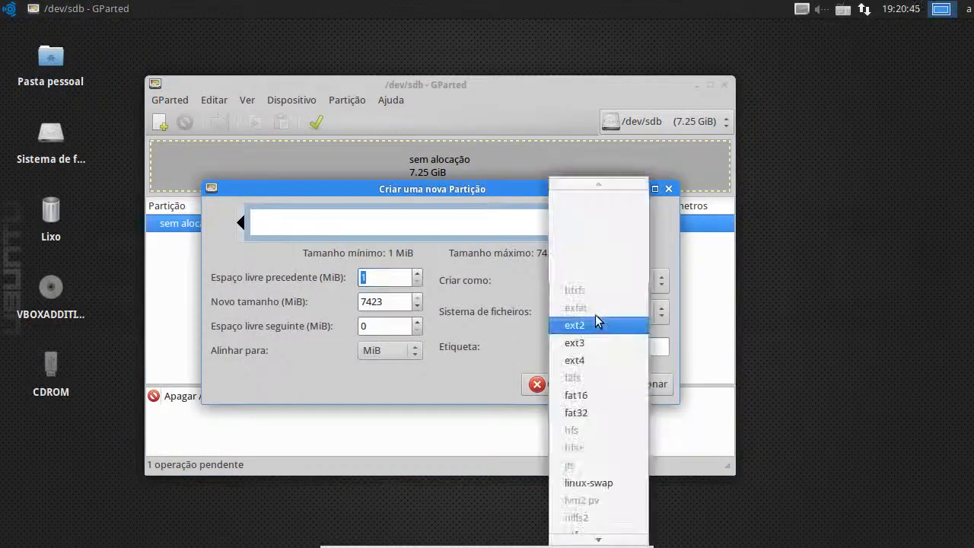
left_click(578, 413)
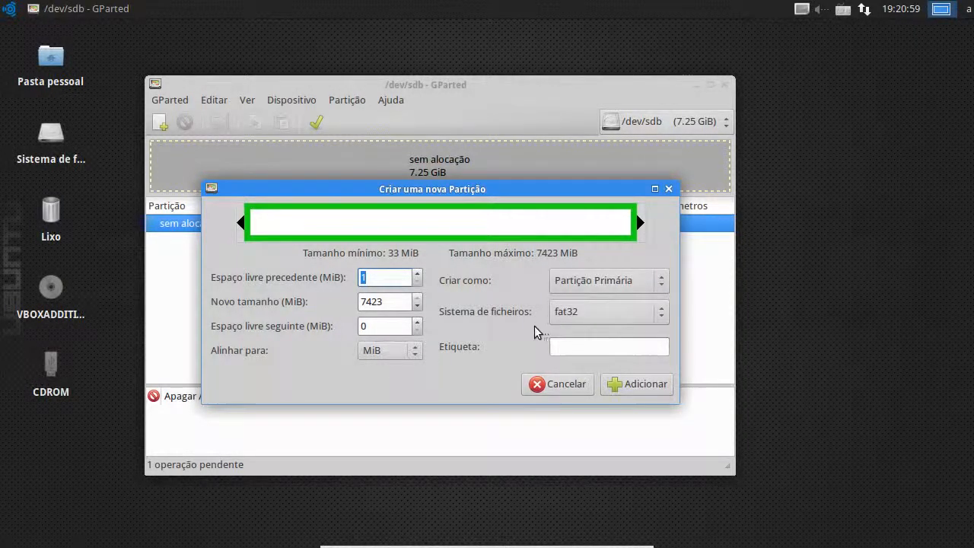
left_click(616, 284)
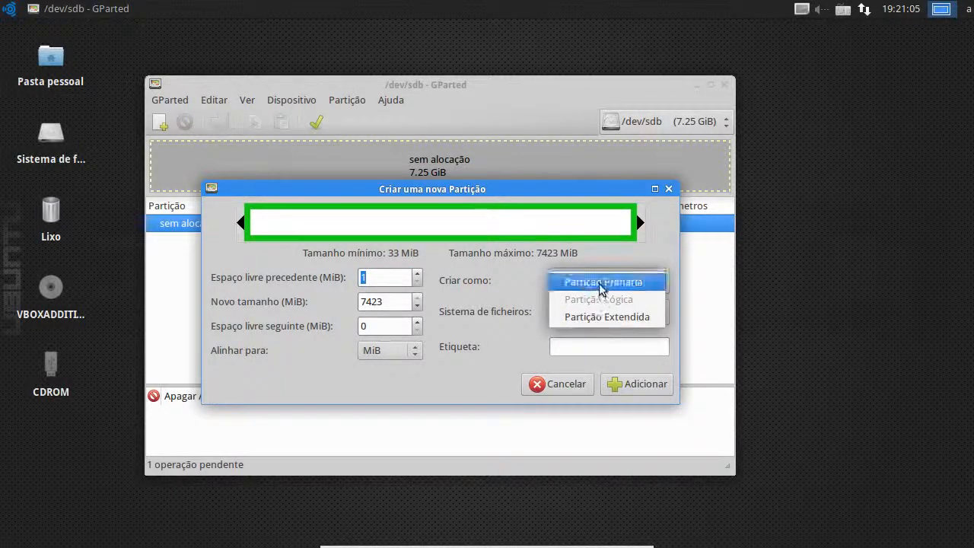
left_click(600, 286)
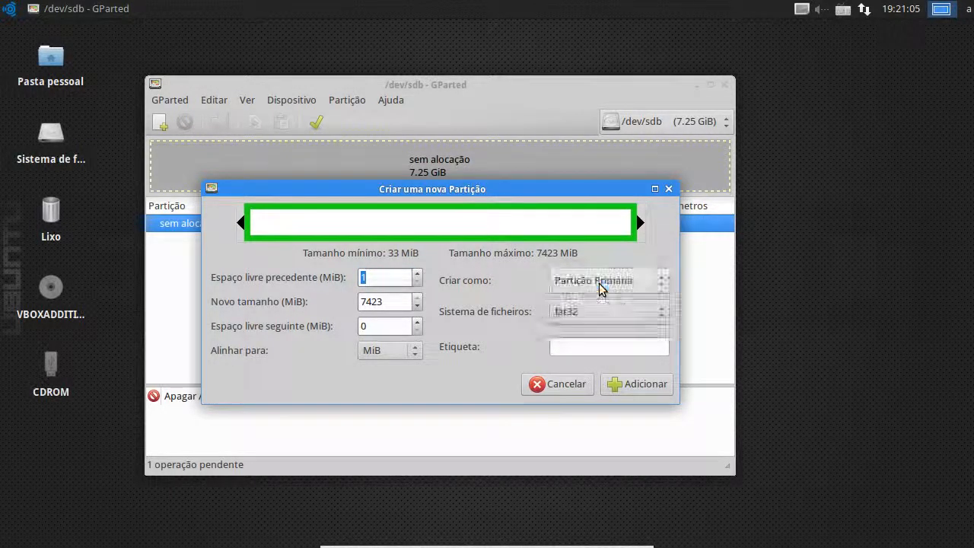
left_click(389, 306)
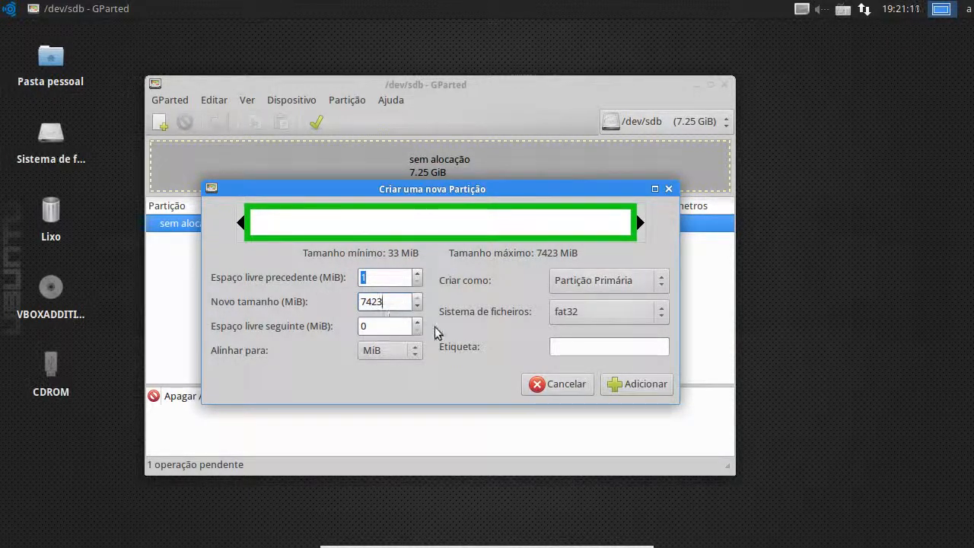
left_click(636, 384)
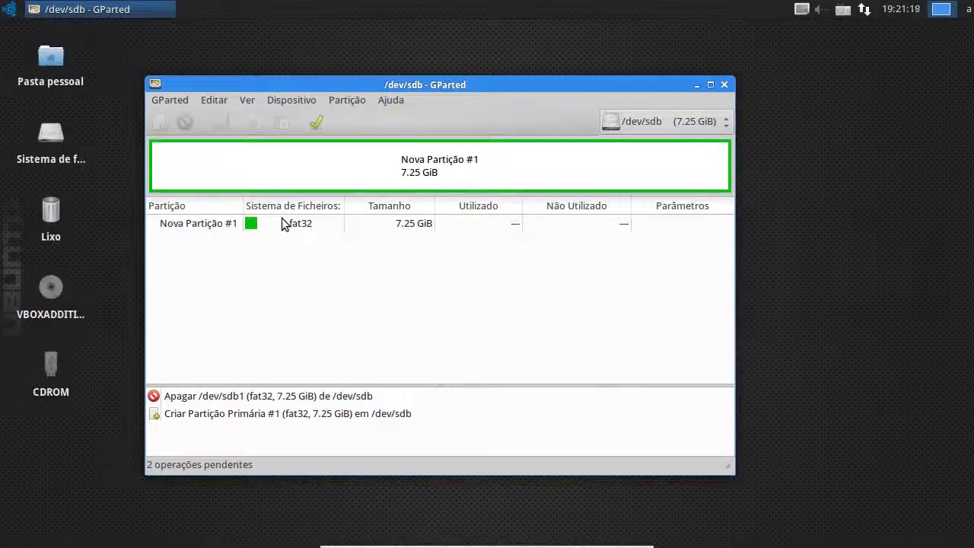
Step: Apply the pending deletion and partition creation to /dev/sdb and confirm the operations
left_click(236, 231)
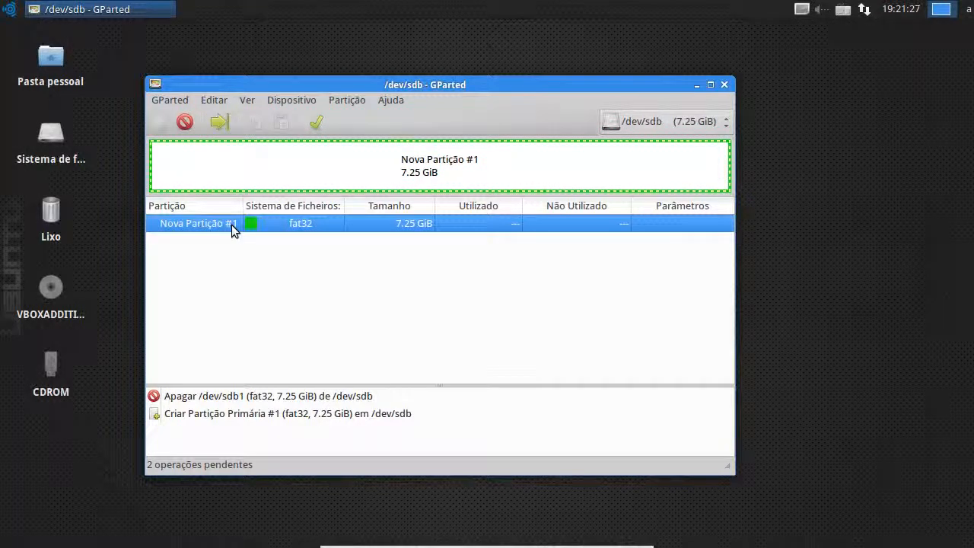
left_click(323, 133)
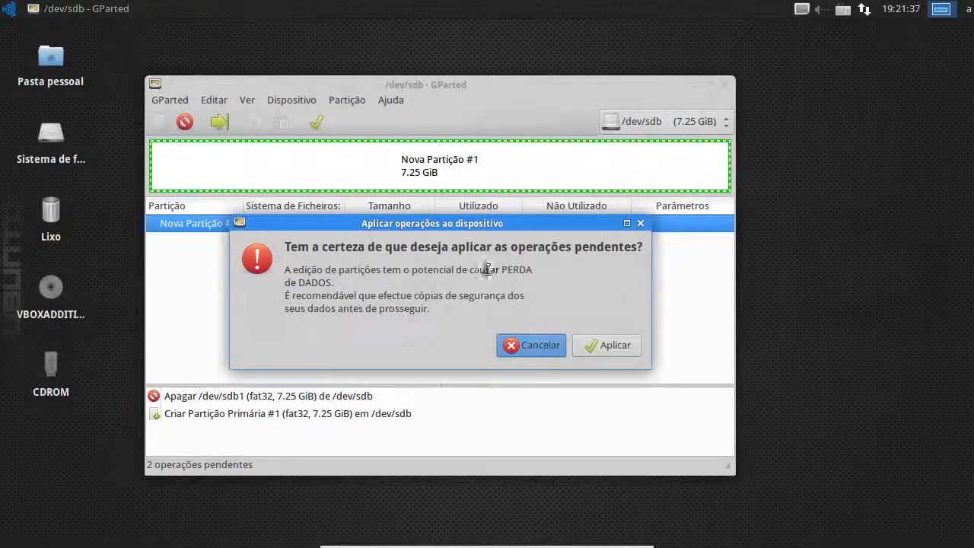
left_click(601, 346)
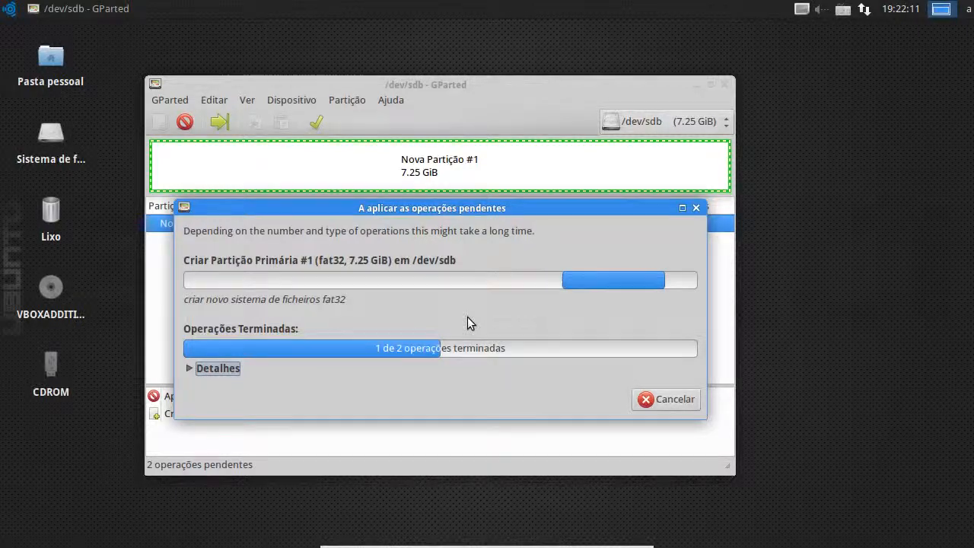
Step: Examine the details of the applied operations, including the deletion's substeps, and close the progress dialog
left_click(190, 369)
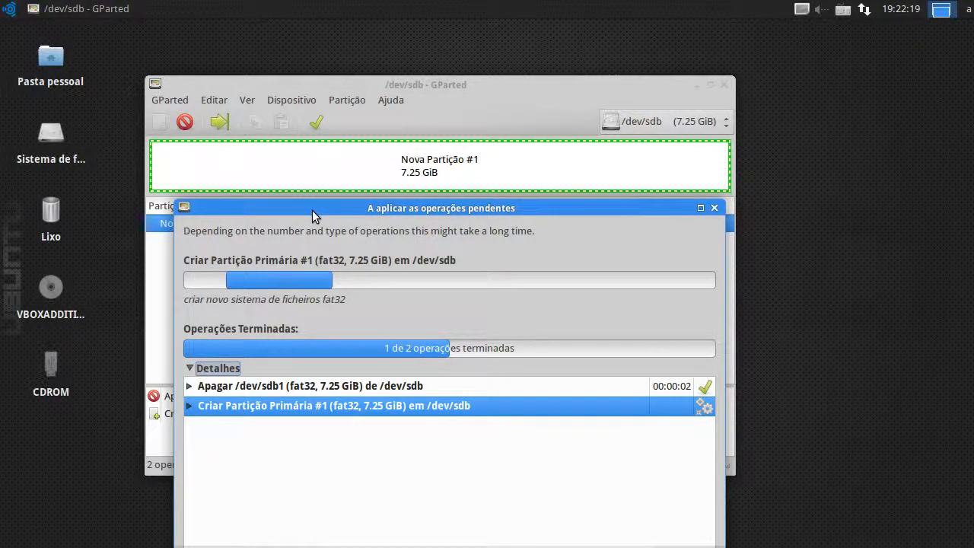
left_click_drag(317, 209, 327, 60)
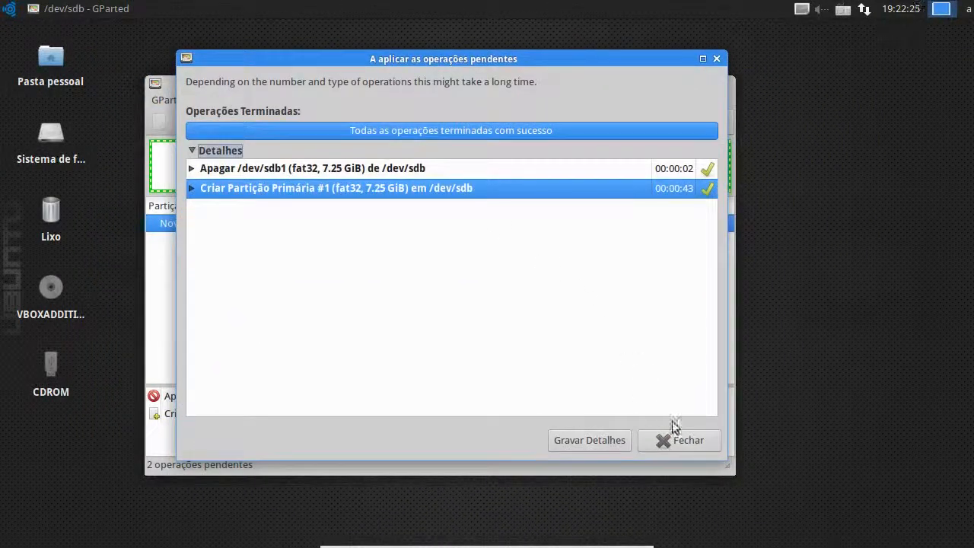
left_click(193, 170)
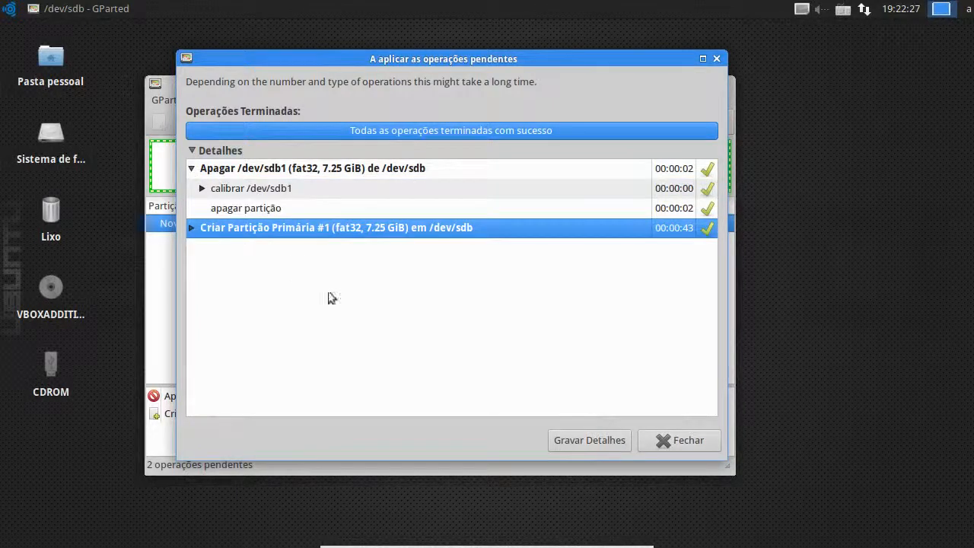
left_click(193, 151)
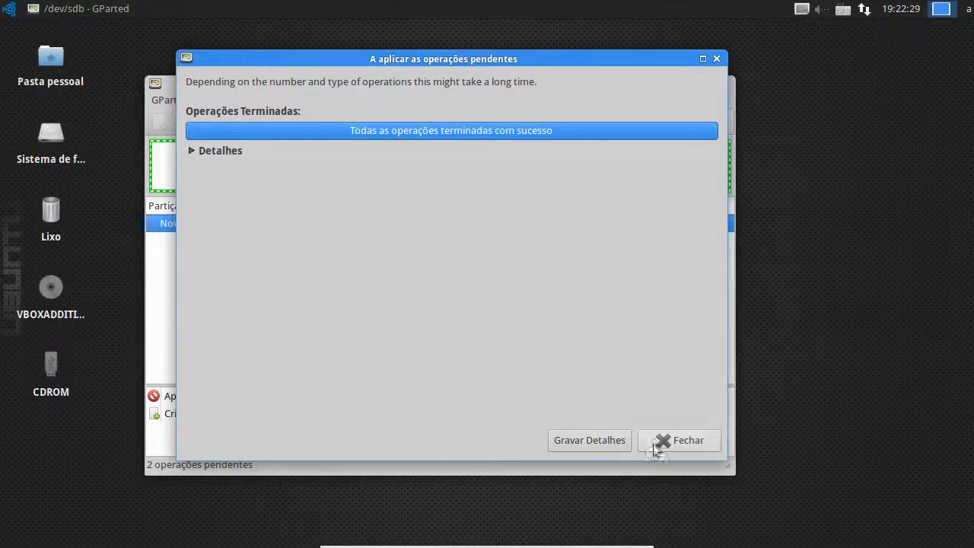
left_click(685, 441)
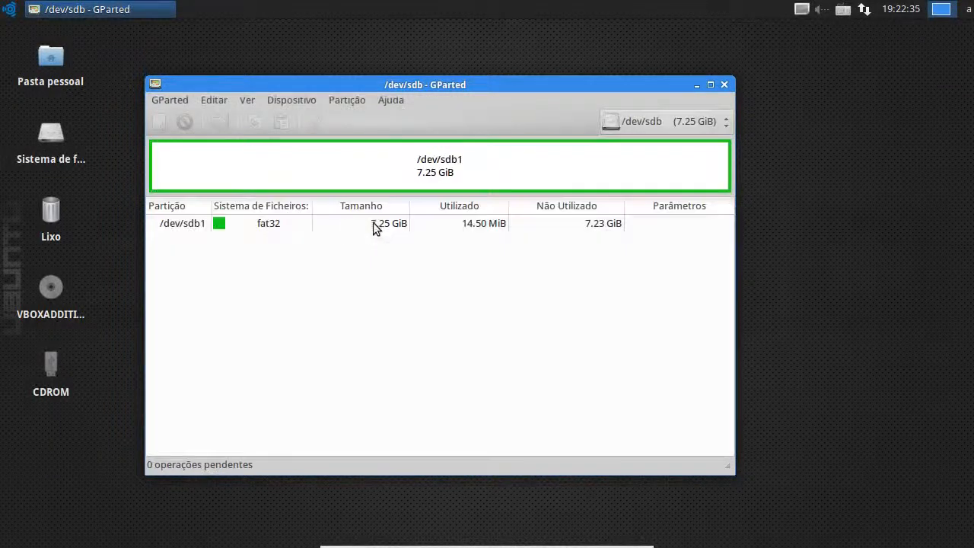
Step: Queue the deletion of /dev/sdb1 and size a new partition in the freed space to 2494 MiB
left_click(251, 220)
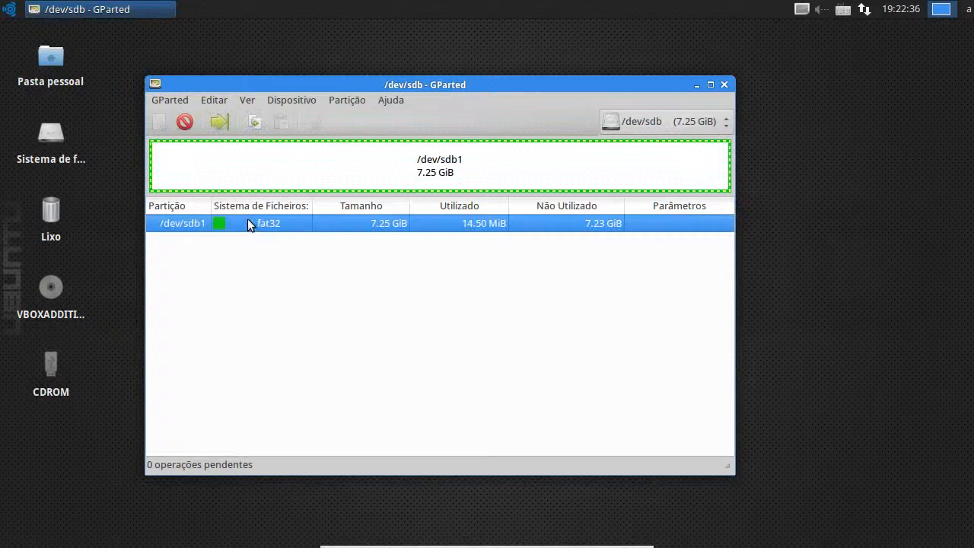
left_click(185, 122)
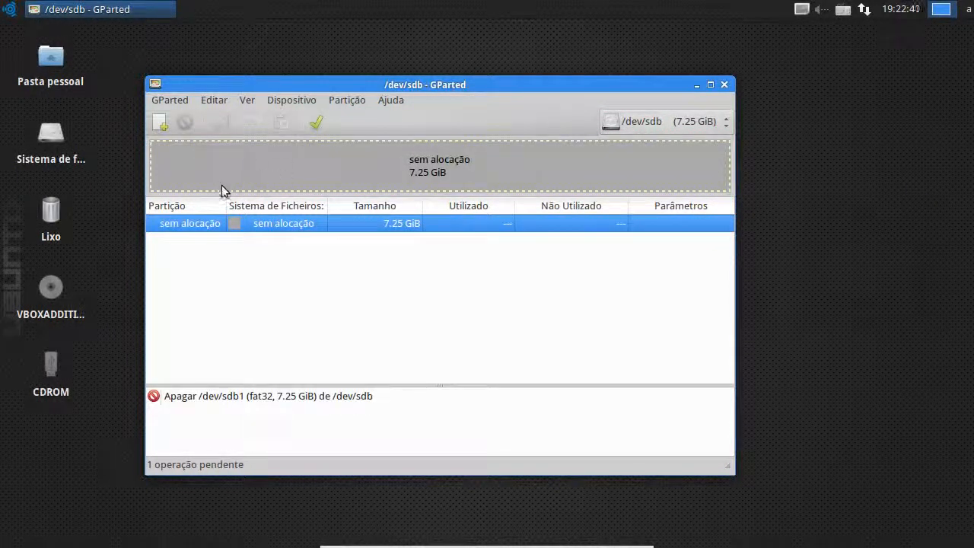
left_click(159, 121)
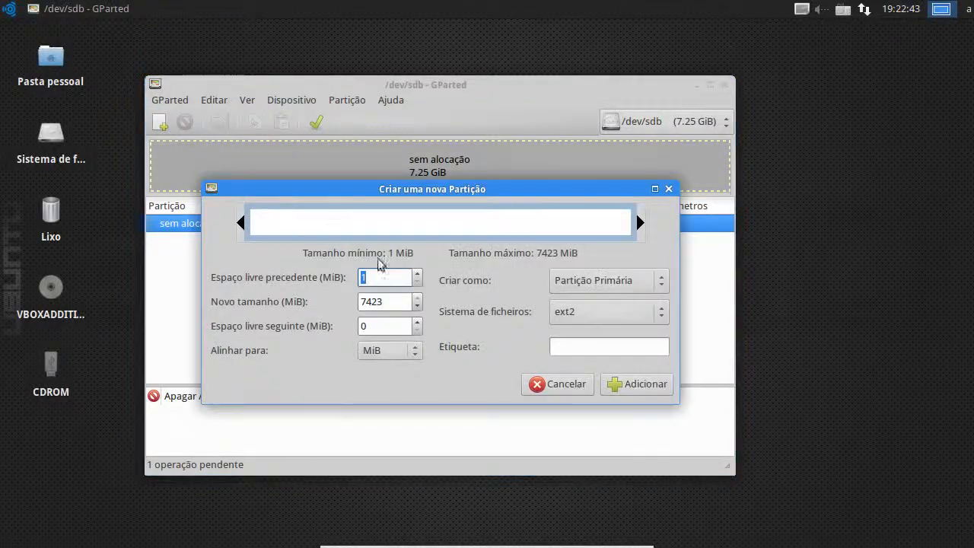
double_click(395, 305)
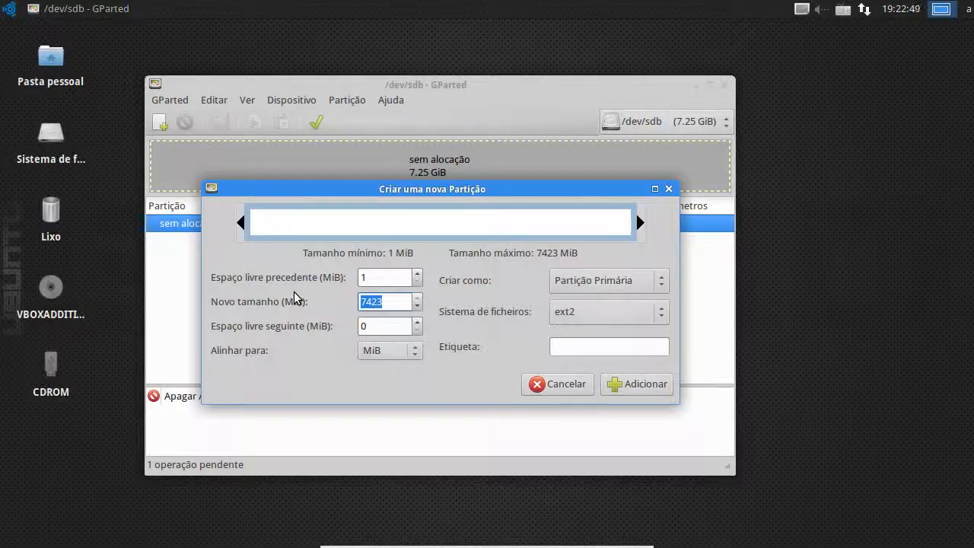
type("2500")
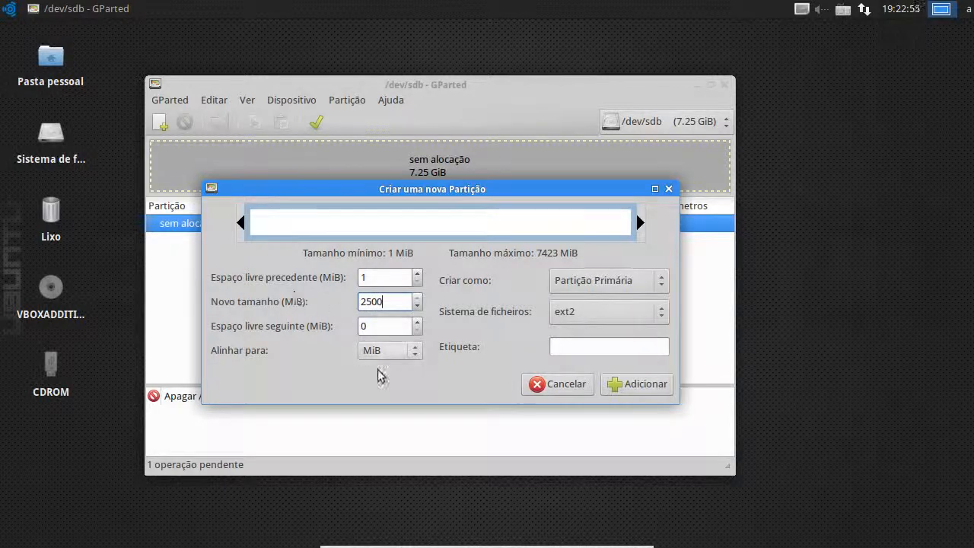
left_click(394, 331)
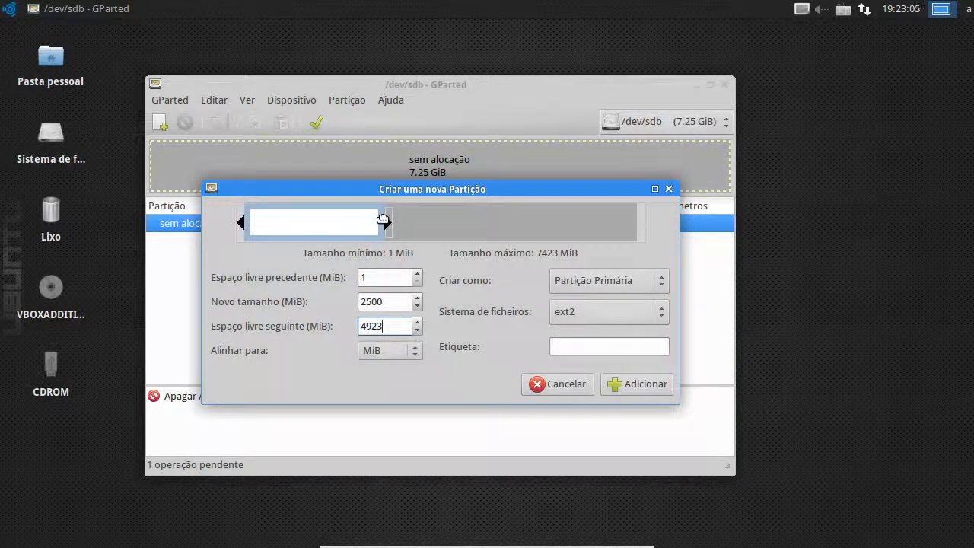
left_click_drag(388, 223, 384, 251)
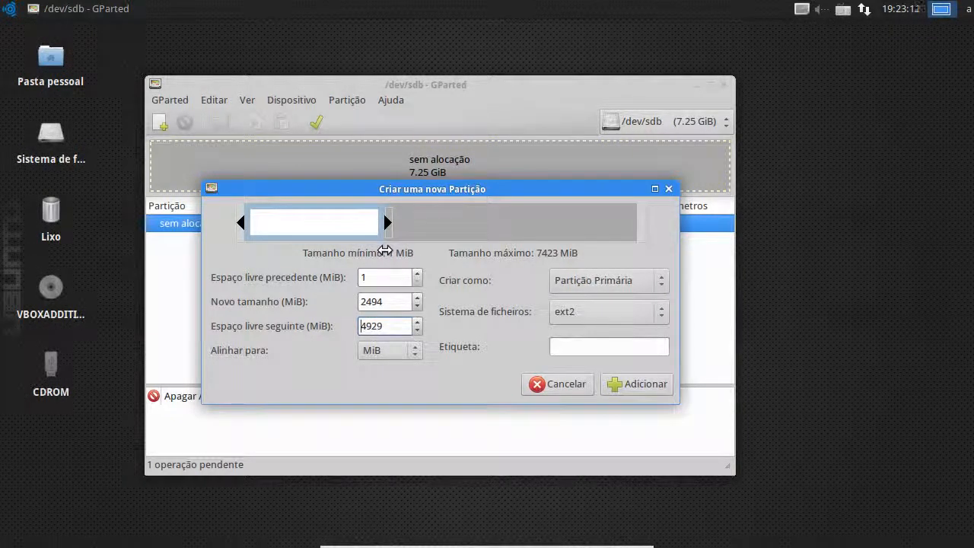
Step: Make the new partition an extended partition and add it to the pending operations
left_click(567, 323)
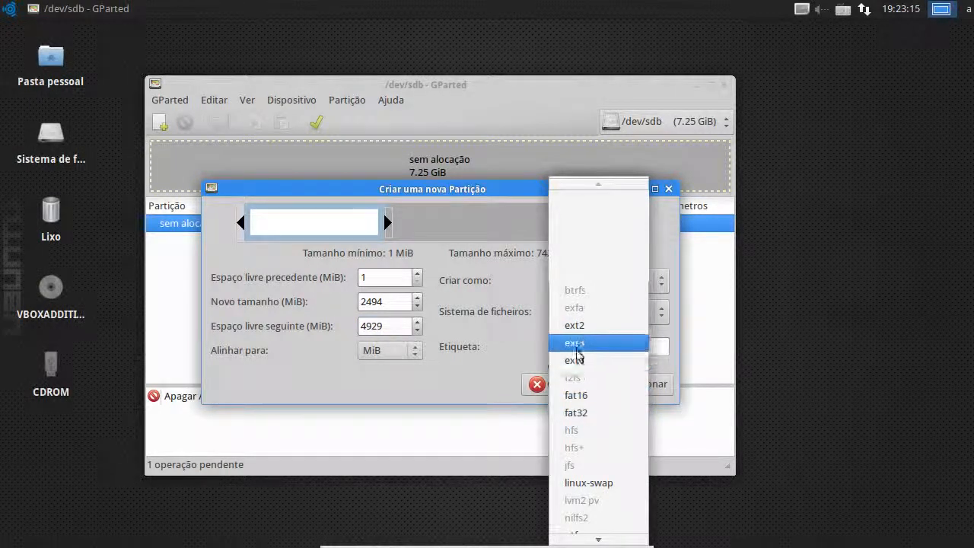
left_click(582, 362)
left_click(602, 281)
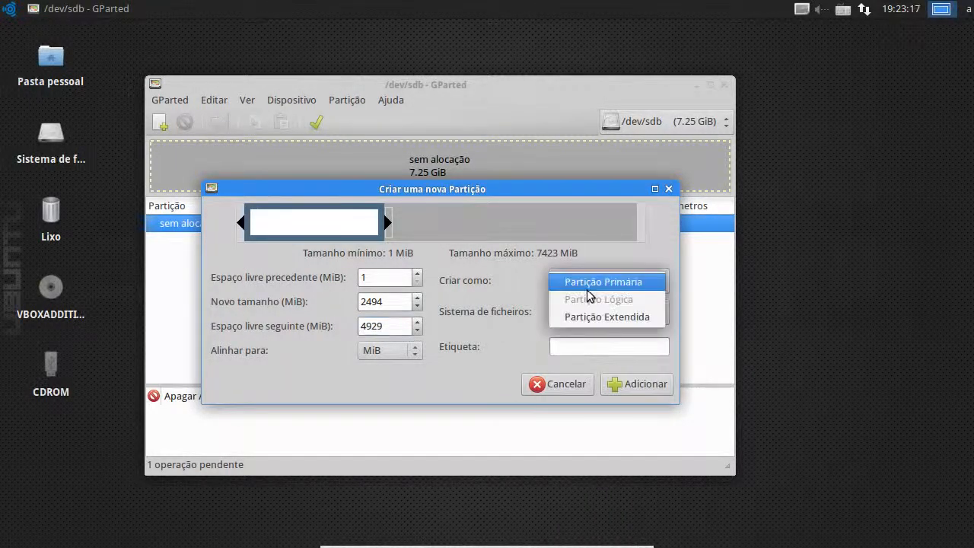
left_click(516, 244)
left_click(610, 287)
left_click(608, 316)
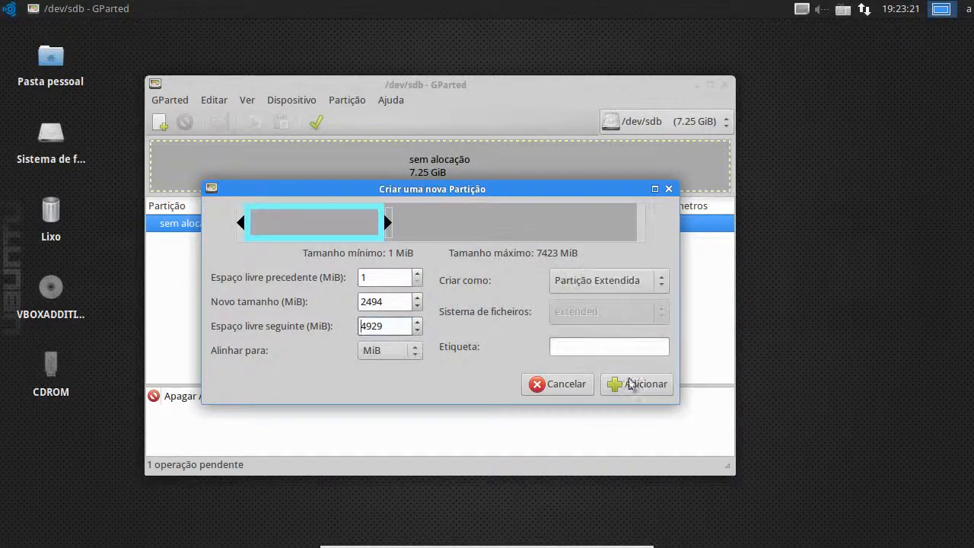
left_click(635, 389)
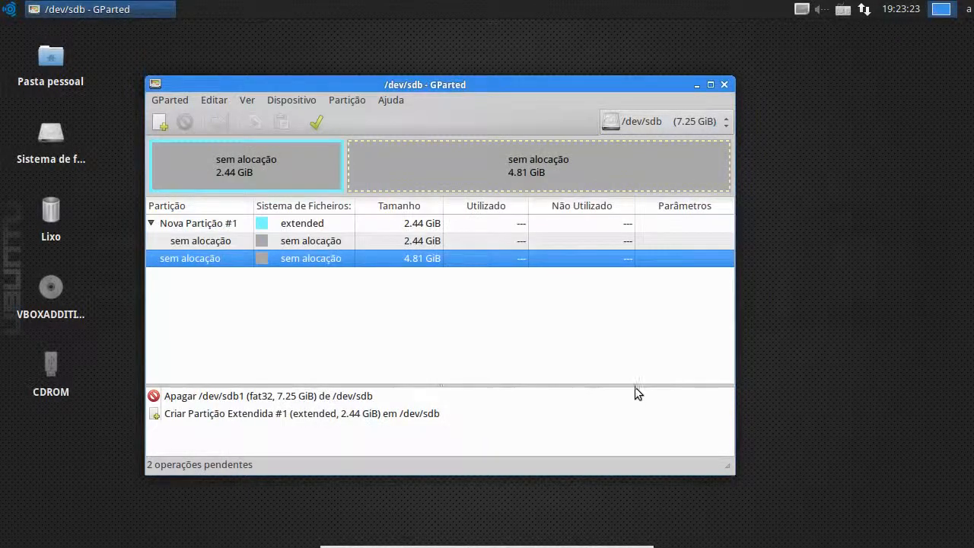
left_click(263, 238)
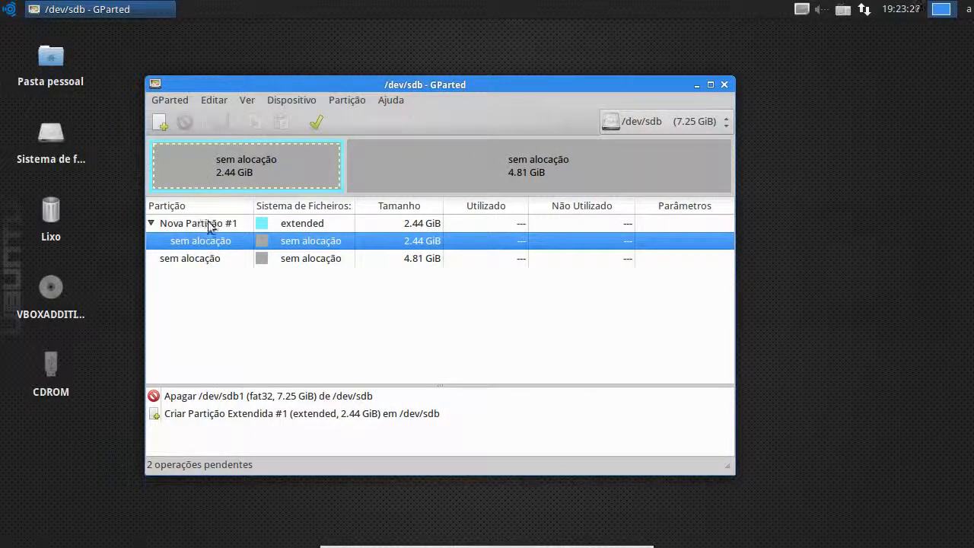
left_click(160, 121)
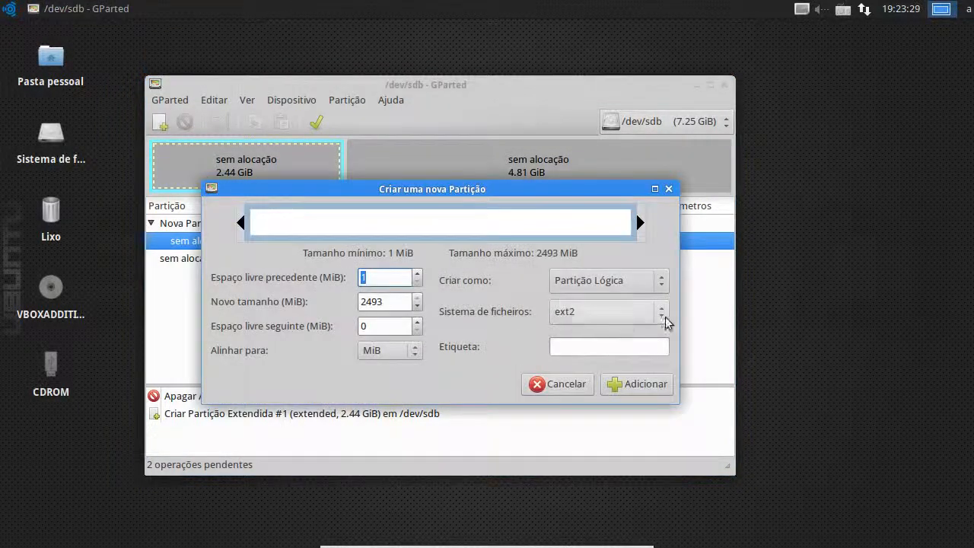
left_click(630, 288)
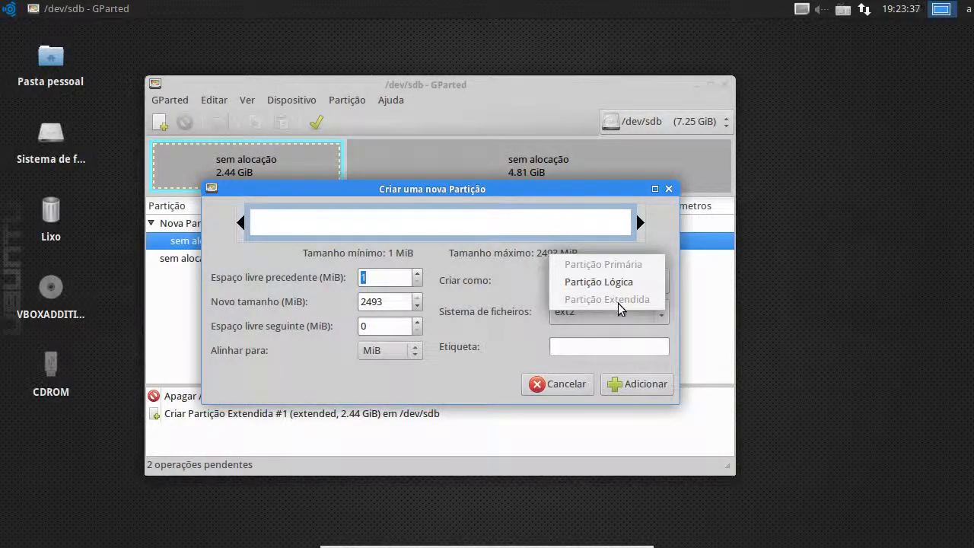
left_click(630, 285)
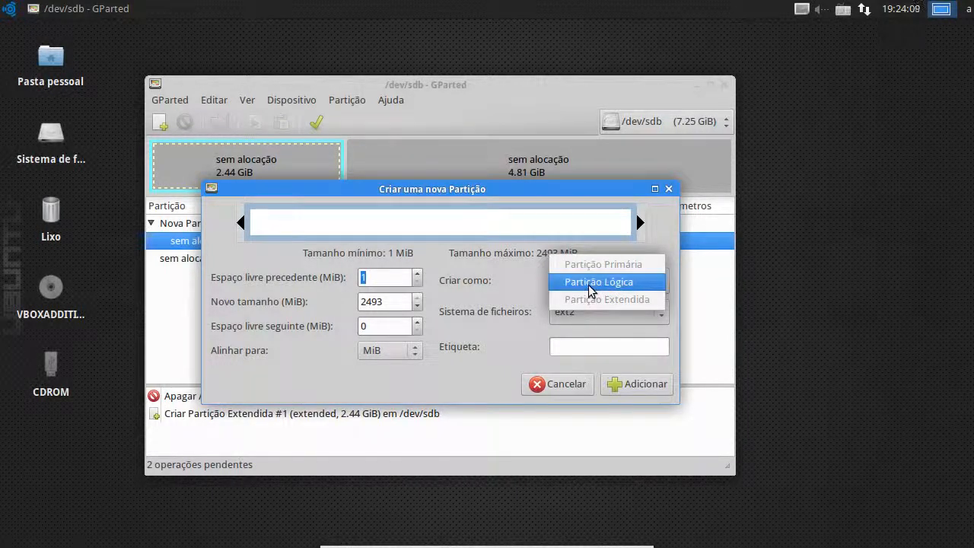
left_click(495, 302)
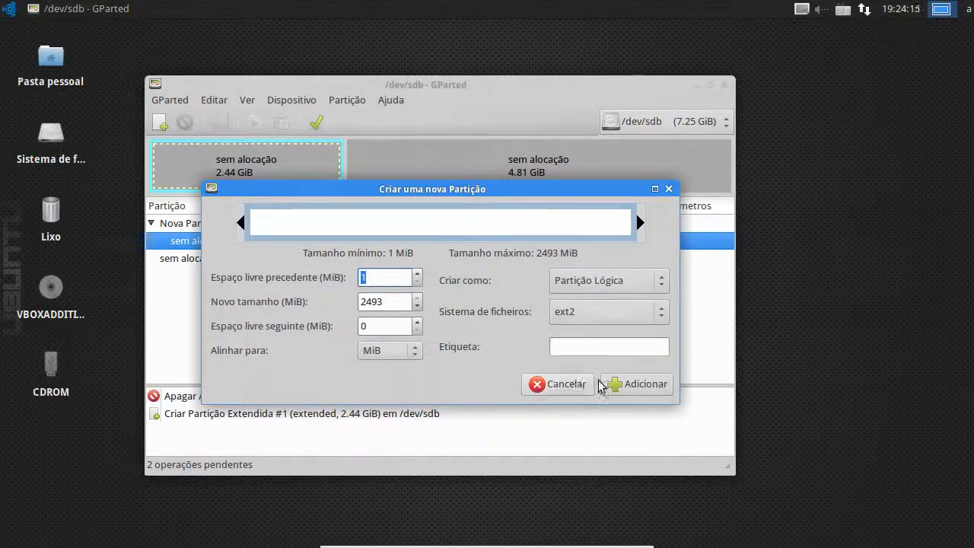
left_click(542, 384)
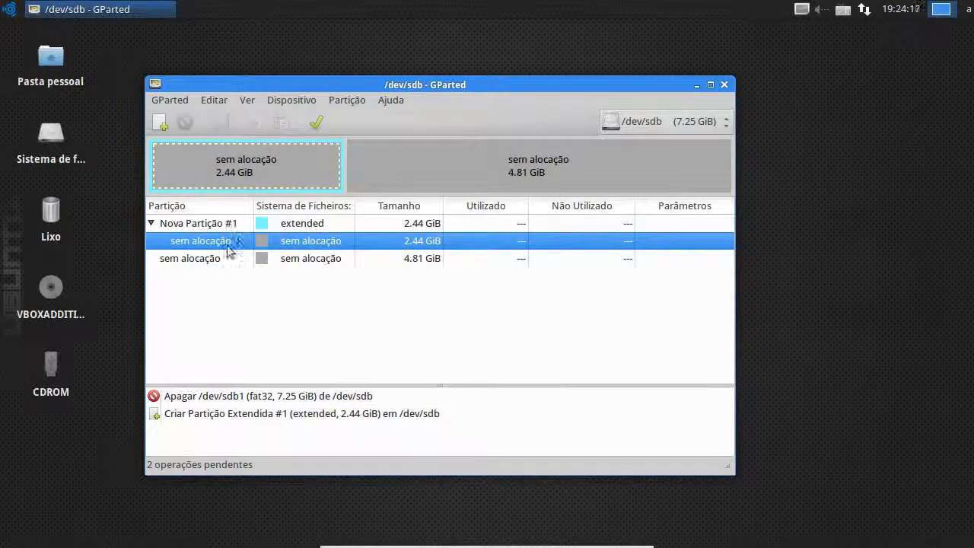
Step: Queue a logical ext4 partition filling the 2.44 GiB of unallocated space inside the new extended partition
double_click(258, 242)
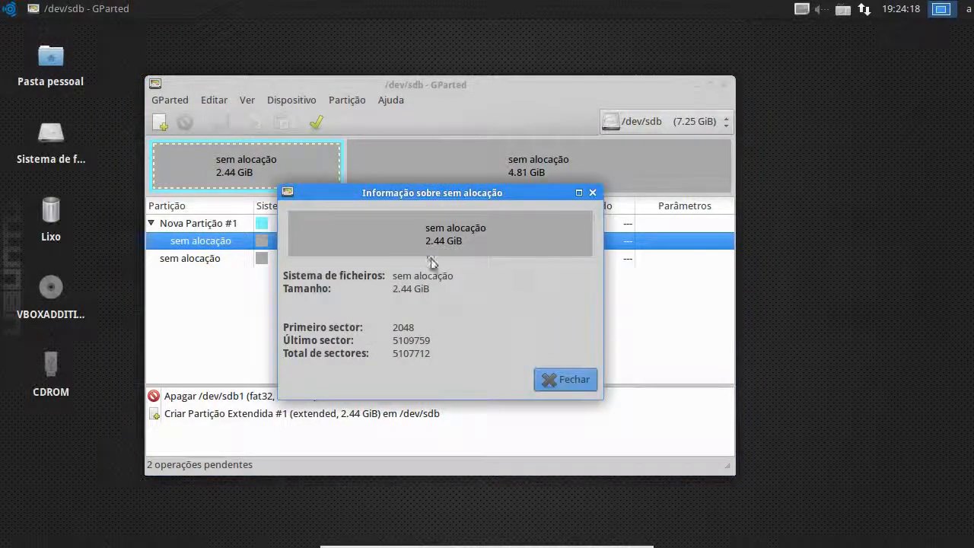
left_click(549, 382)
left_click(159, 121)
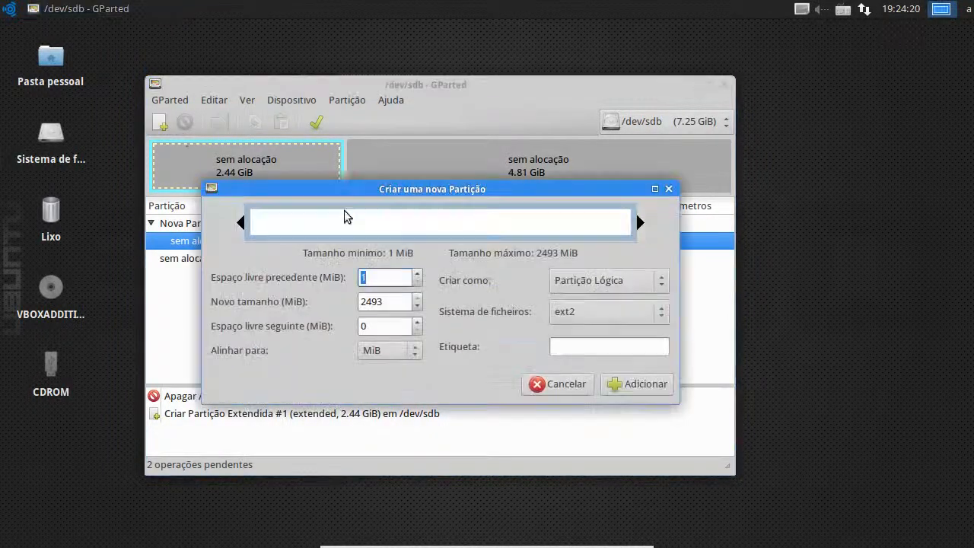
left_click(572, 281)
left_click(551, 283)
left_click(604, 314)
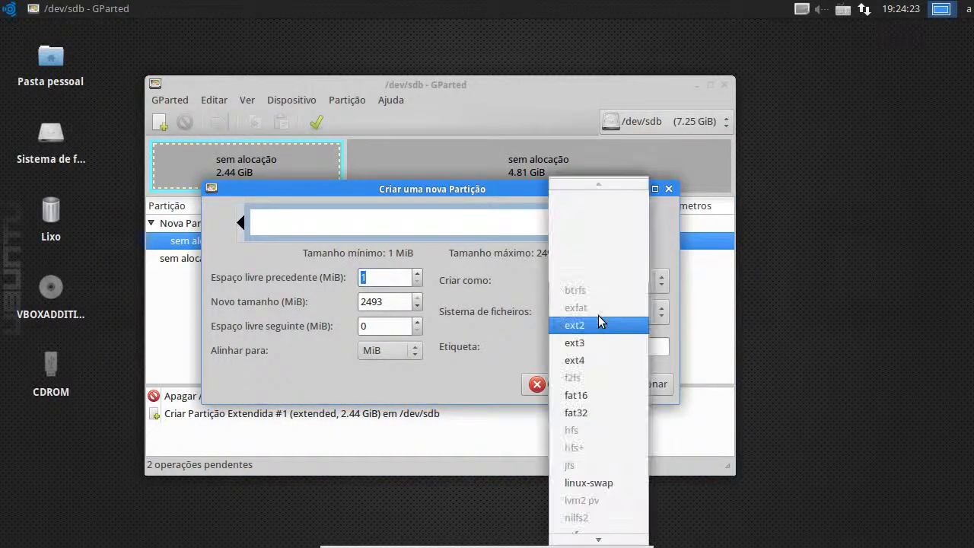
left_click(605, 363)
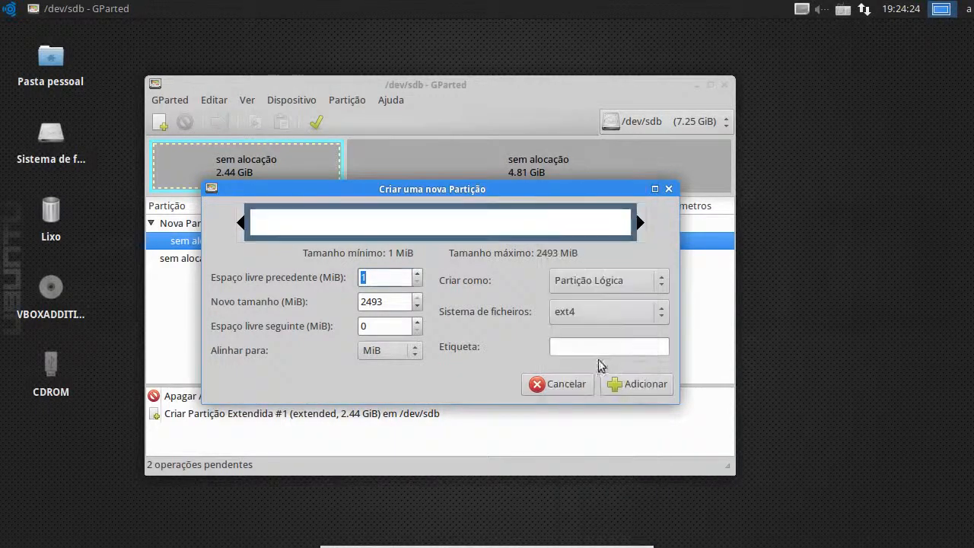
left_click(643, 384)
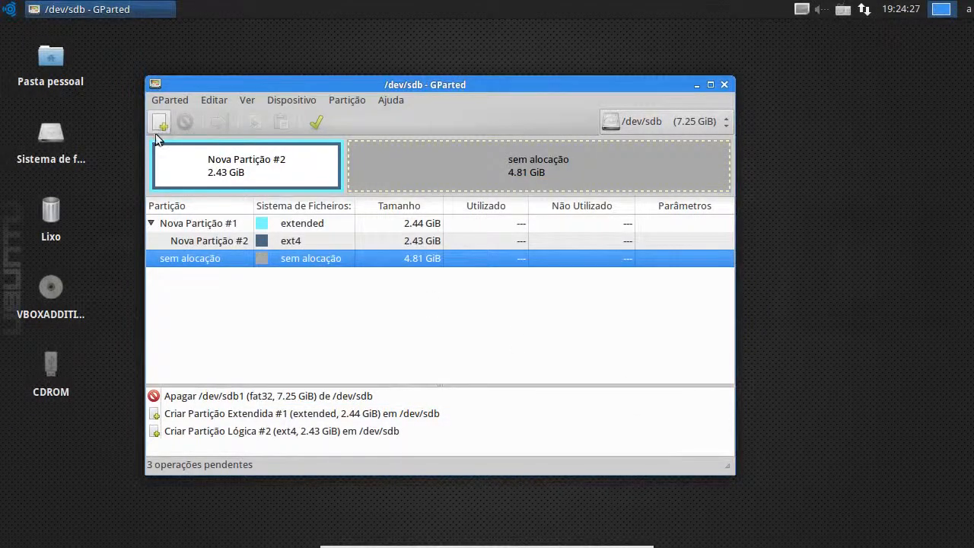
Step: Queue a 1000 MiB primary partition with the fat32 file system in the unallocated space after the extended partition
left_click(160, 124)
left_click(633, 278)
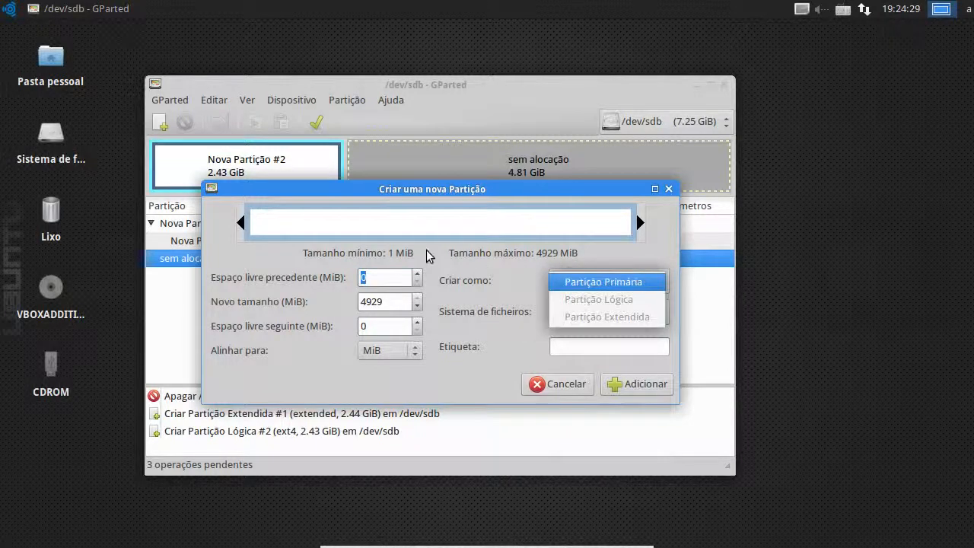
left_click(469, 295)
left_click_drag(388, 301, 200, 256)
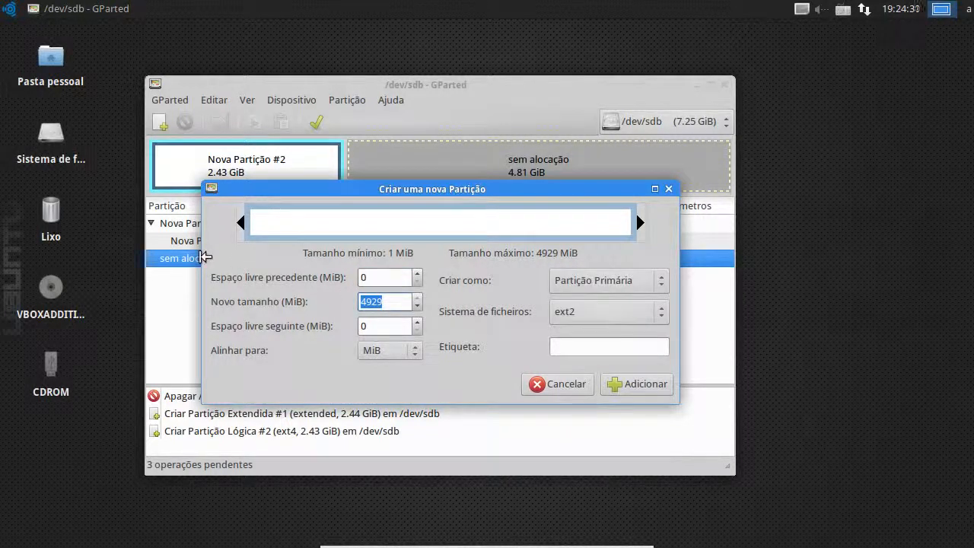
type("1000")
left_click(593, 313)
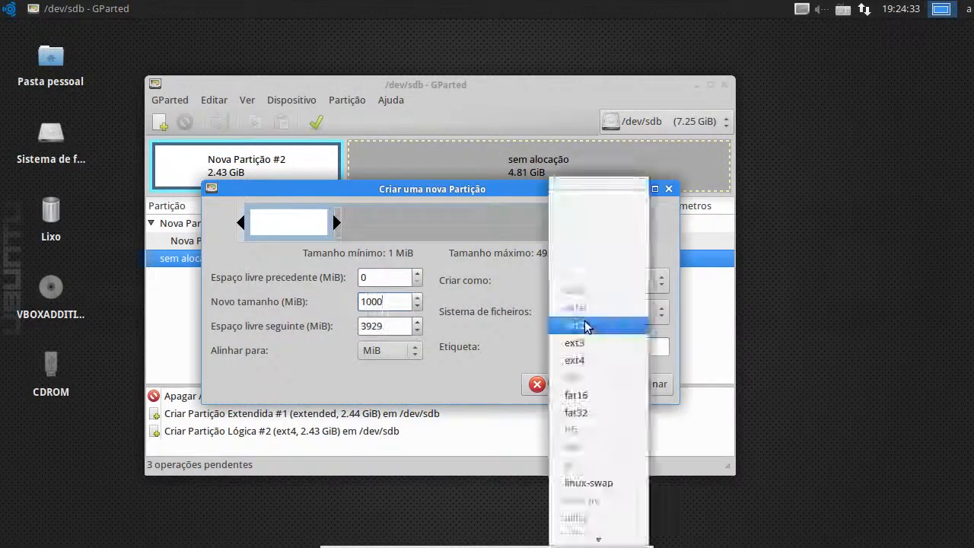
left_click(597, 321)
left_click(592, 311)
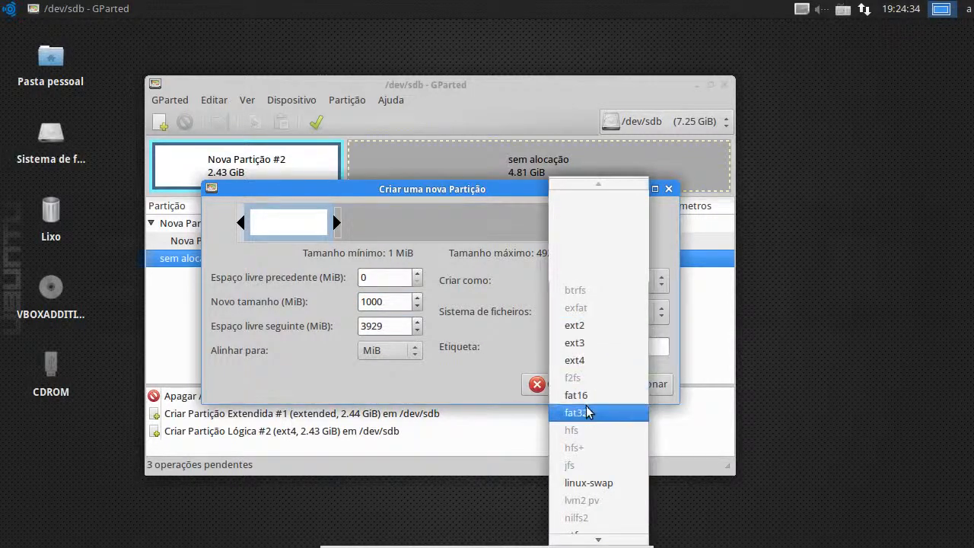
left_click(582, 411)
left_click(618, 386)
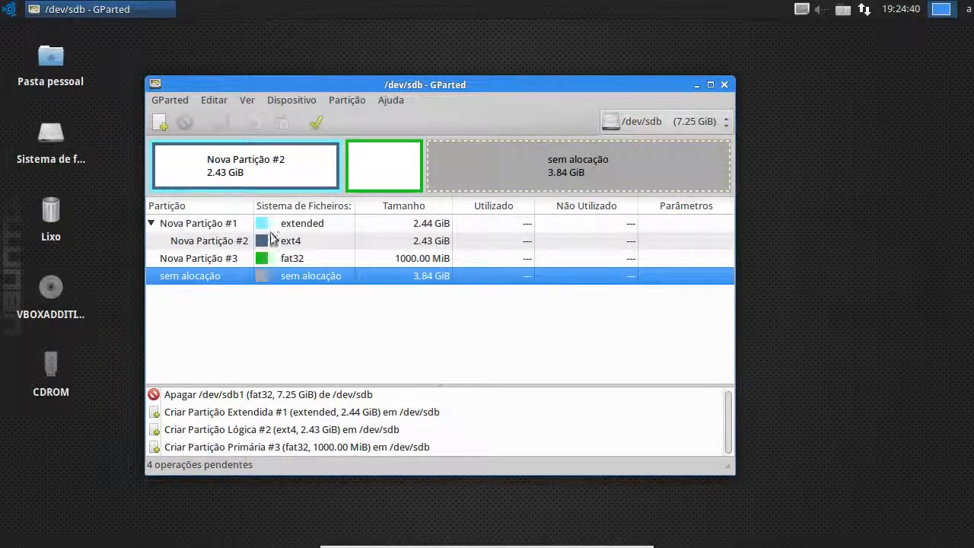
left_click(206, 226)
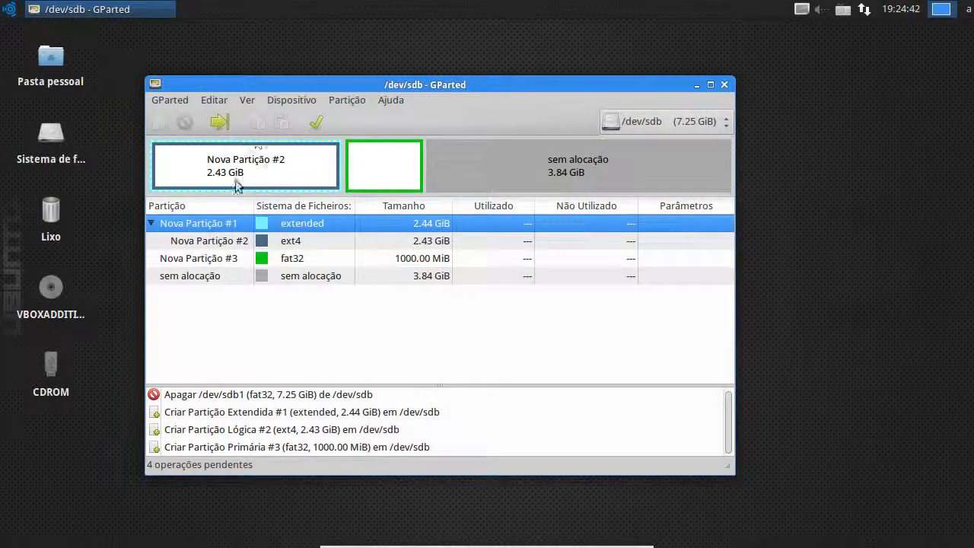
right_click(226, 220)
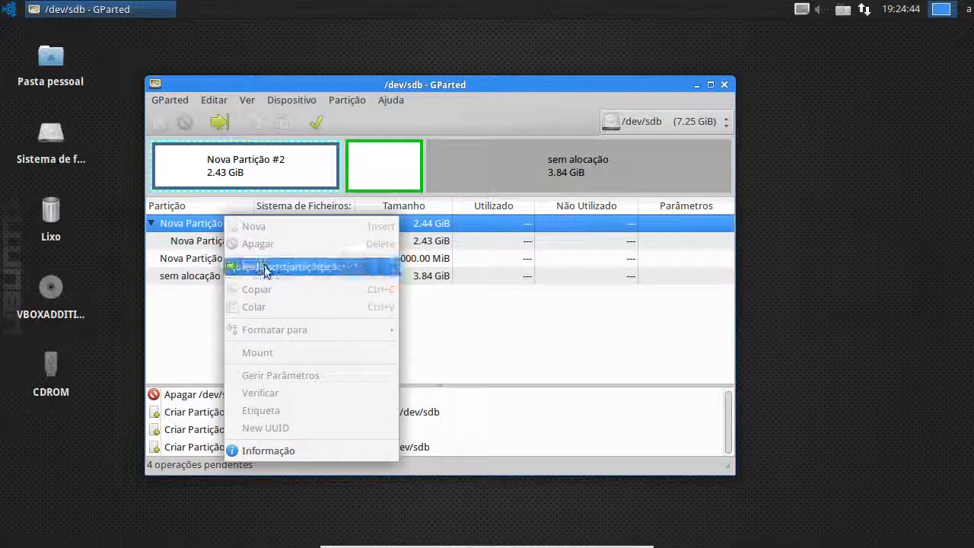
left_click(554, 236)
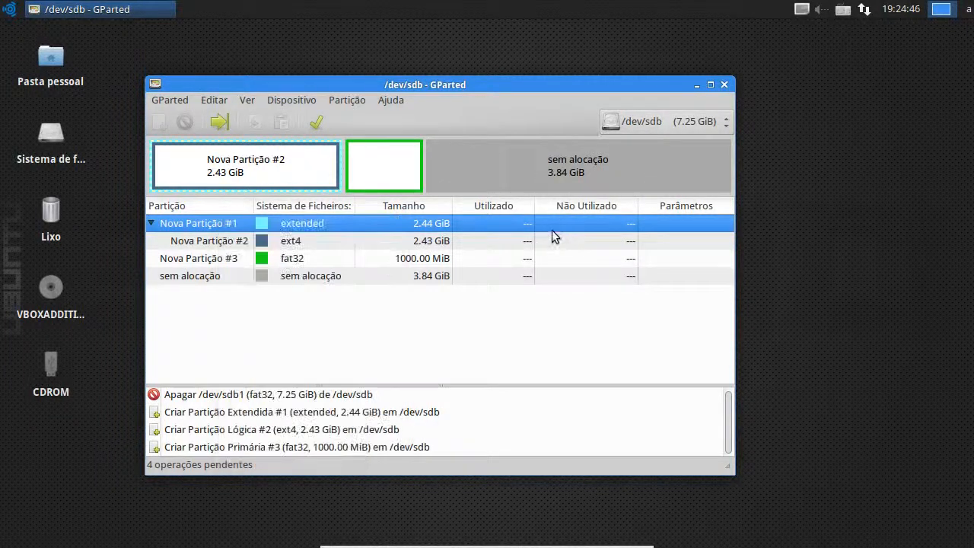
Step: Apply all pending operations to /dev/sdb, confirm them, and close the progress dialog
left_click(317, 121)
left_click(601, 342)
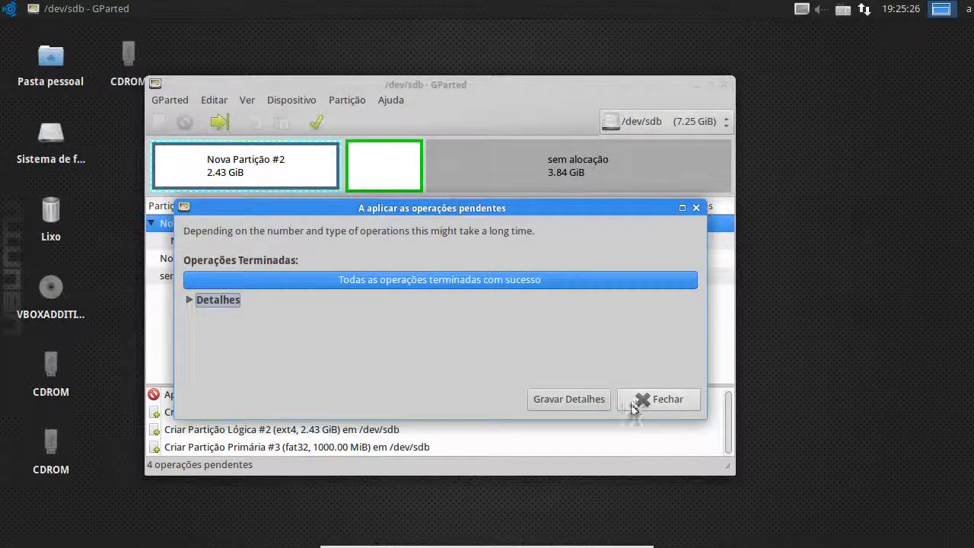
left_click(630, 405)
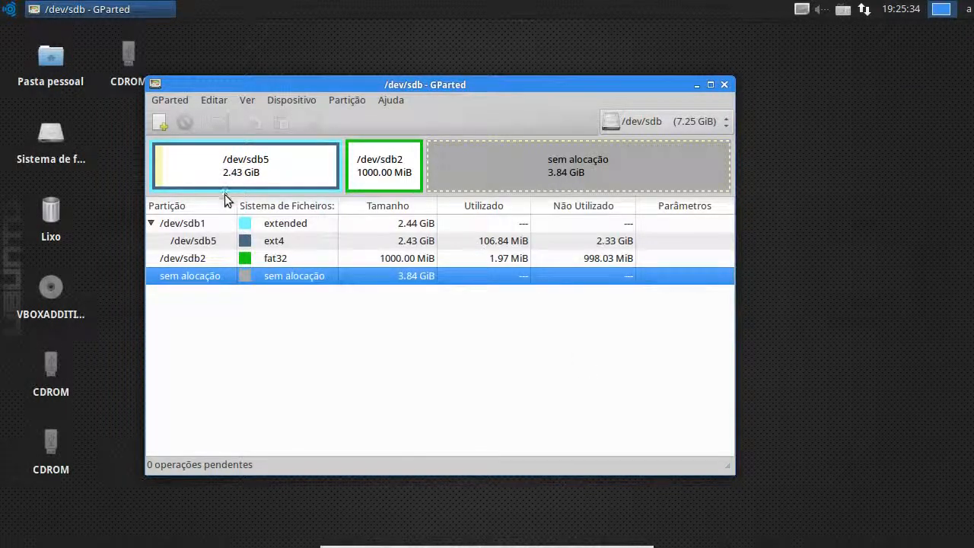
Step: Queue the deletion of the logical partition /dev/sdb5, the fat32 partition /dev/sdb2 and the extended partition /dev/sdb1
left_click(201, 226)
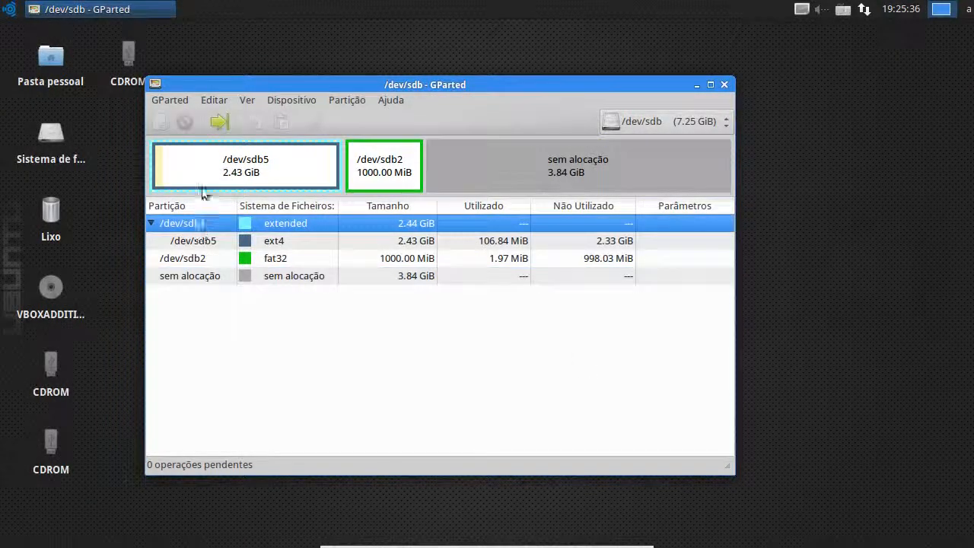
left_click(197, 240)
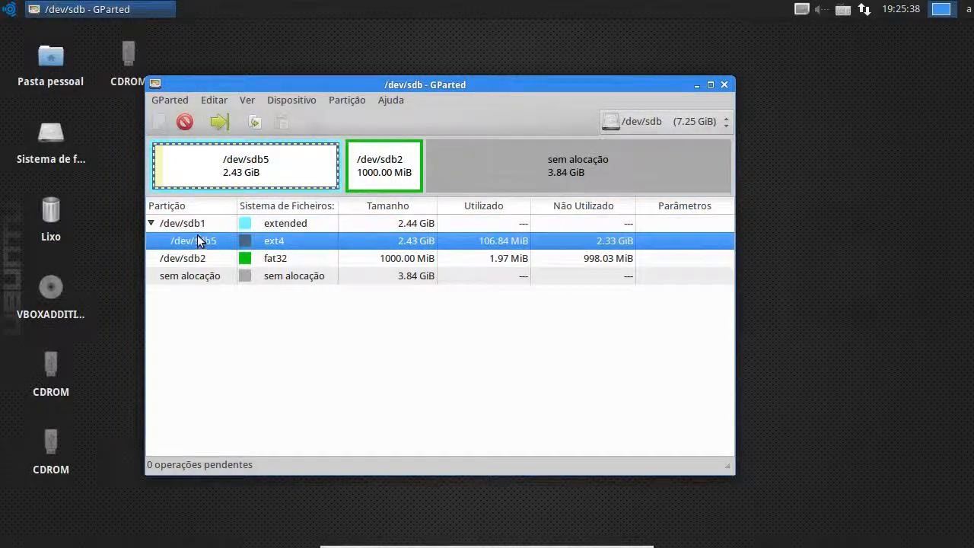
left_click(184, 122)
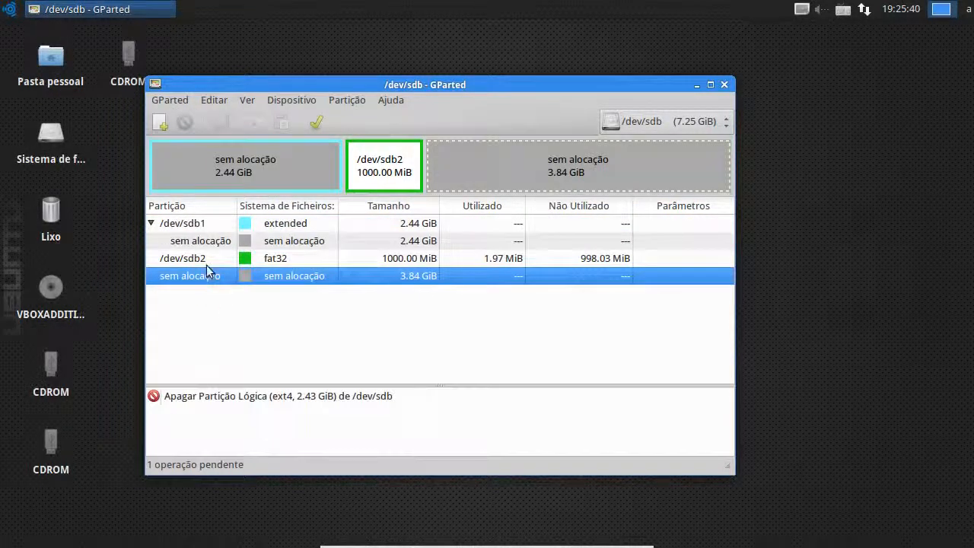
left_click(204, 259)
left_click(185, 121)
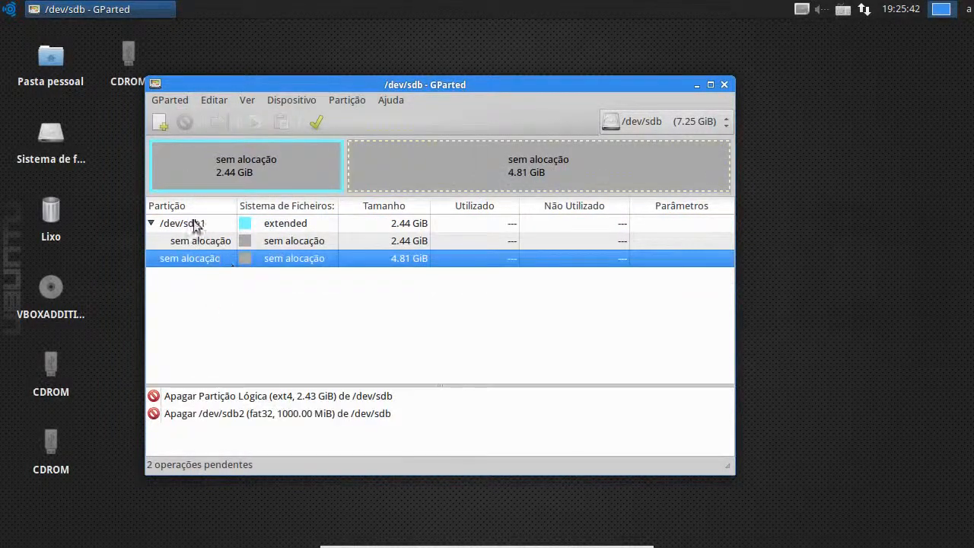
left_click(196, 224)
left_click(184, 122)
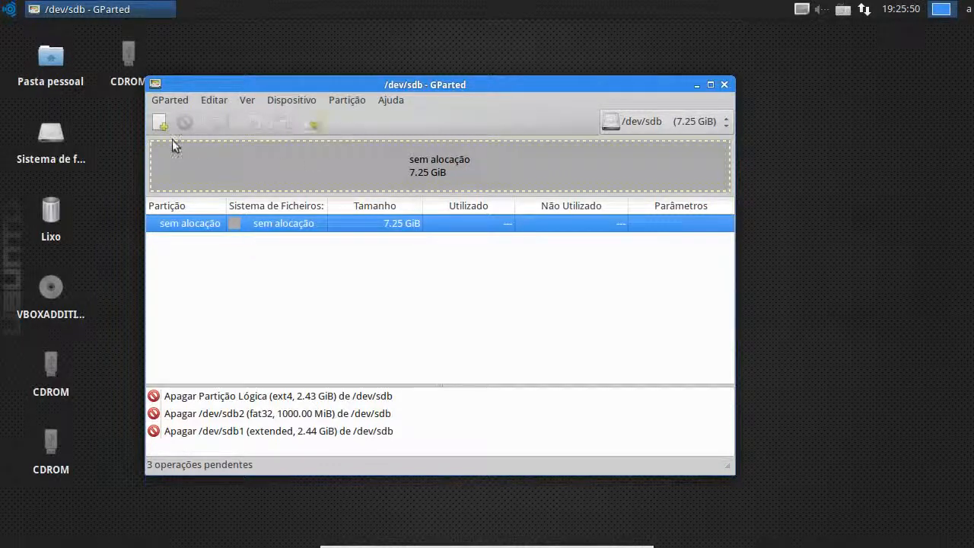
Step: Queue a primary ext4 partition of 7423 MiB covering all the unallocated space on /dev/sdb
right_click(188, 220)
left_click(230, 234)
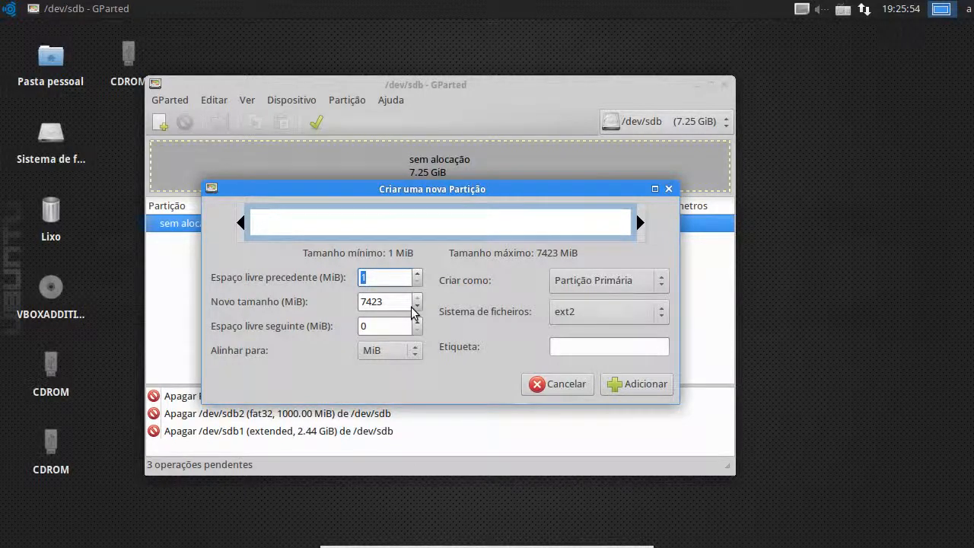
left_click(599, 312)
left_click(590, 361)
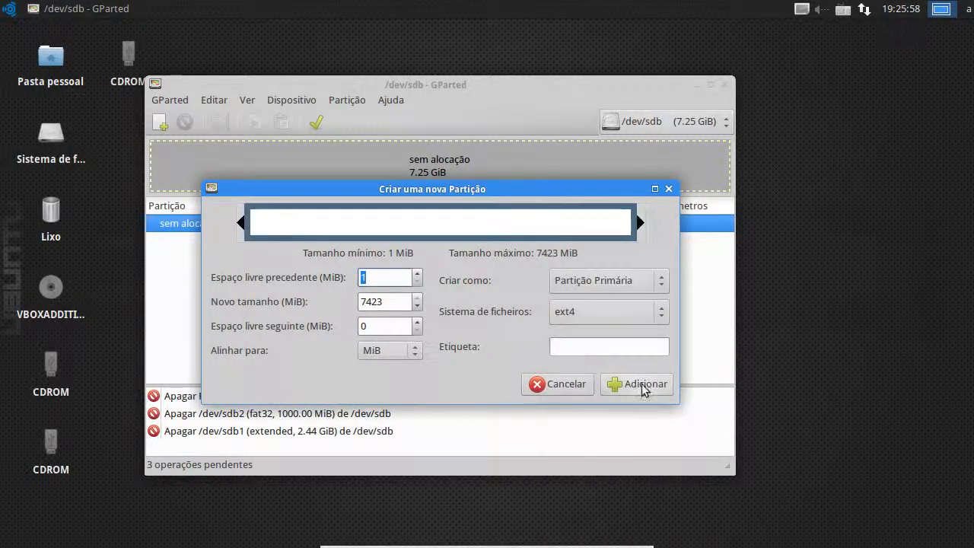
left_click(640, 383)
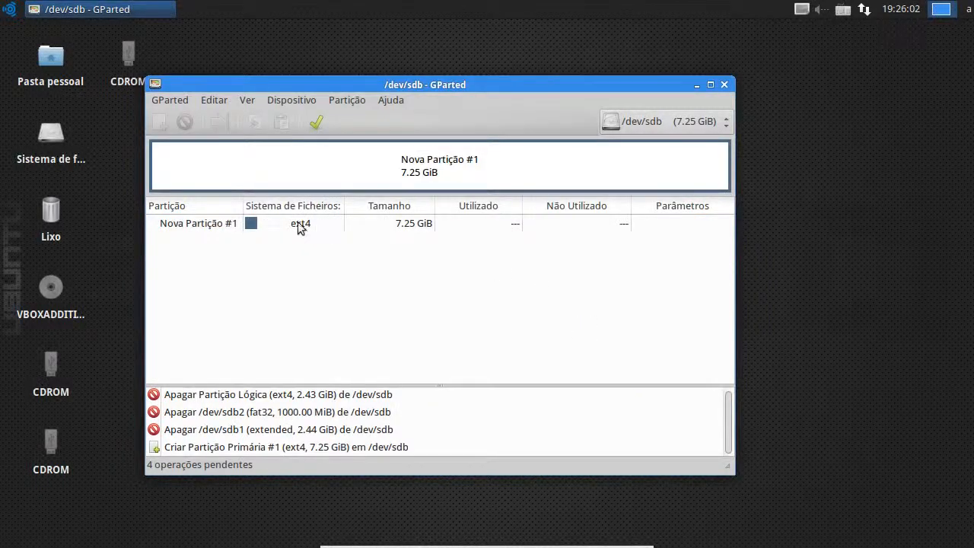
Step: Change the new partition's format to fat32, and apply and confirm the pending operations
right_click(282, 225)
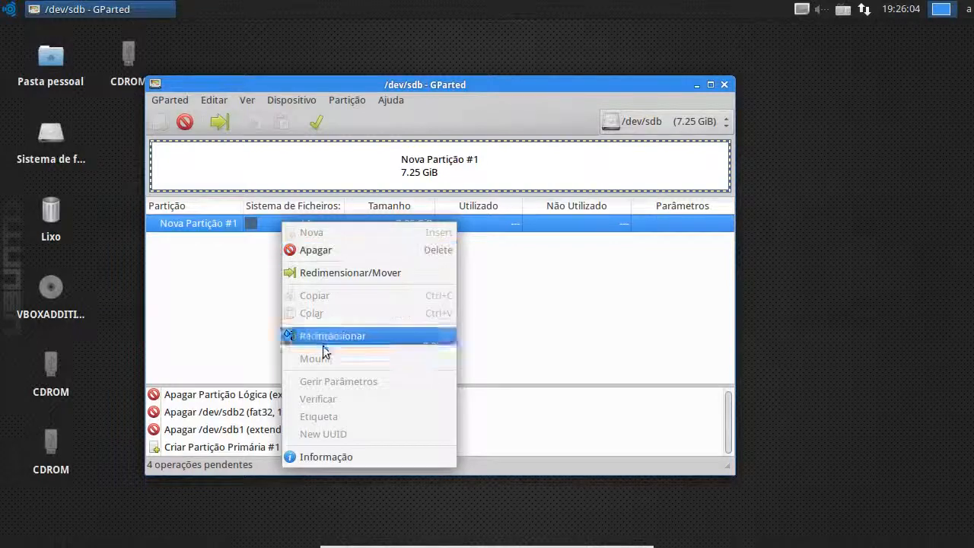
mouse_move(453, 337)
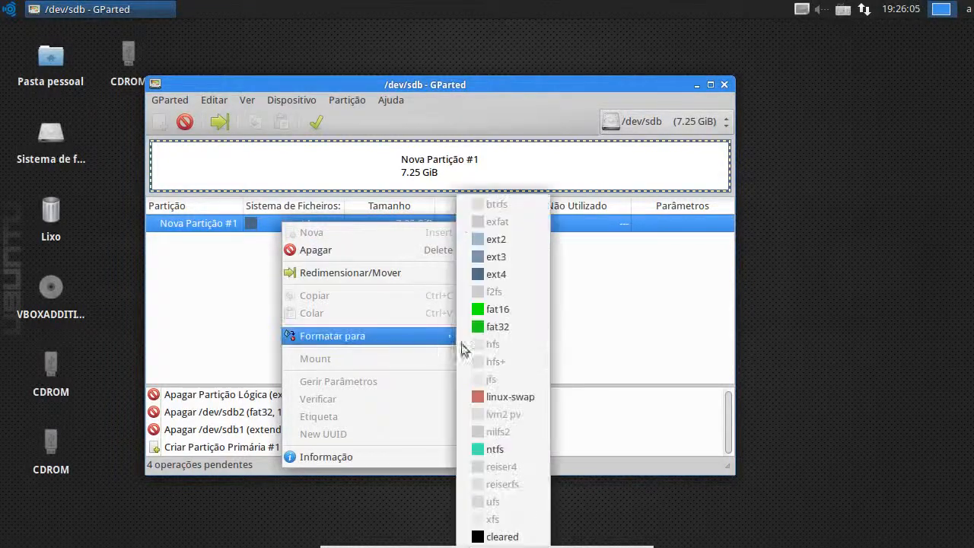
left_click(513, 333)
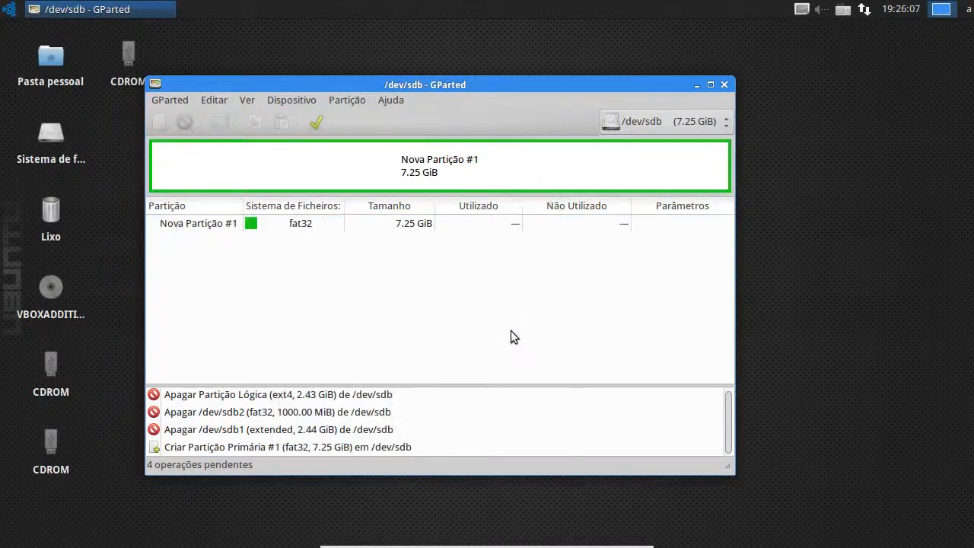
left_click(317, 122)
left_click(578, 346)
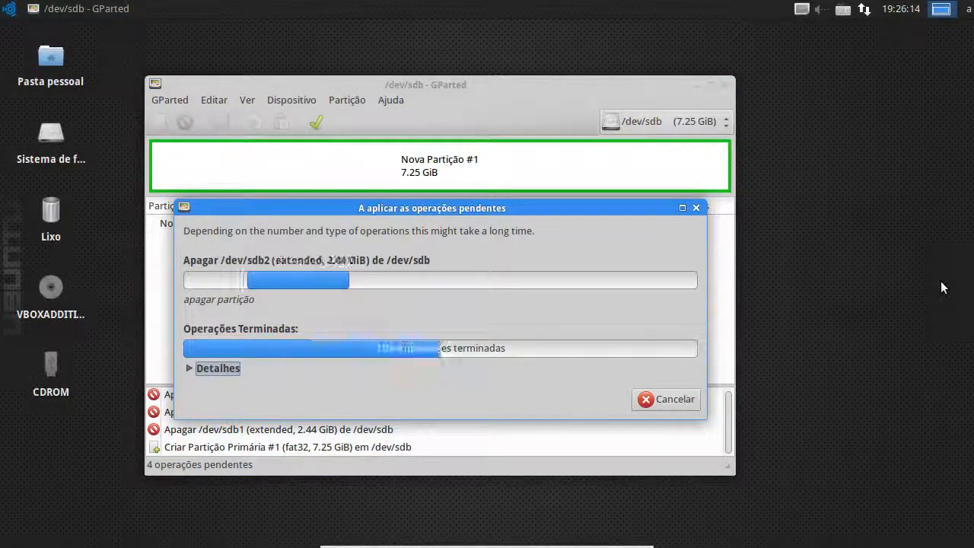
key("ctrl+f")
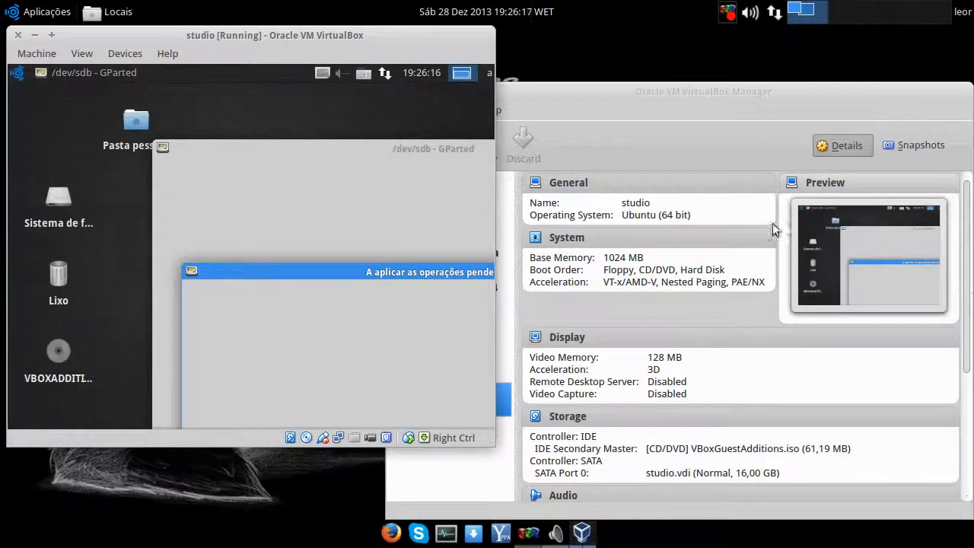
left_click(597, 136)
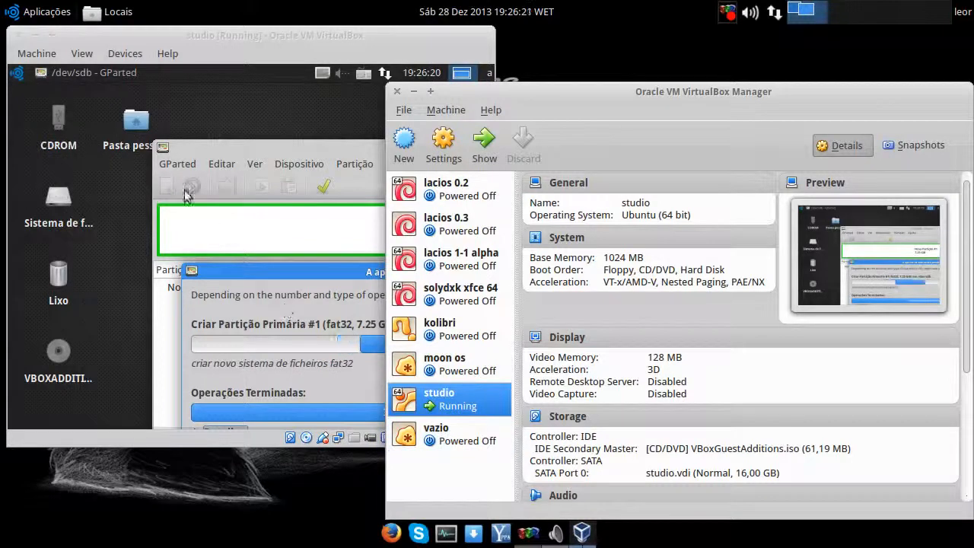
left_click(223, 38)
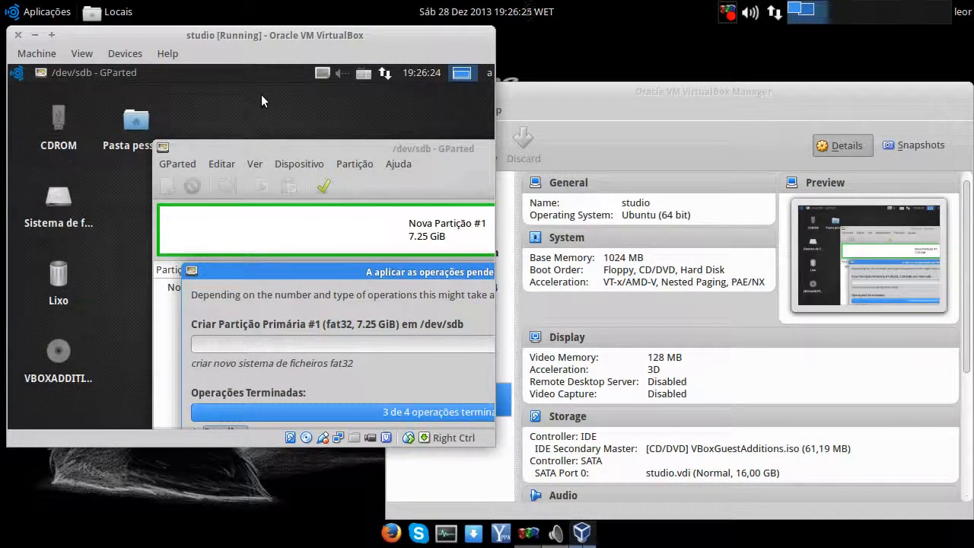
key("ctrl+f")
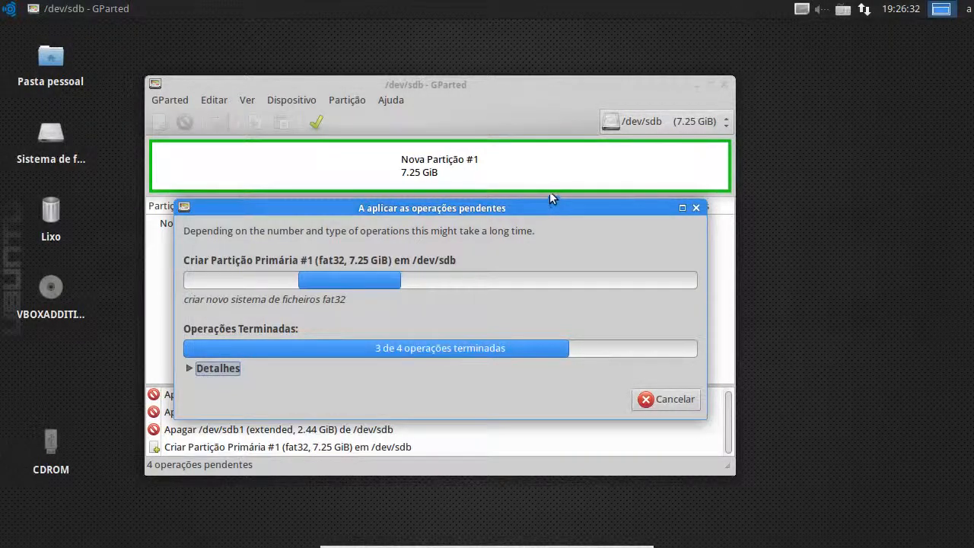
Step: Expand the details of the operations being applied to examine them, and close the progress dialog
left_click(216, 370)
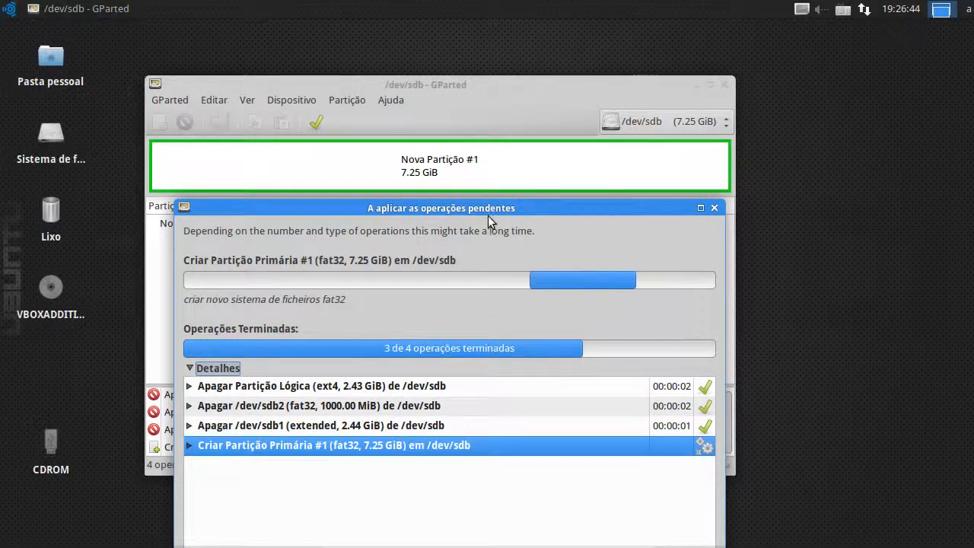
left_click_drag(533, 207, 502, 86)
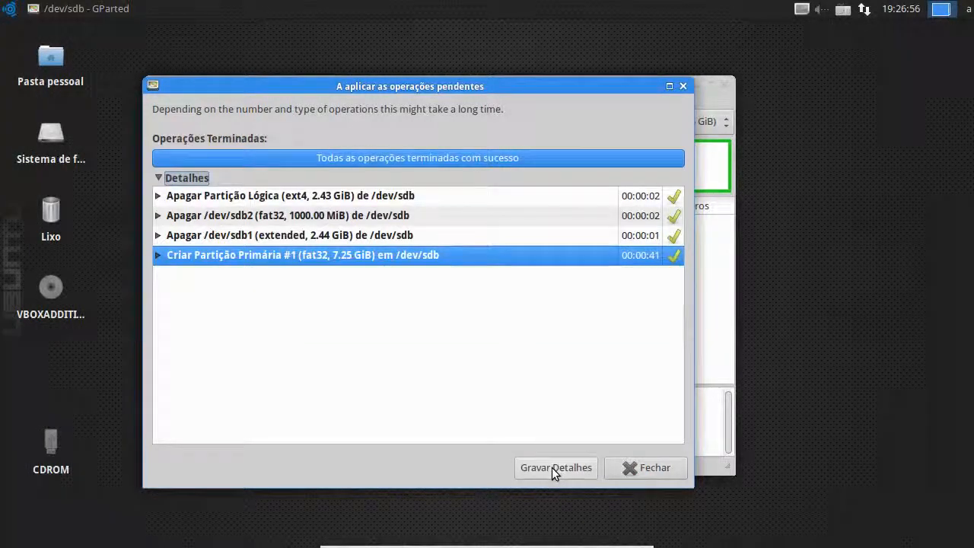
left_click(644, 468)
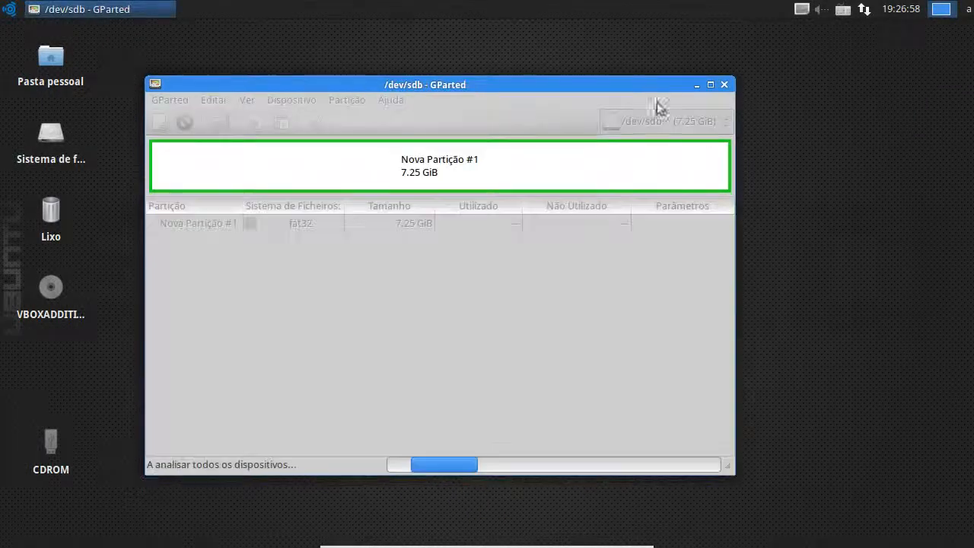
Step: Dismiss the session menu, close the running virtual machine and power it off
left_click(968, 8)
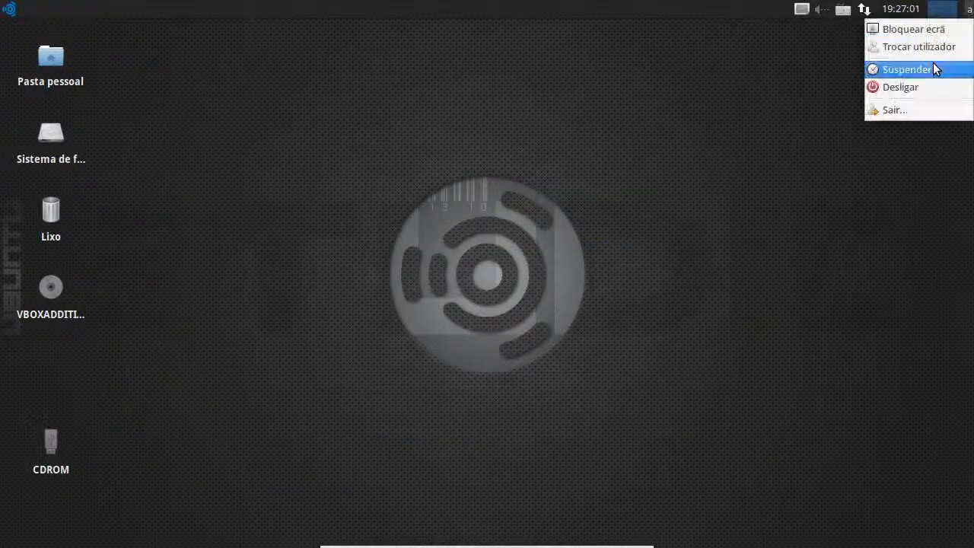
left_click(704, 159)
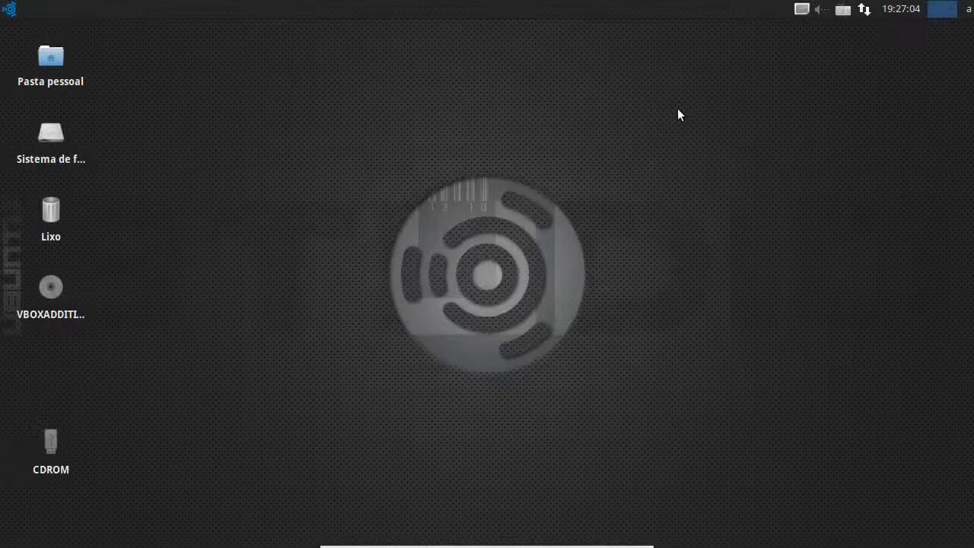
key("ctrl+q")
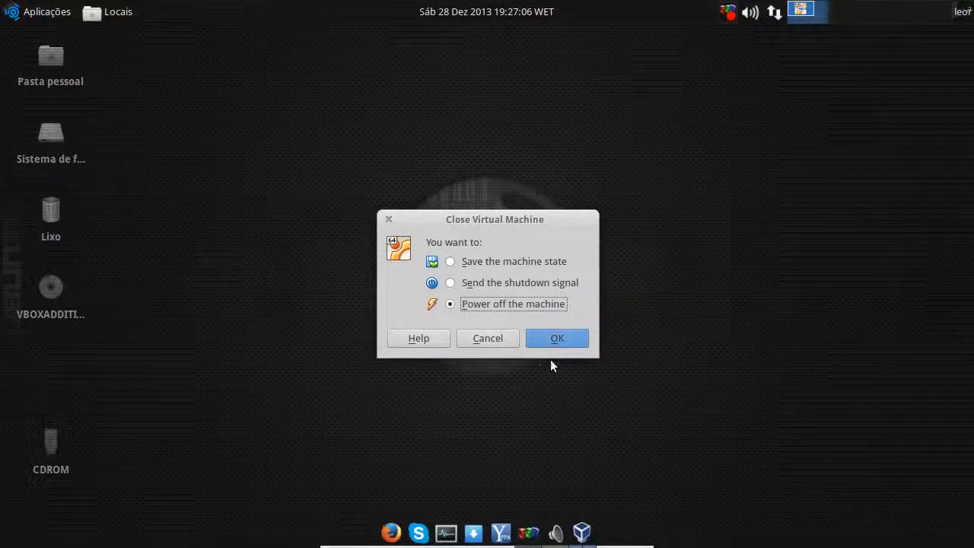
left_click(558, 339)
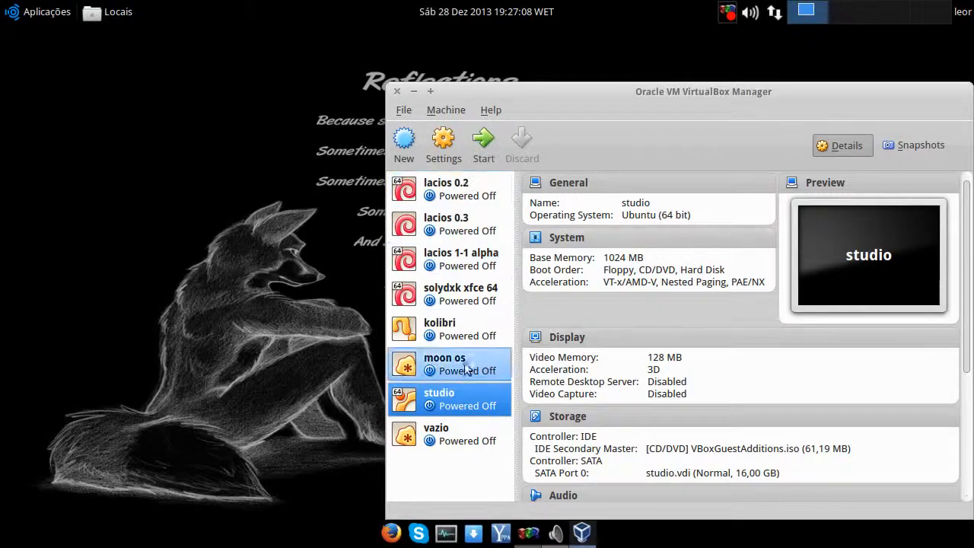
Step: Load ubuntustudio-13.10-dvd-amd64.iso into the studio virtual machine's IDE CD/DVD drive, replacing VBoxGuestAdditions.iso, and save the settings
key("ctrl+s")
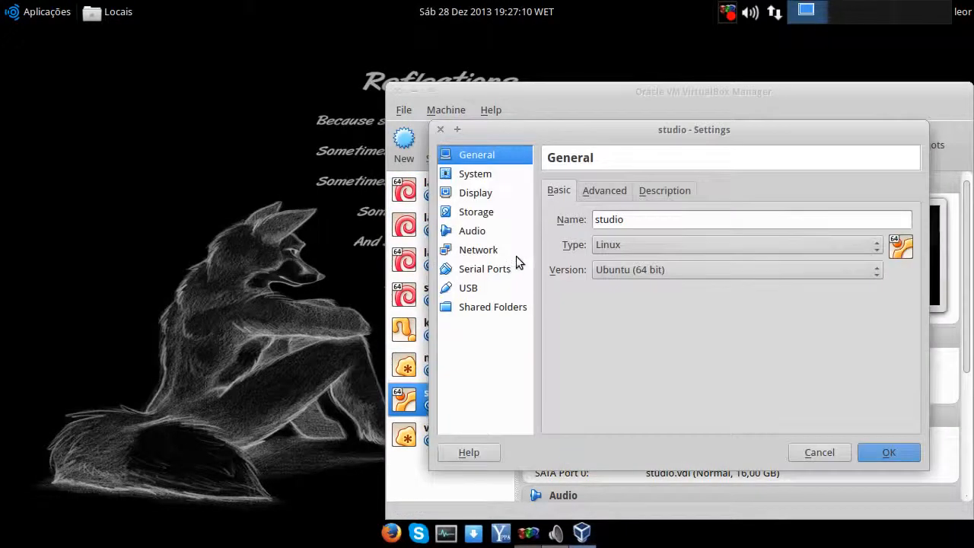
left_click(480, 218)
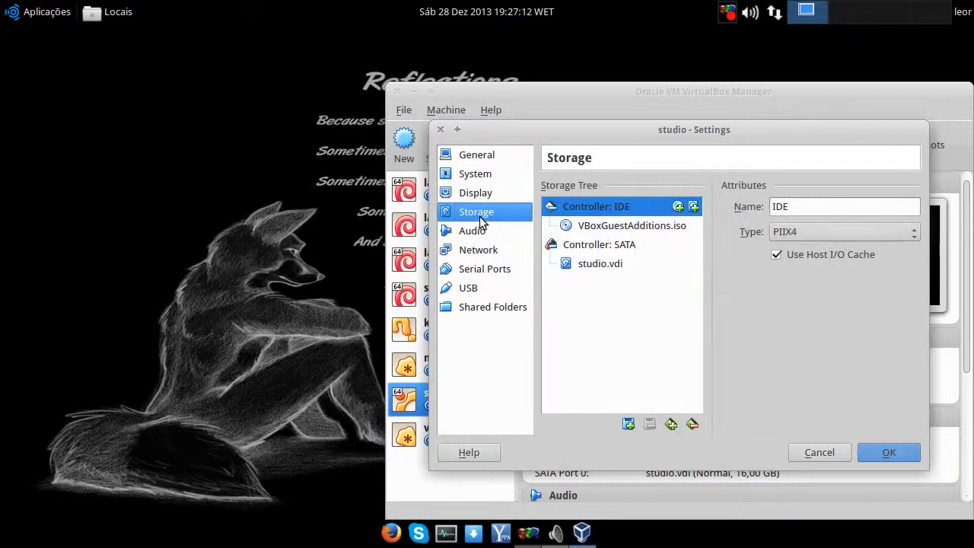
left_click(629, 225)
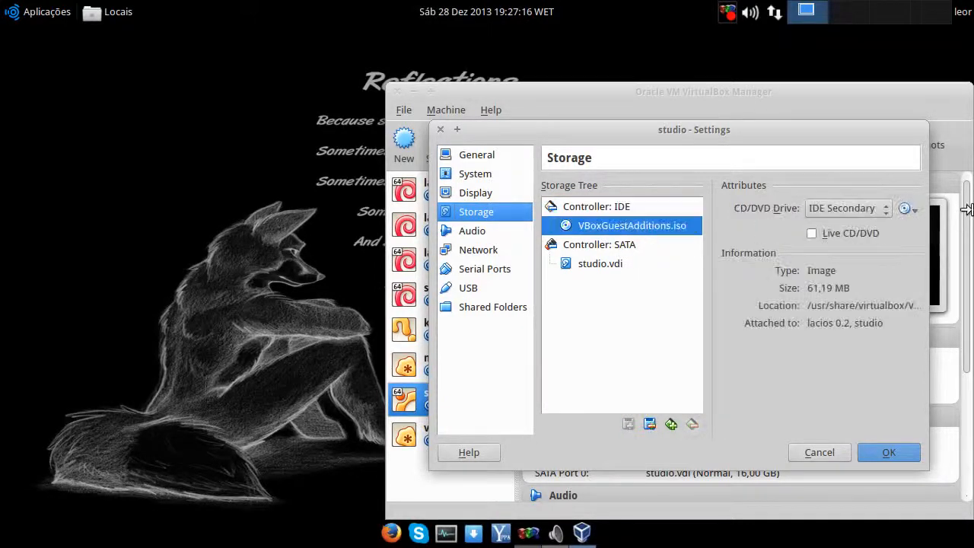
left_click(904, 209)
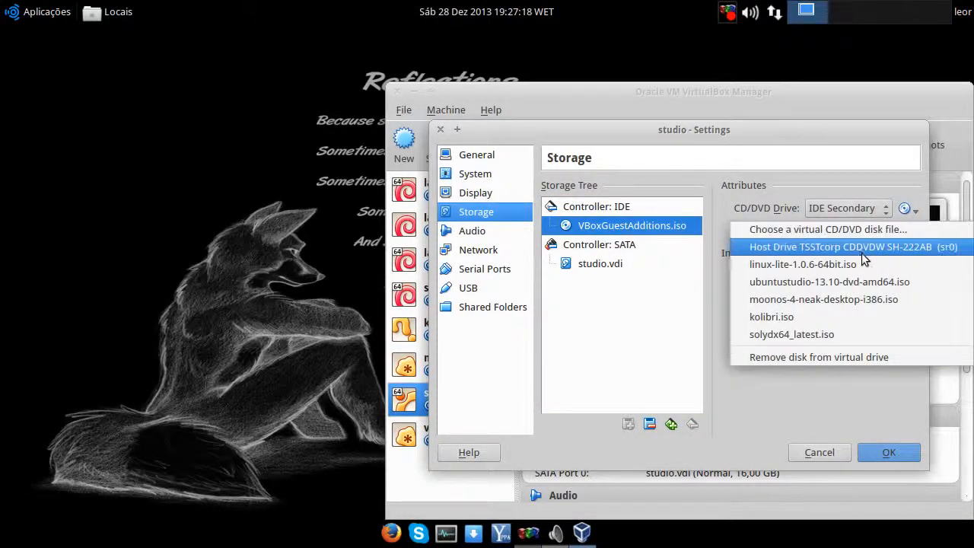
left_click(852, 281)
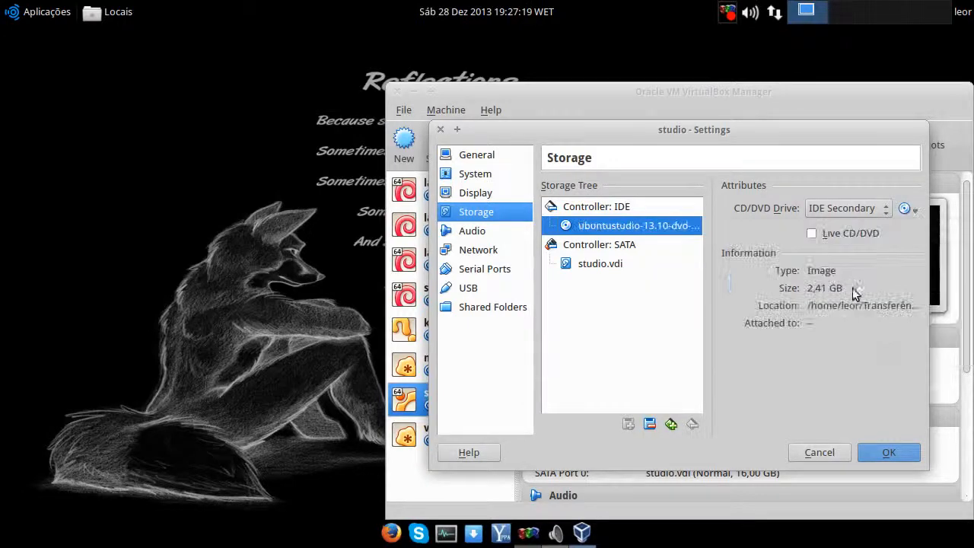
left_click(886, 456)
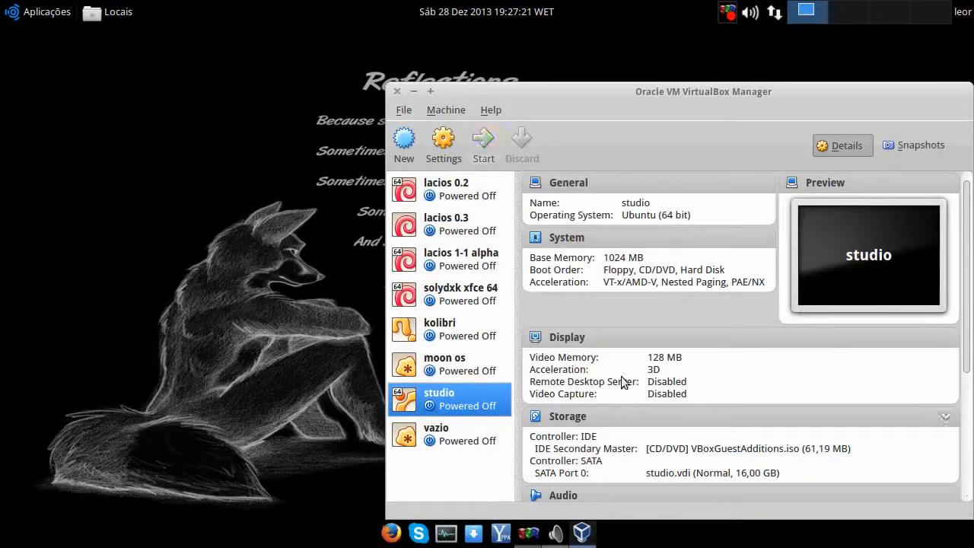
Step: Review the boot order in the studio machine's System settings and close the settings
left_click(446, 156)
left_click(472, 173)
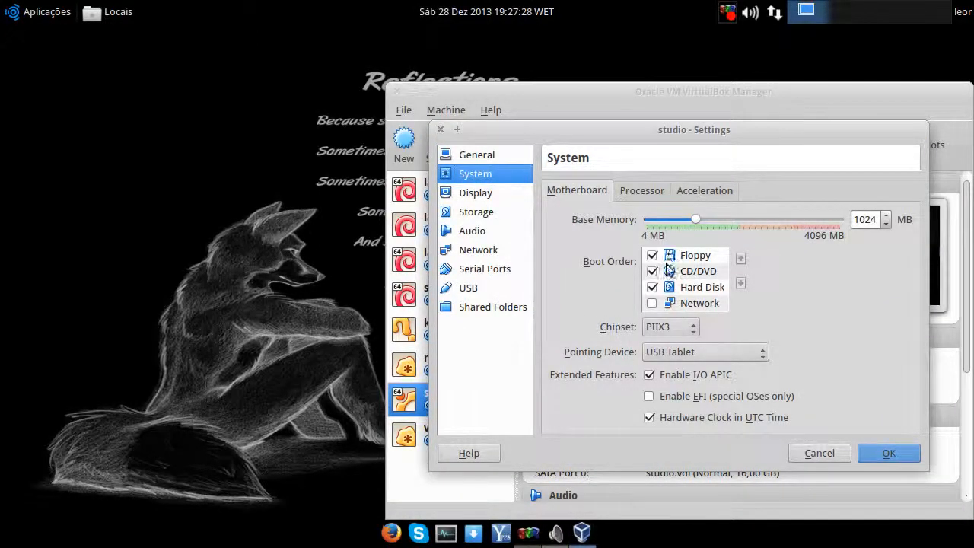
left_click(885, 453)
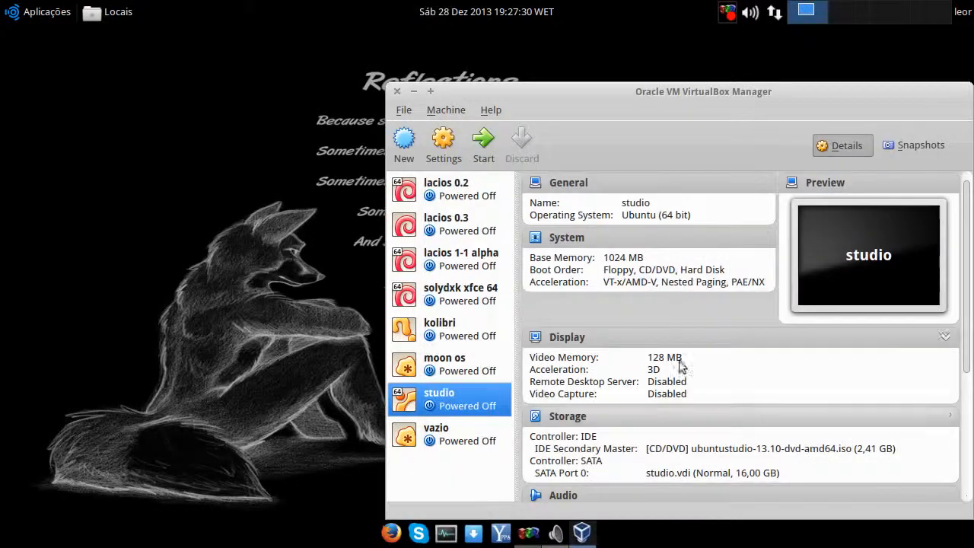
Step: Start the studio virtual machine, choose Português as the boot language and boot Ubuntu Studio without installing
left_click(483, 141)
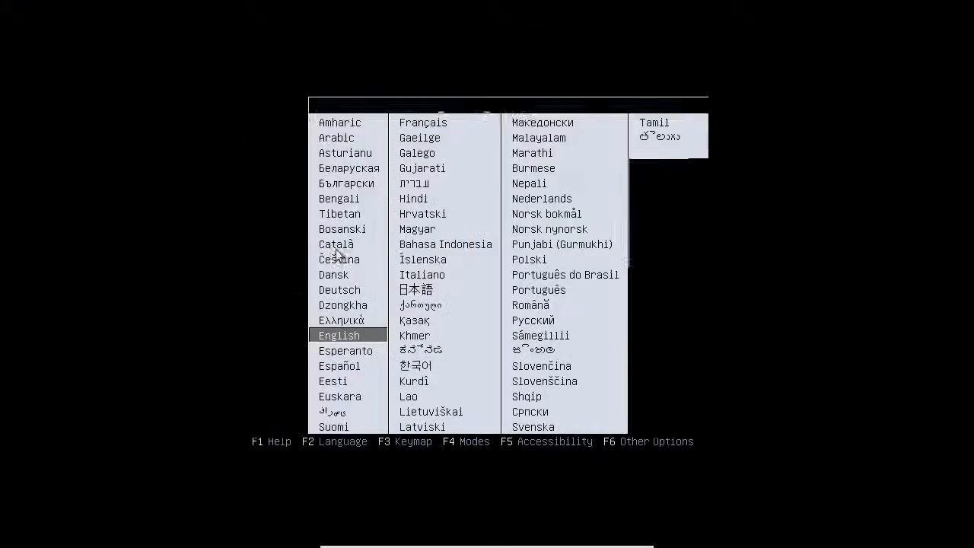
key("Right")
key("Right")
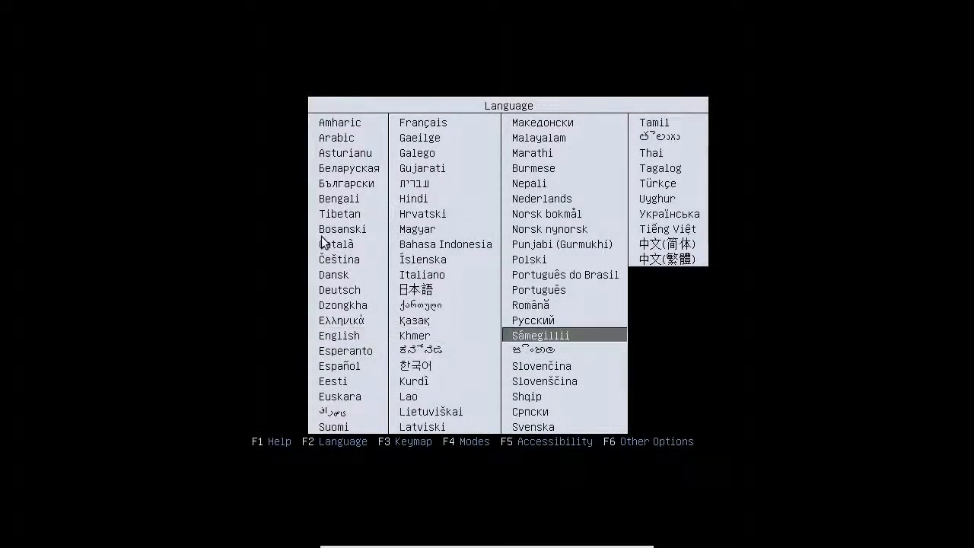
key("Up")
key("Up")
key("Up")
key("Return")
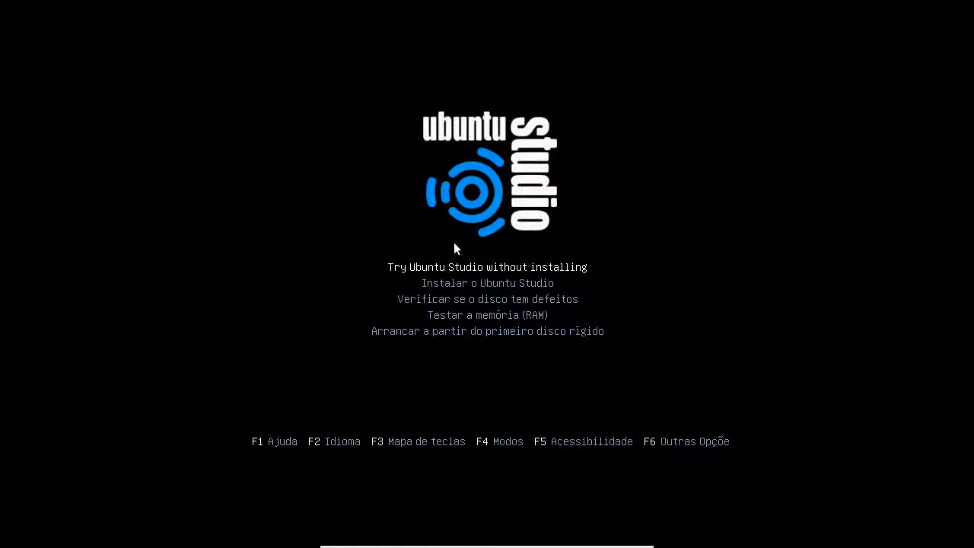
key("Return")
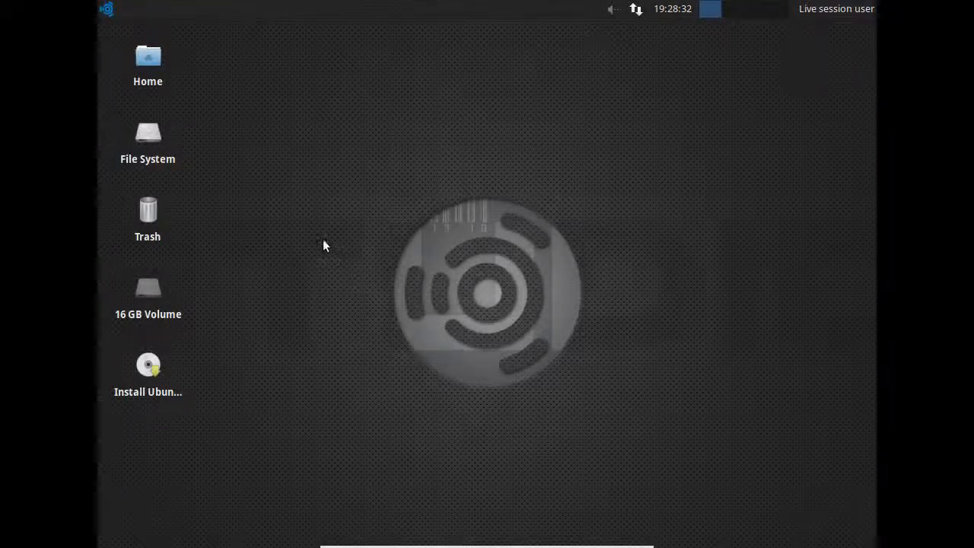
Step: Launch GParted in the live session and move its window to the middle of the desktop
left_click(106, 8)
mouse_move(194, 285)
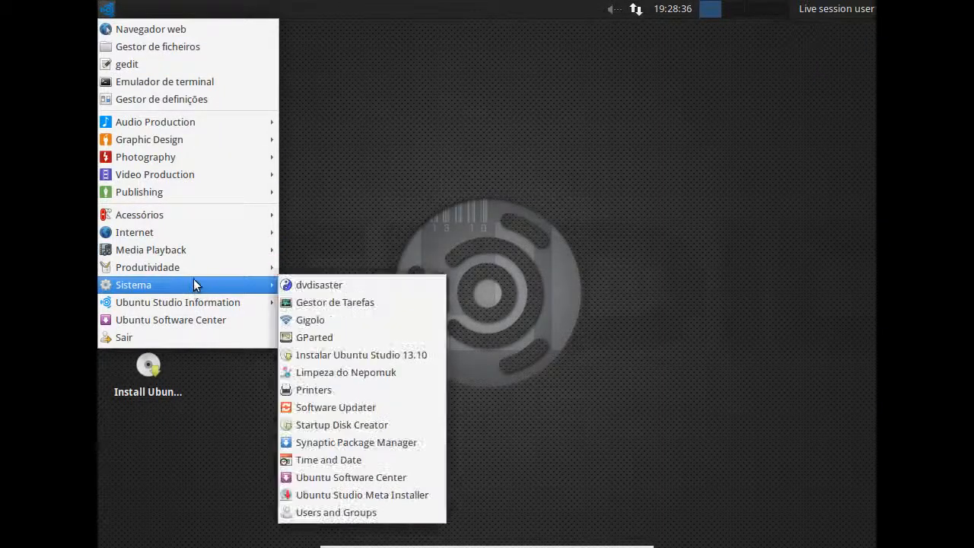
left_click(331, 338)
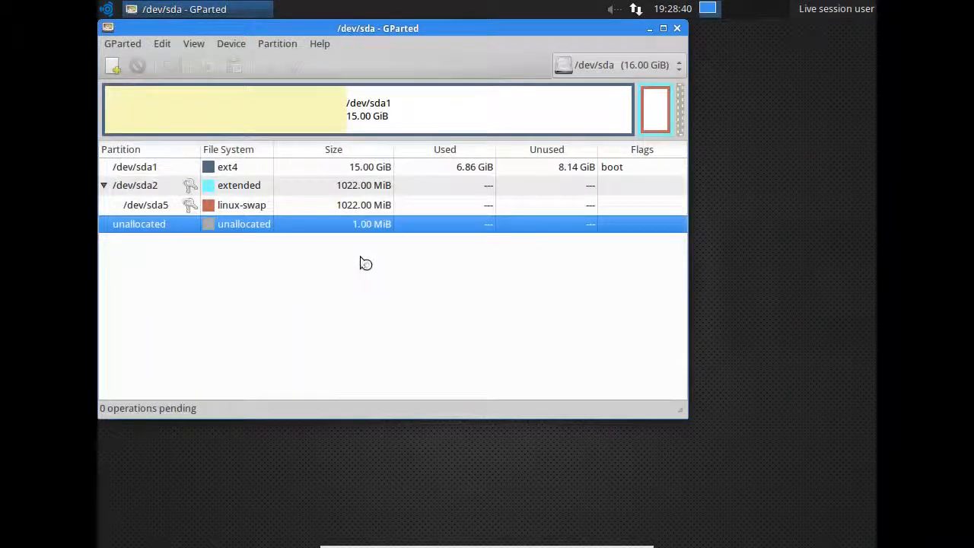
left_click_drag(437, 30, 563, 89)
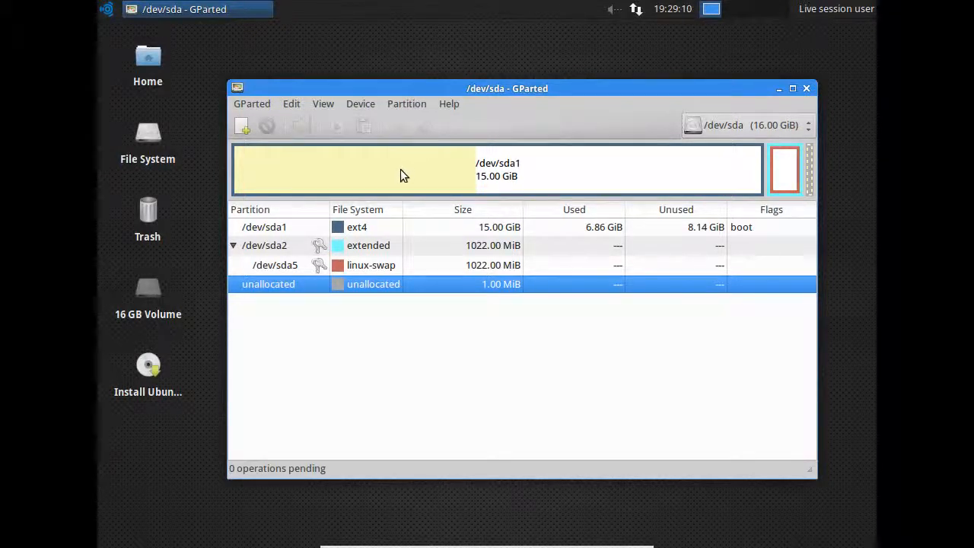
Step: Look through the format options for the ext4 partition /dev/sda1, leave its format as is, and queue the partition's deletion
left_click(330, 227)
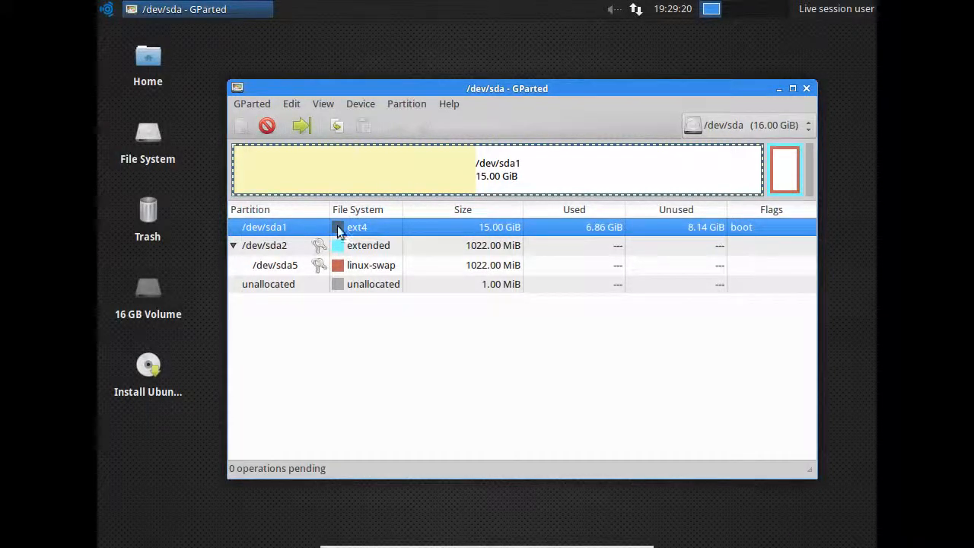
right_click(338, 232)
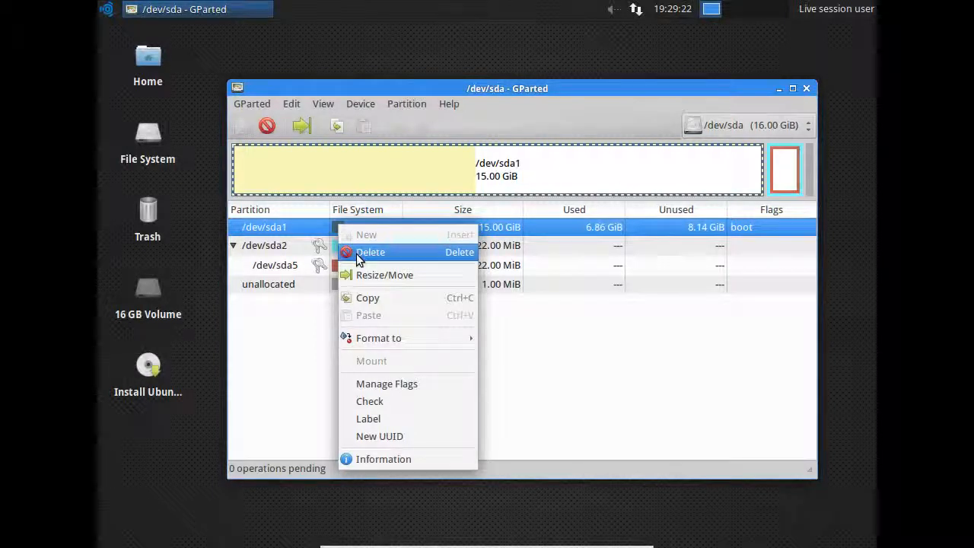
mouse_move(412, 341)
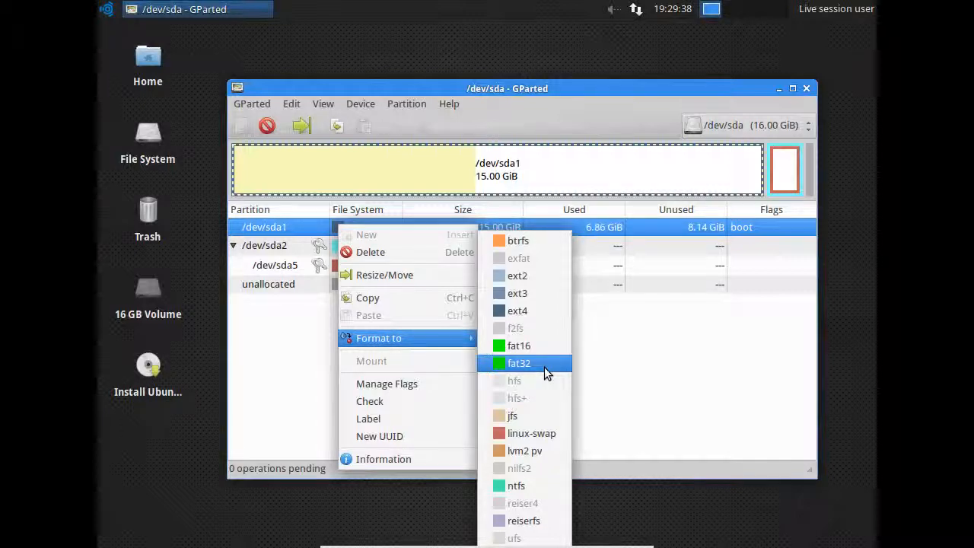
left_click(255, 299)
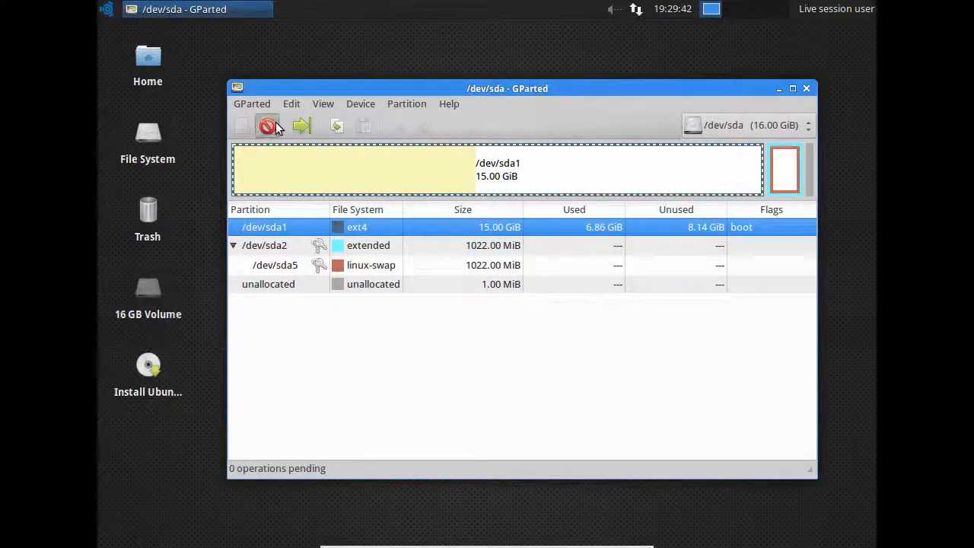
left_click(267, 125)
Step: Check the remaining partitions on /dev/sda and deactivate the swap on the linux-swap partition /dev/sda5
left_click(270, 251)
left_click(267, 265)
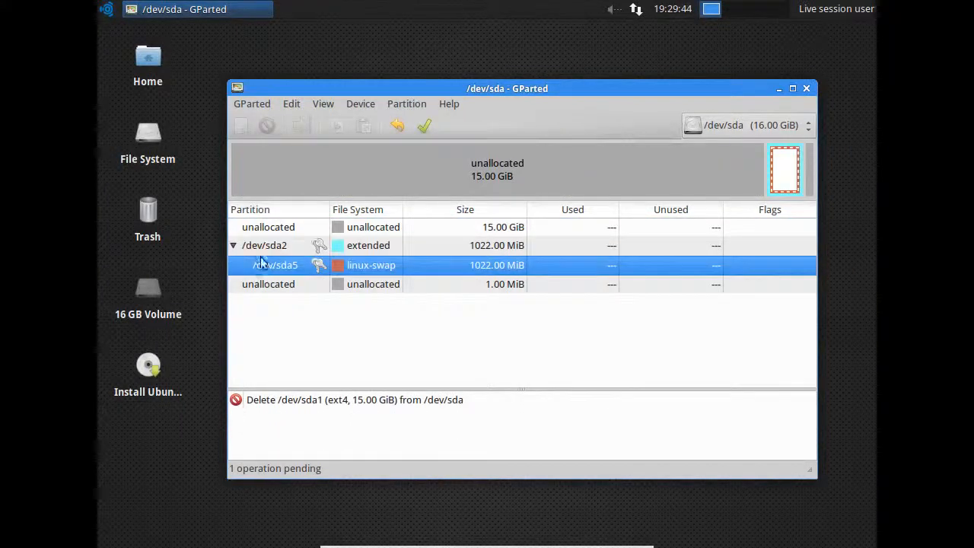
left_click(287, 288)
left_click(274, 263)
left_click(270, 248)
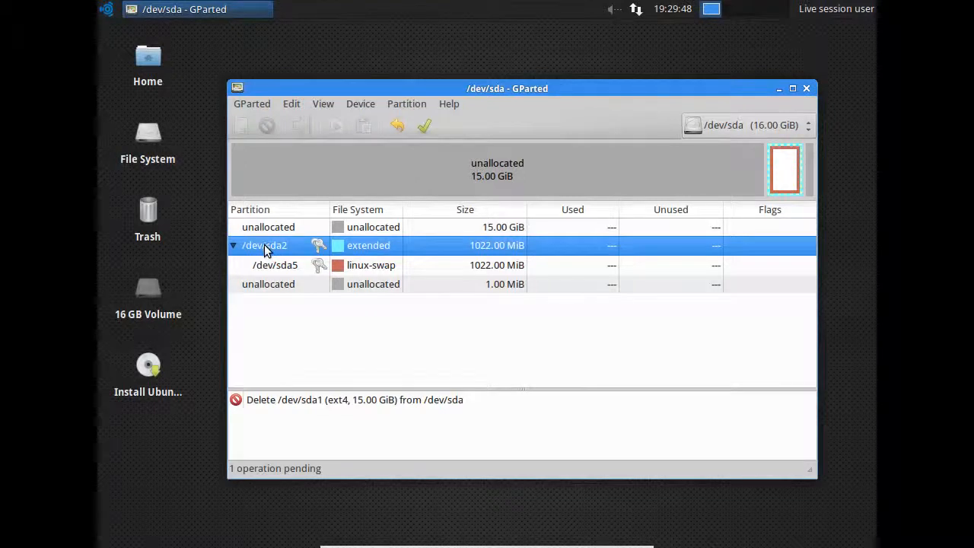
left_click(279, 263)
right_click(293, 264)
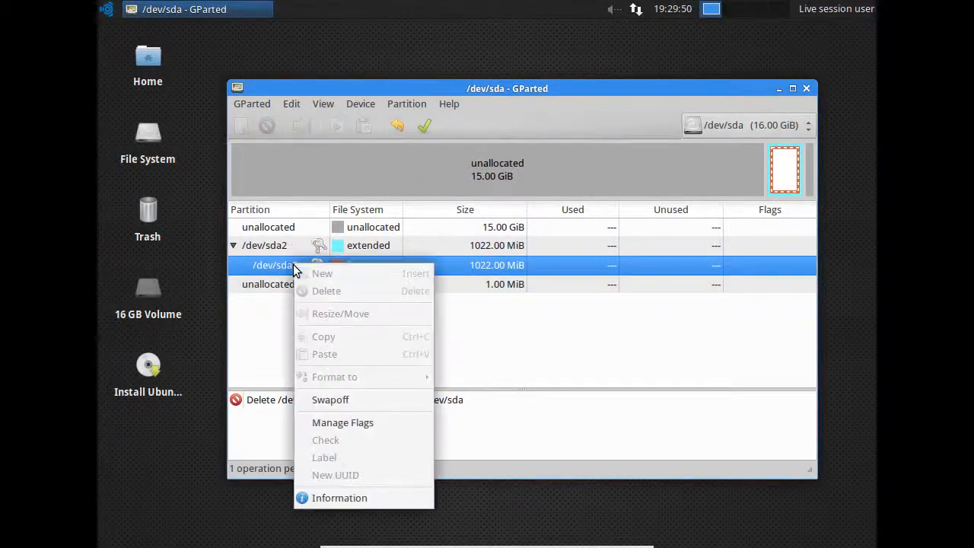
left_click(330, 401)
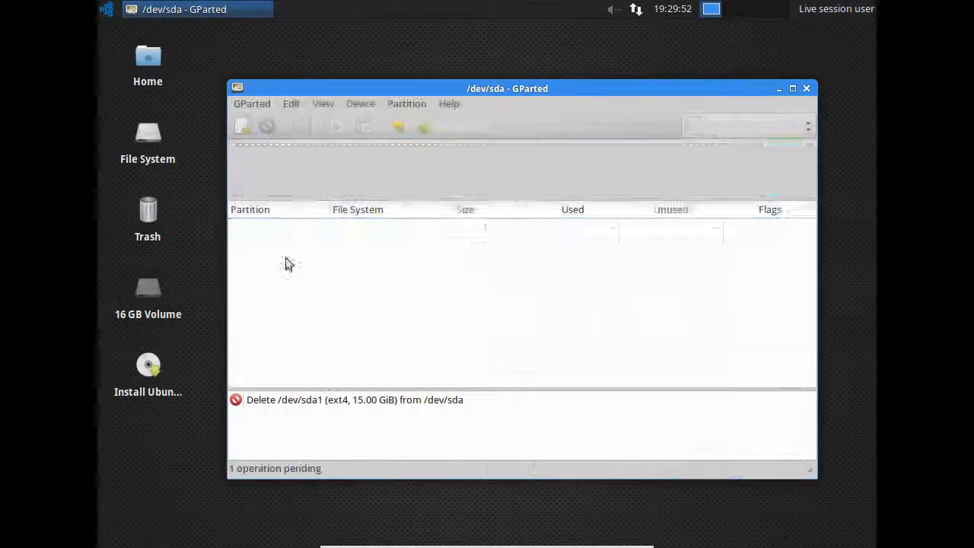
Step: Queue the deletion of the linux-swap logical partition /dev/sda5 and the extended partition /dev/sda2
right_click(286, 264)
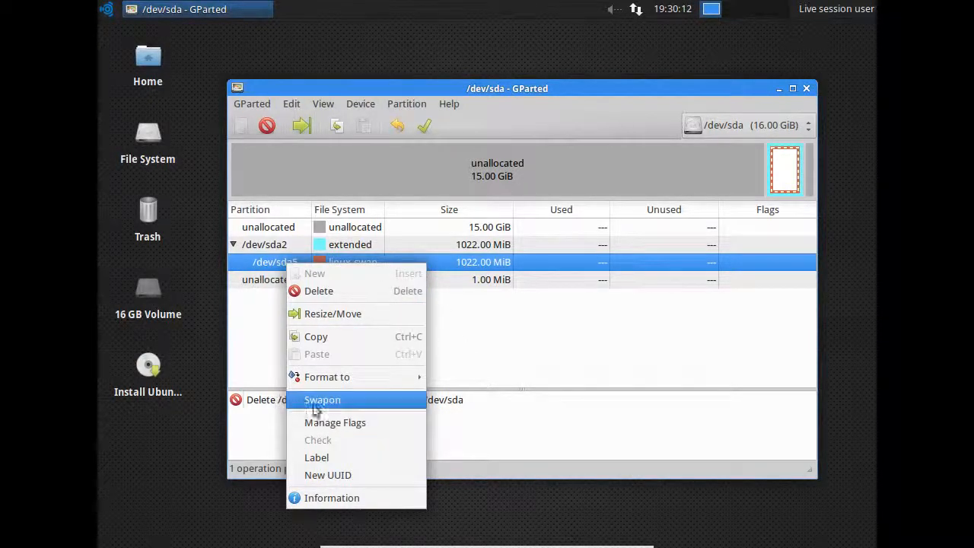
left_click(310, 291)
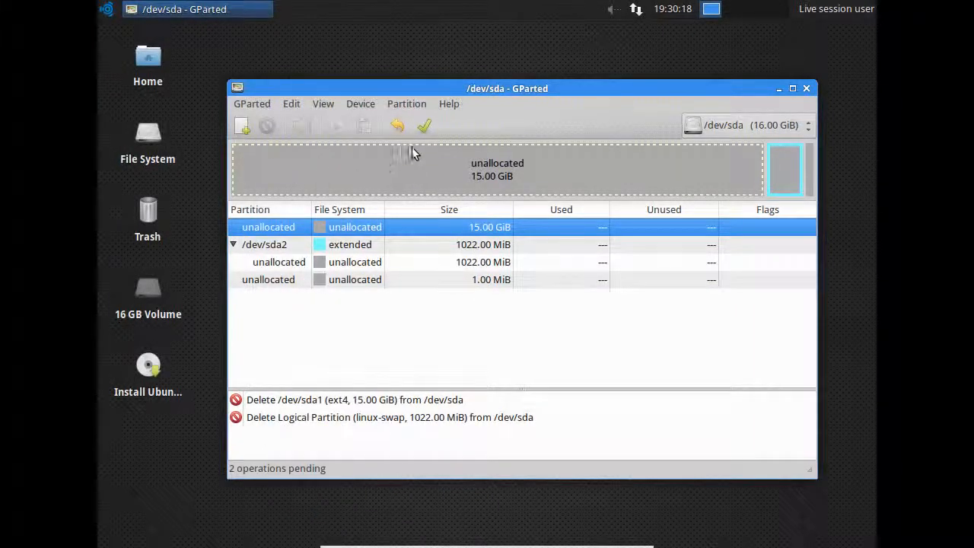
left_click(279, 245)
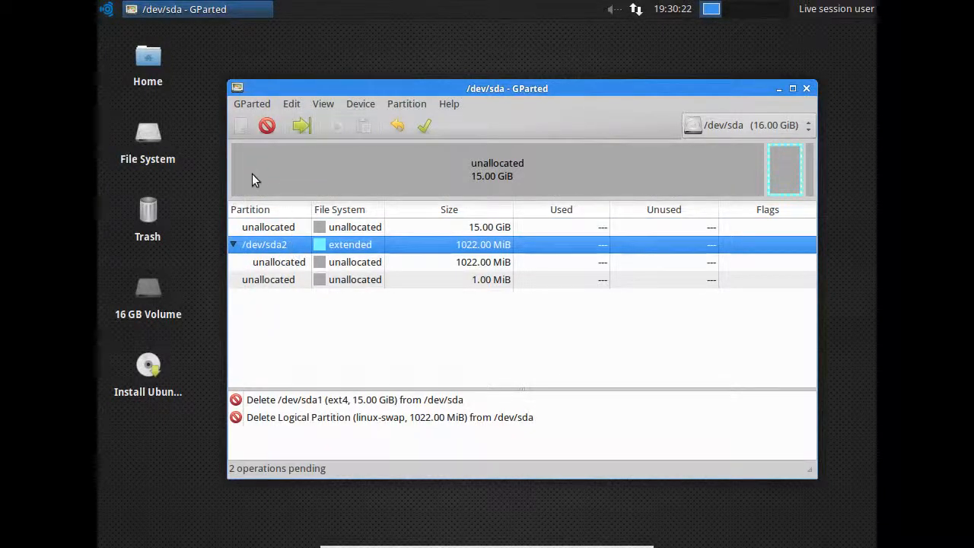
left_click(267, 128)
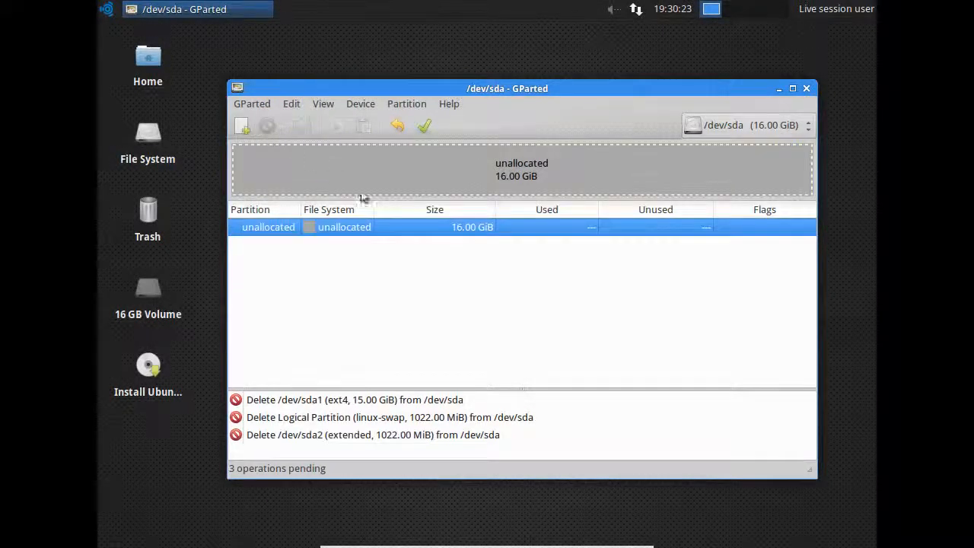
Step: Apply and confirm the pending deletions on /dev/sda, and close the progress dialog
left_click(424, 125)
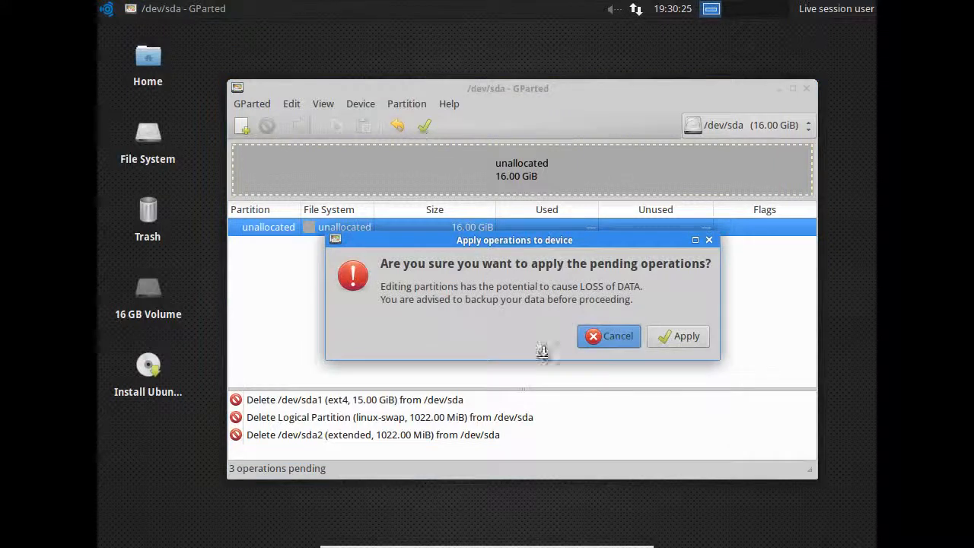
left_click(685, 337)
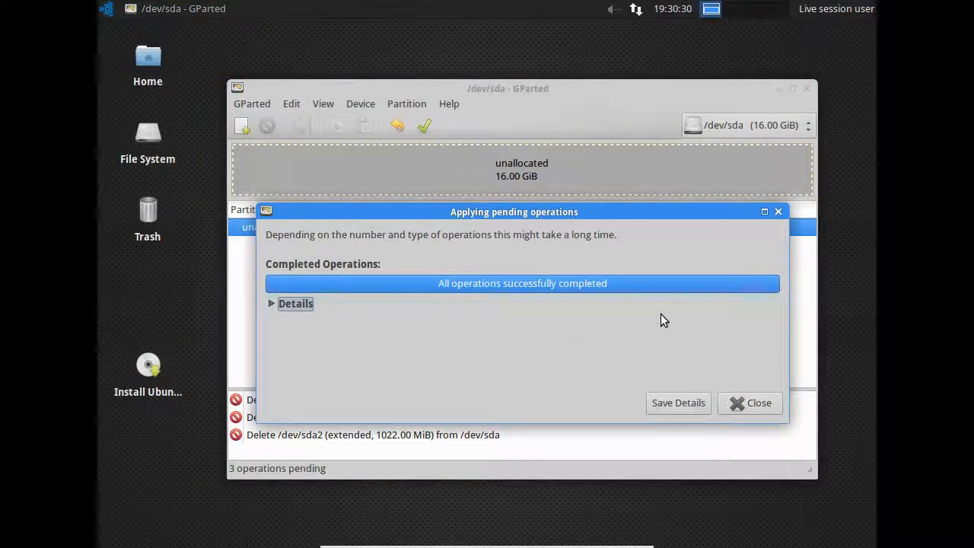
left_click(724, 403)
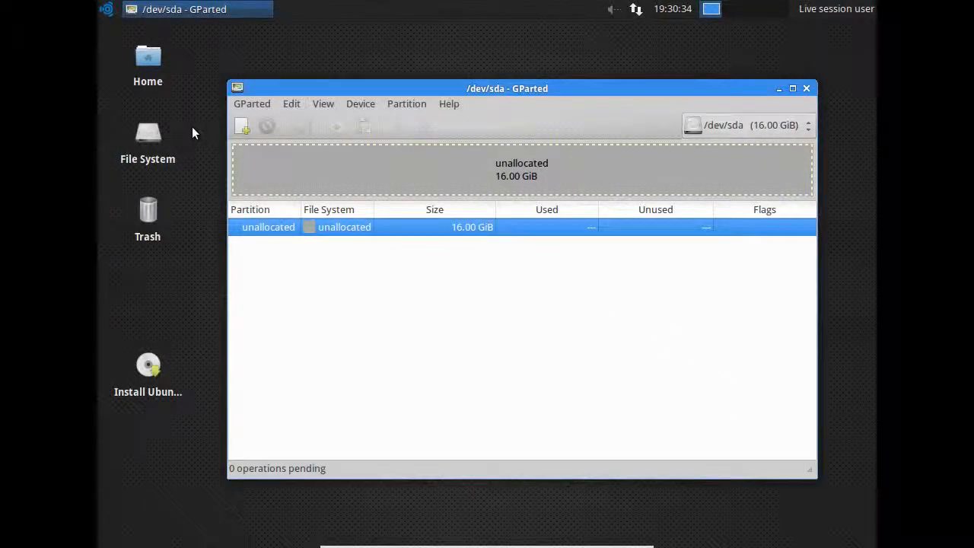
Step: Queue a new primary ext4 partition on the unallocated /dev/sda space, leaving 1000 MiB of free space following it
left_click(235, 122)
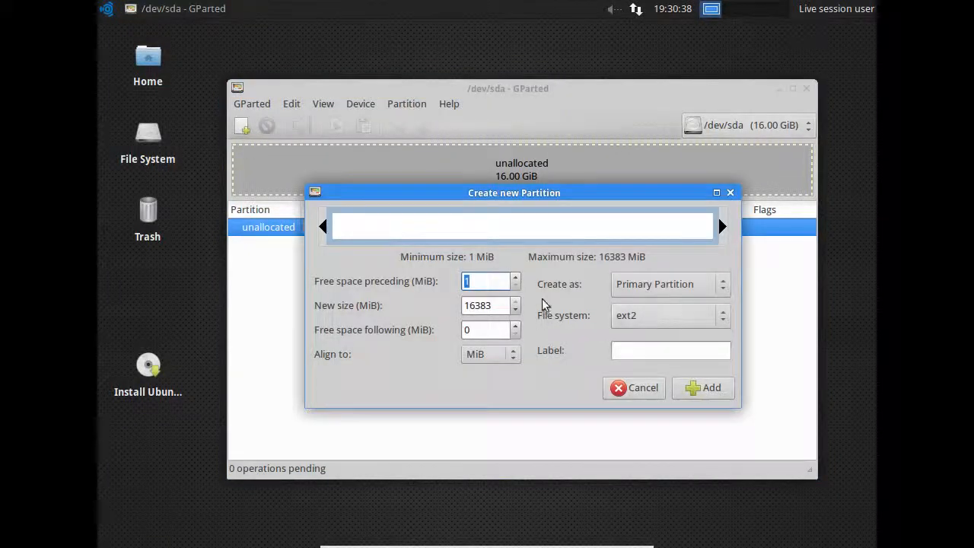
left_click(631, 318)
left_click(628, 361)
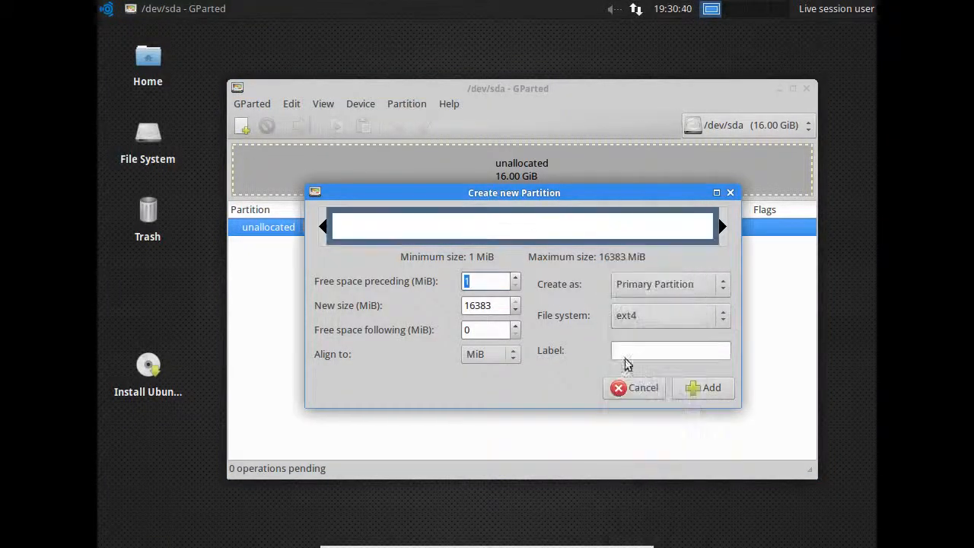
double_click(501, 305)
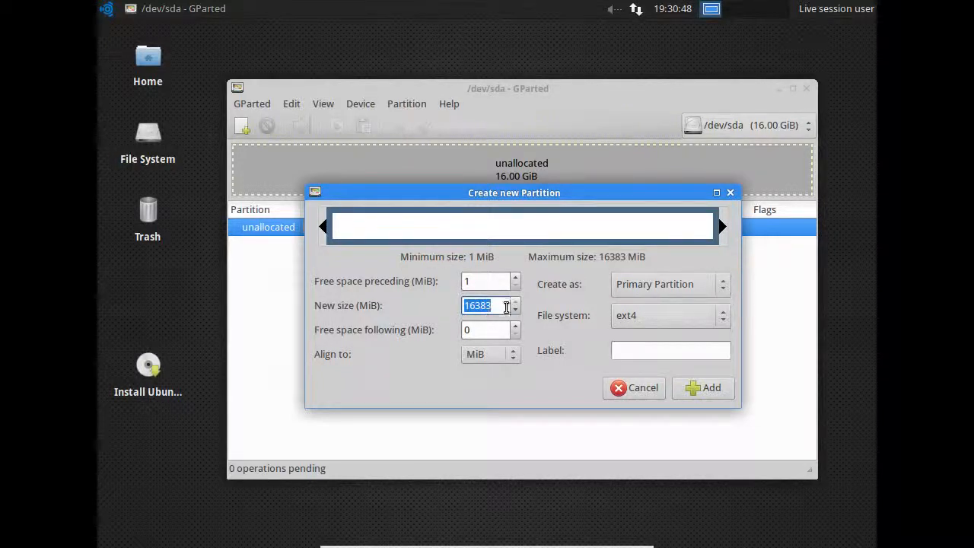
double_click(491, 280)
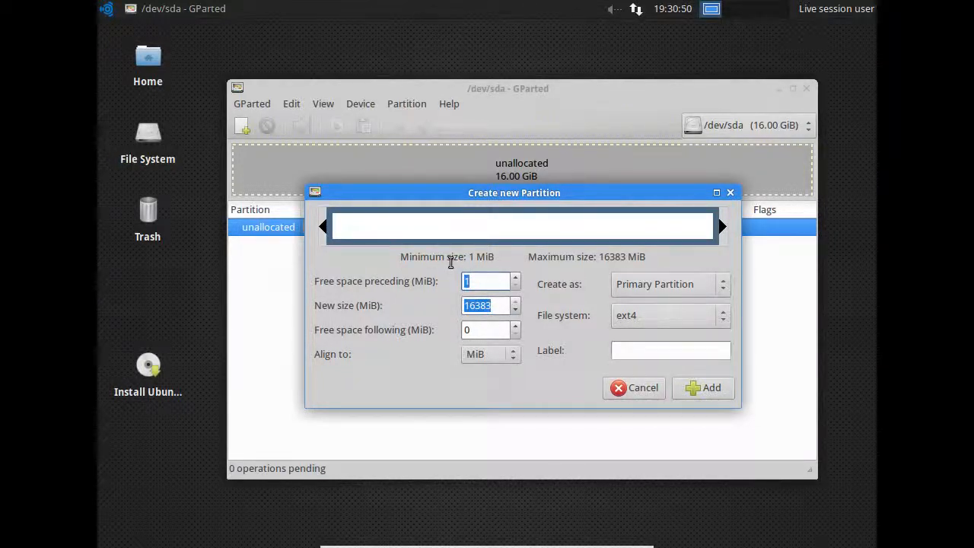
double_click(491, 330)
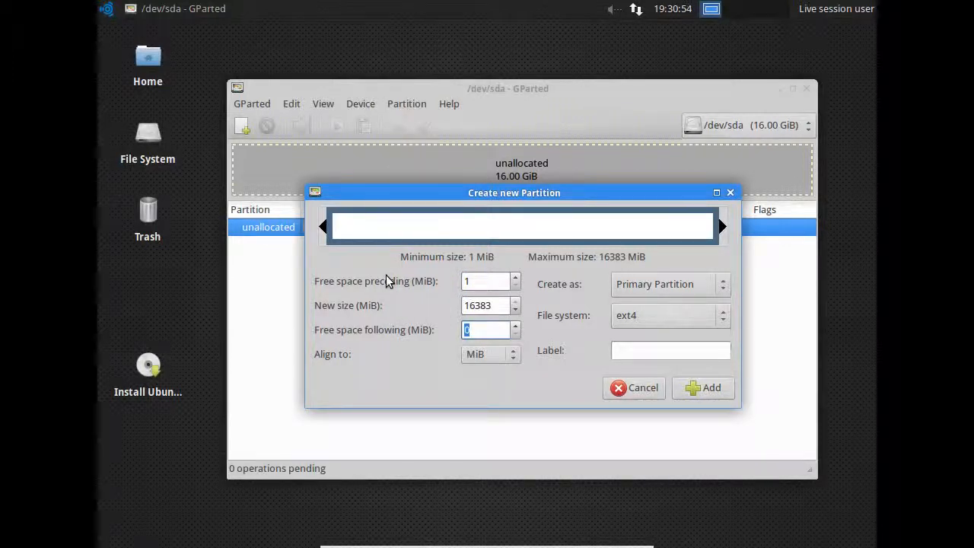
type("1000")
left_click(489, 309)
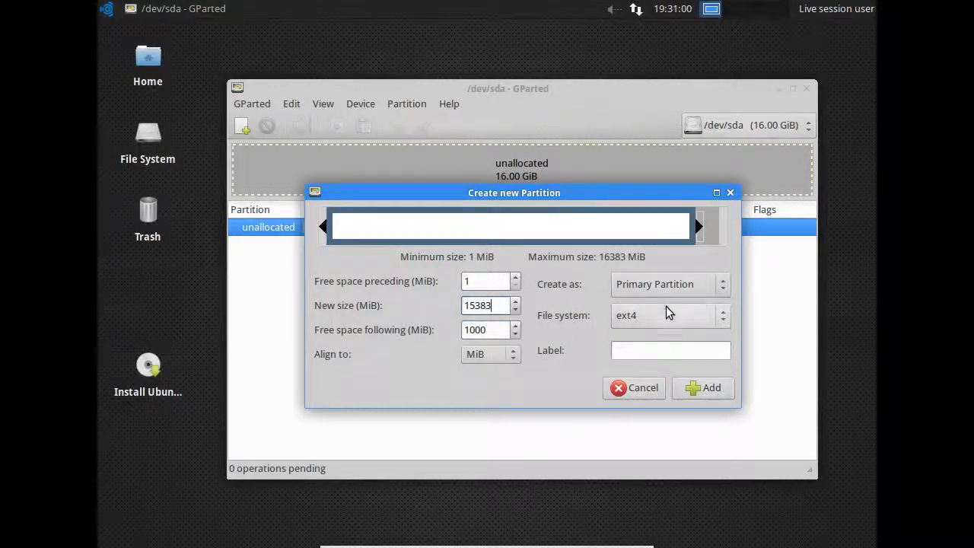
left_click(658, 323)
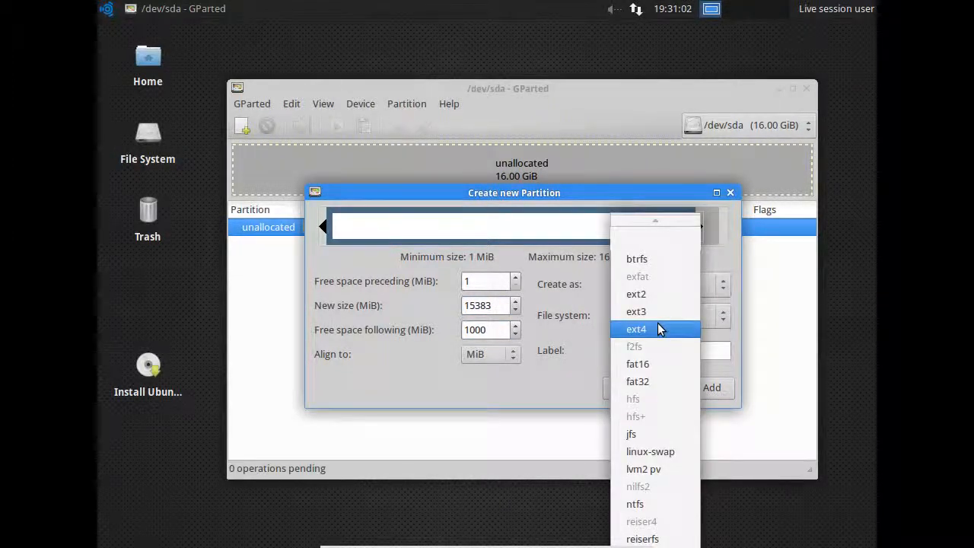
left_click(659, 329)
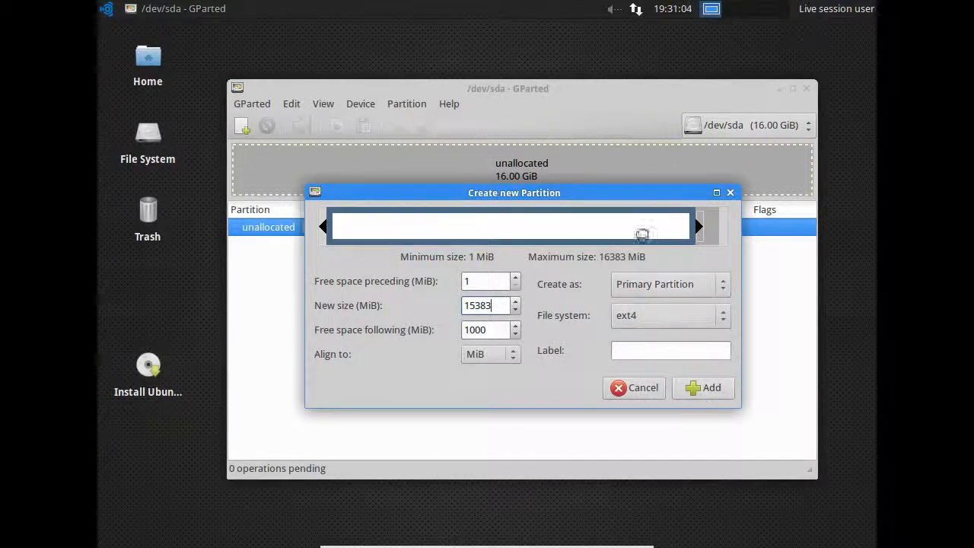
left_click(708, 388)
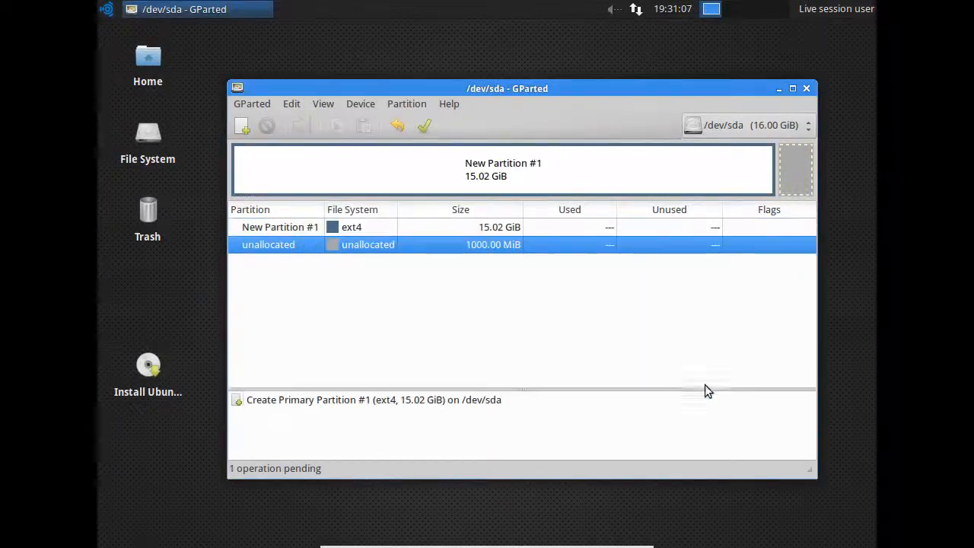
Step: Queue a primary linux-swap partition filling the 1000 MiB of unallocated space after the ext4 partition
left_click(395, 227)
right_click(395, 225)
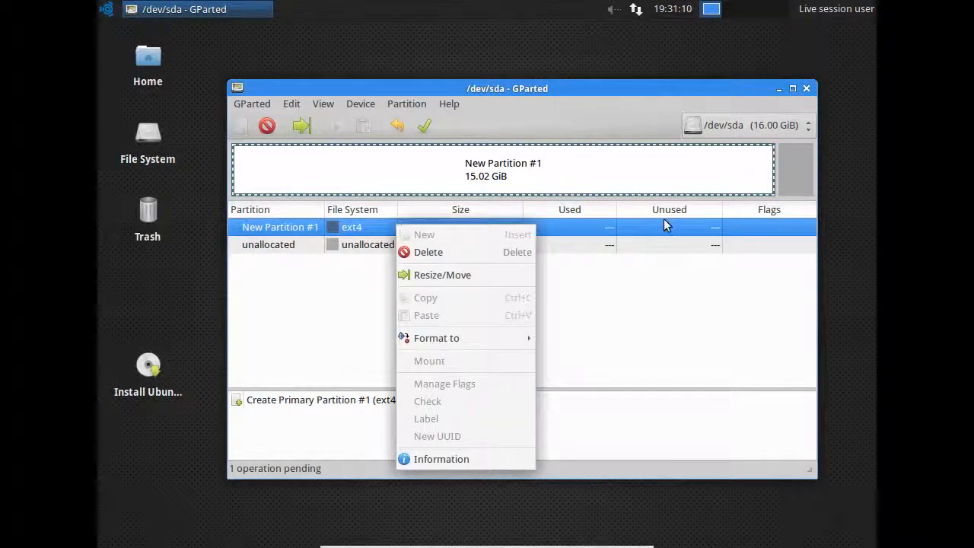
key("Escape")
left_click(335, 245)
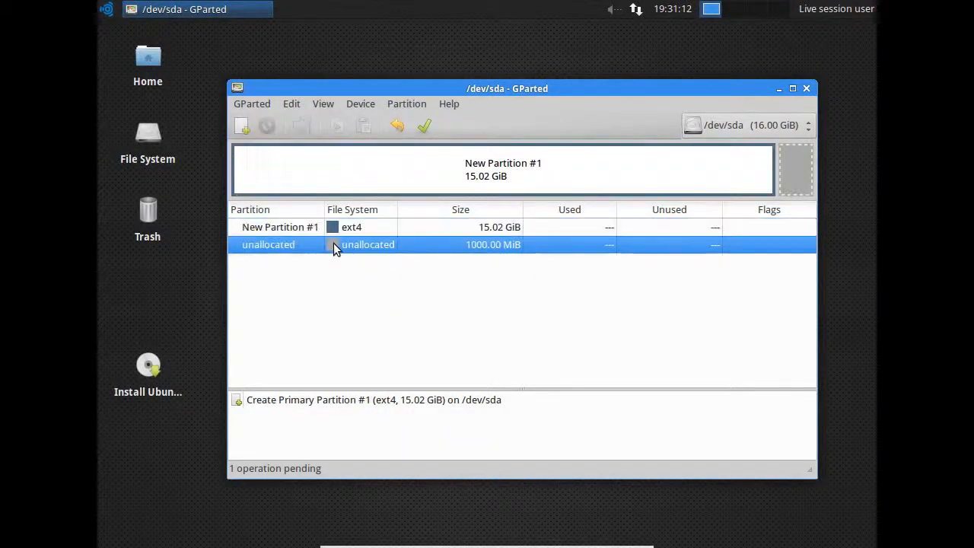
left_click(242, 125)
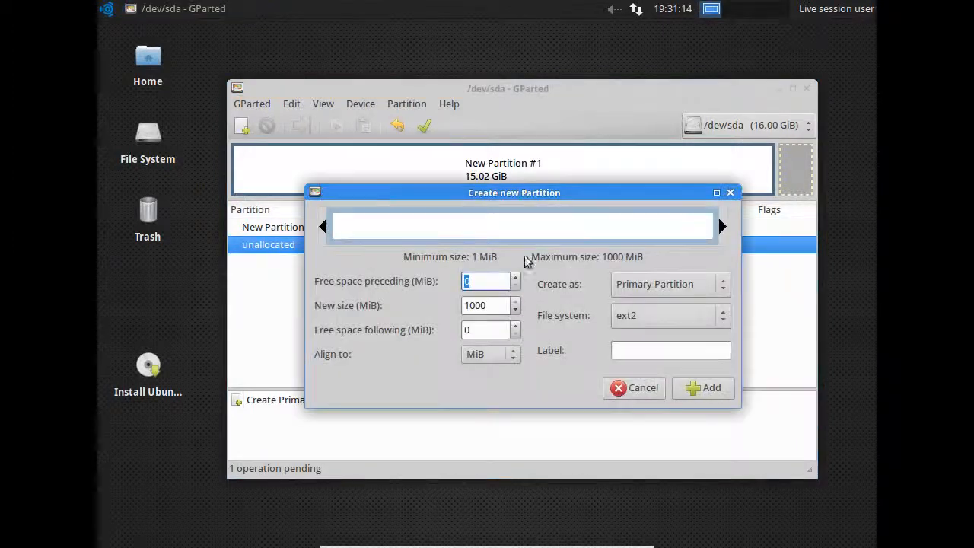
left_click(680, 320)
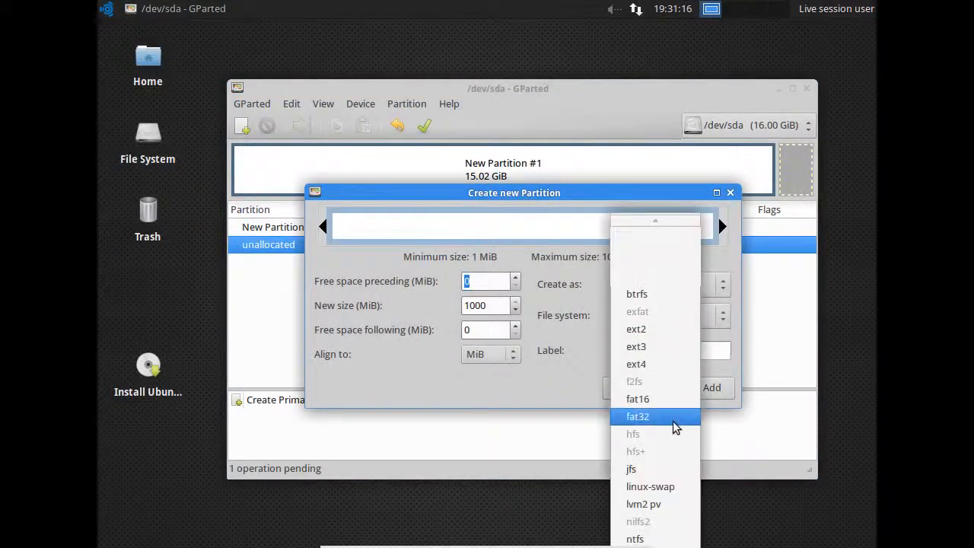
left_click(672, 487)
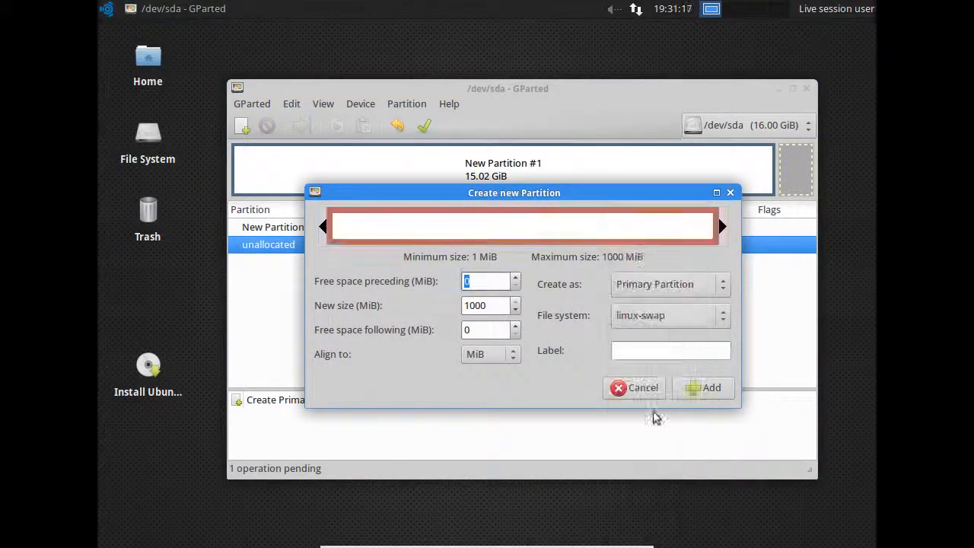
left_click(660, 292)
left_click(659, 285)
left_click(724, 392)
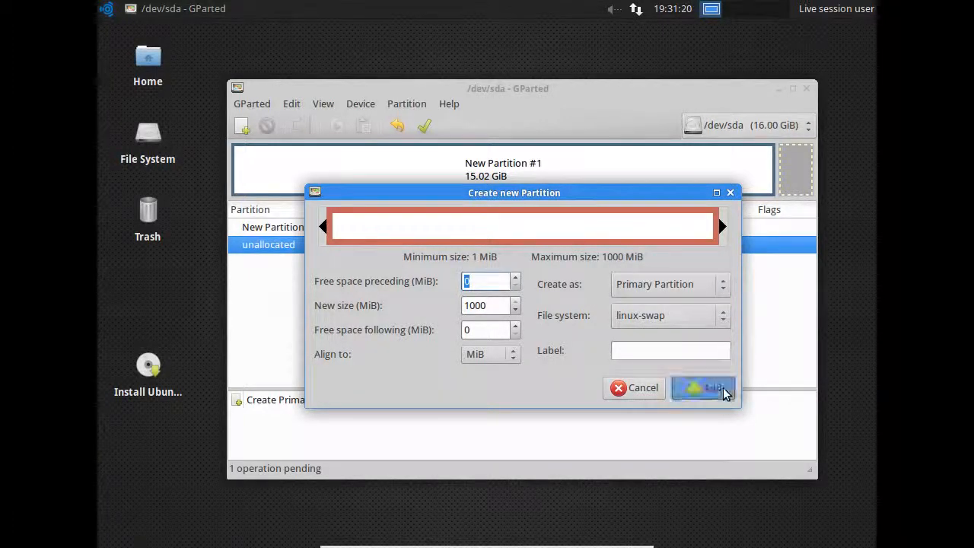
Step: Apply and confirm the two pending partition creations on /dev/sda, and close the progress dialog
right_click(578, 225)
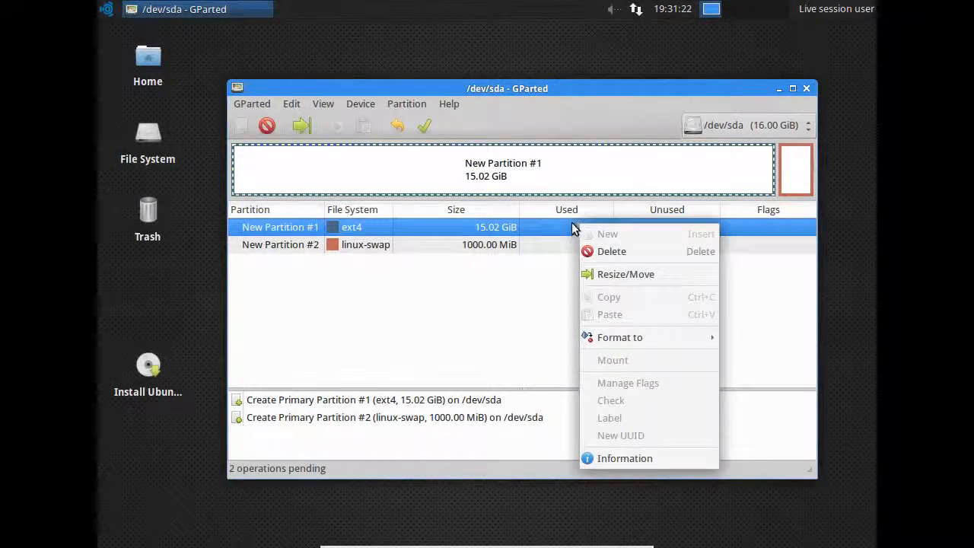
left_click(413, 157)
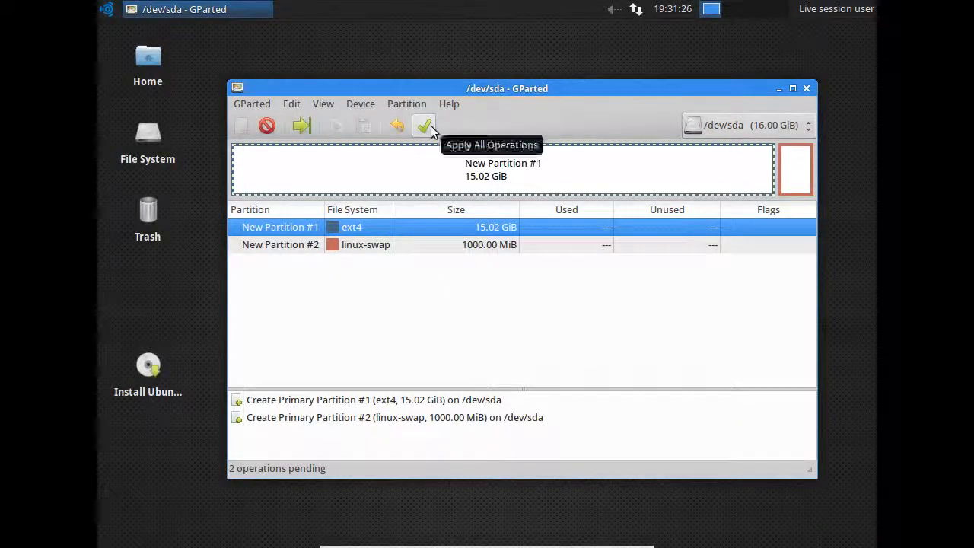
left_click(428, 128)
left_click(699, 334)
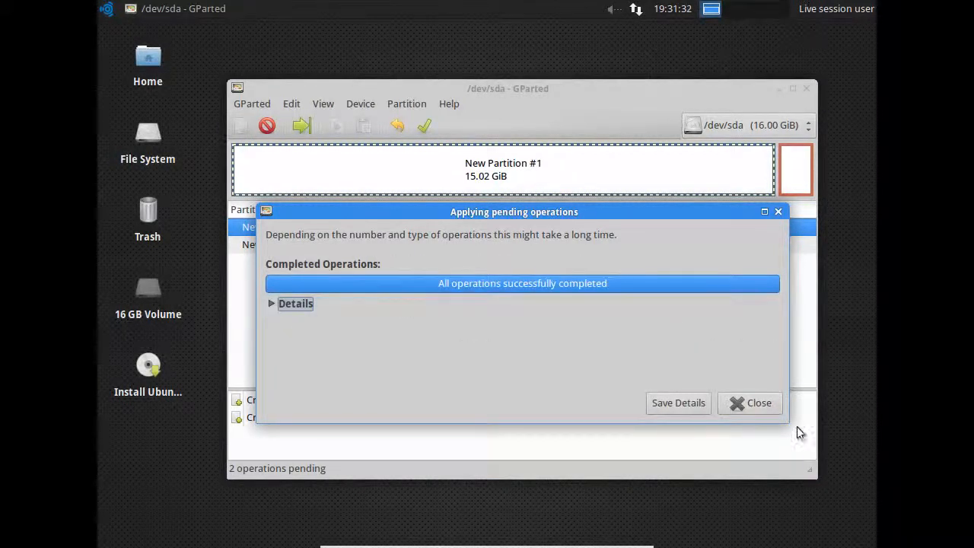
left_click(760, 407)
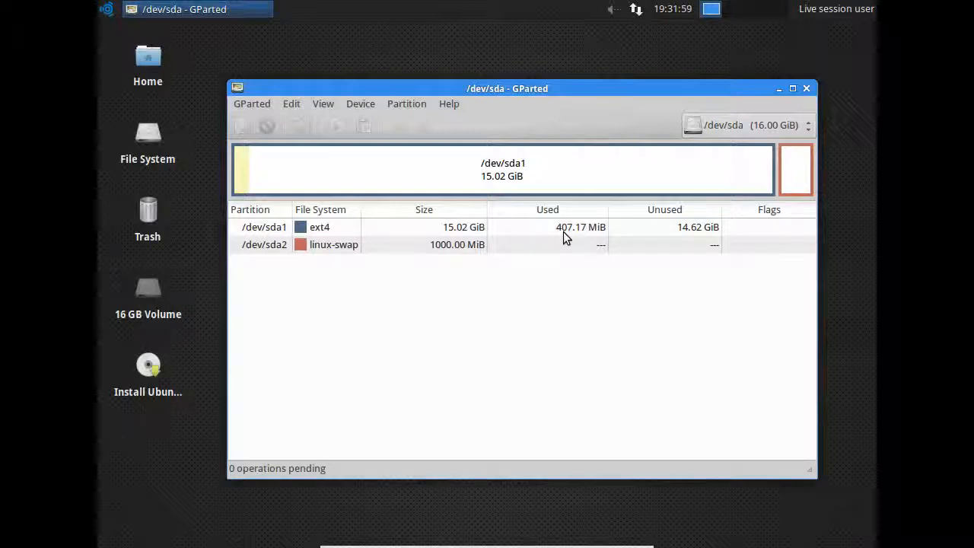
Step: Queue the partition label "/" for the ext4 partition /dev/sda1
left_click(317, 227)
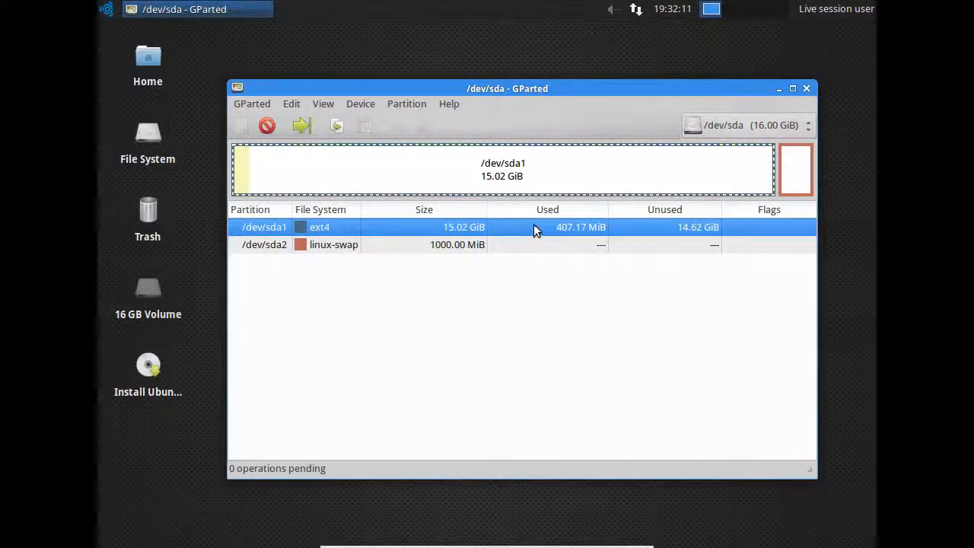
right_click(778, 226)
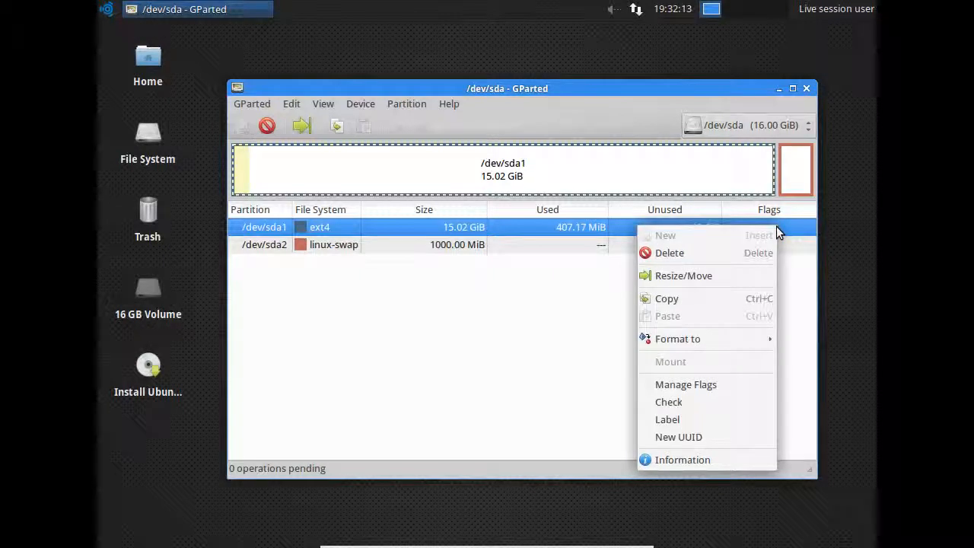
left_click(708, 420)
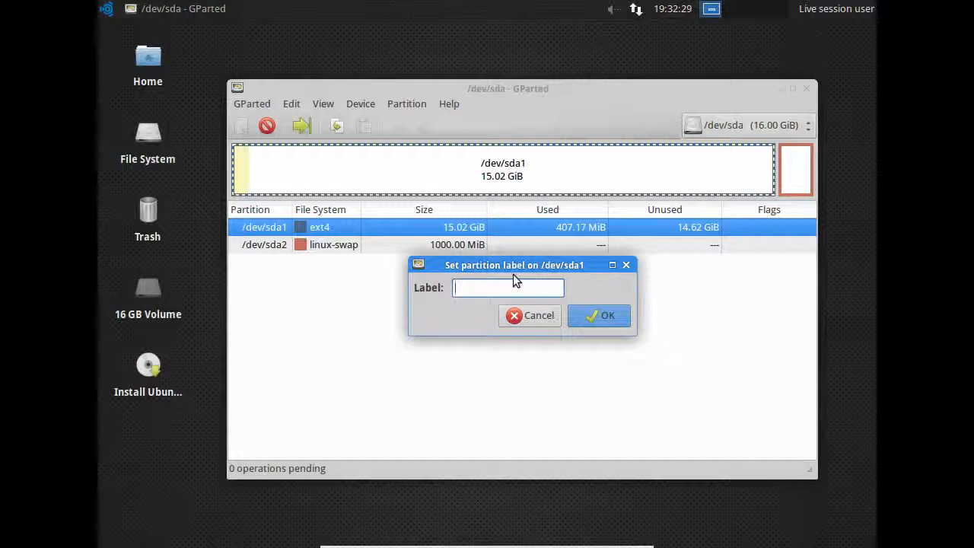
left_click_drag(444, 265, 470, 265)
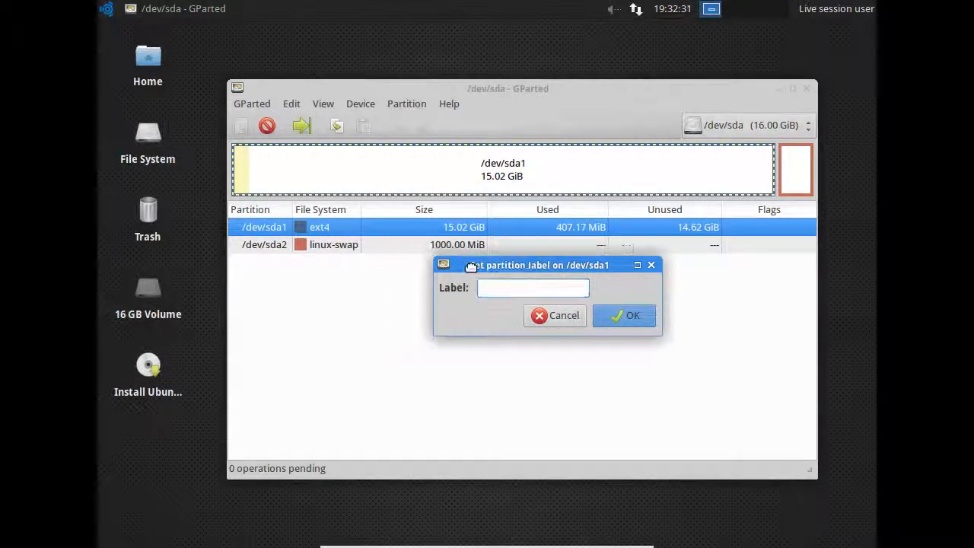
type("/")
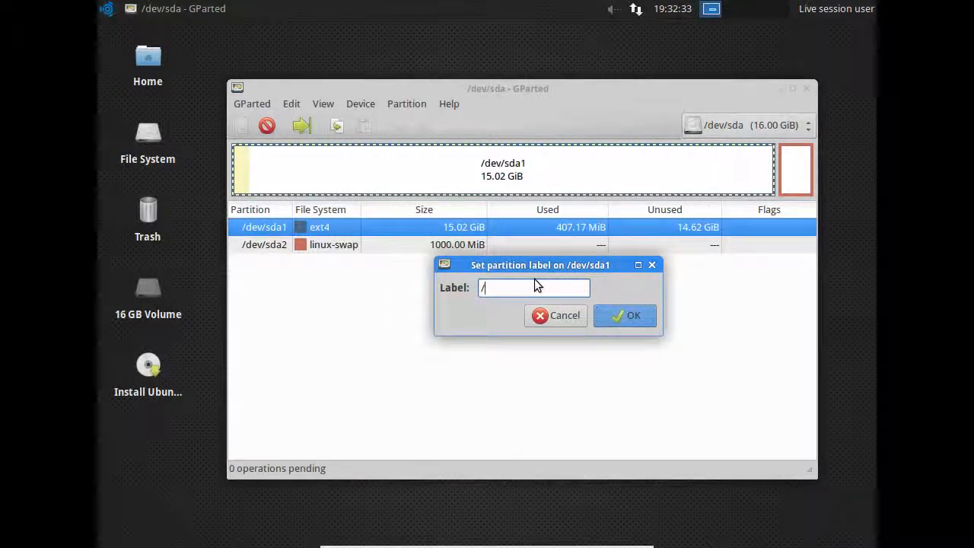
left_click(607, 321)
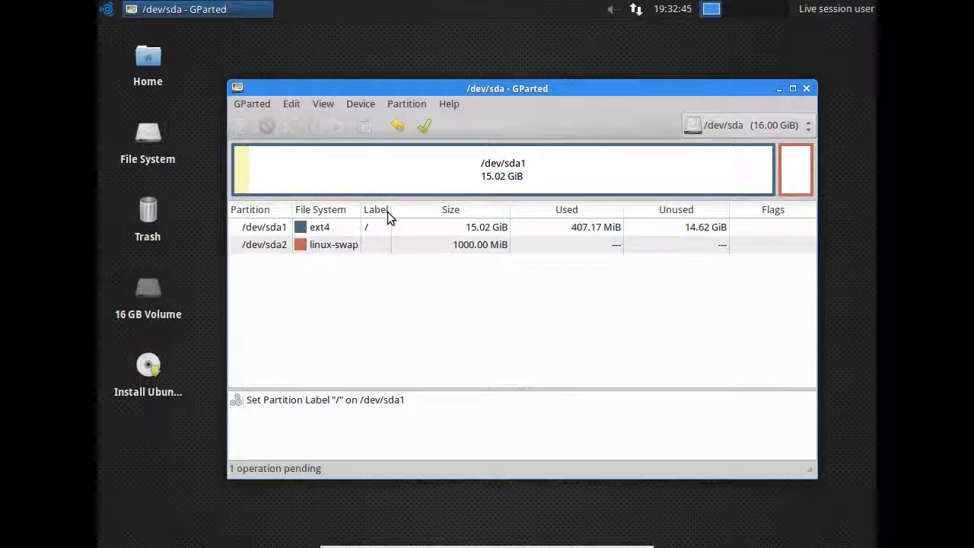
Step: Queue the deletion of the ext4 partition /dev/sda1 and the linux-swap partition /dev/sda2
left_click(264, 244)
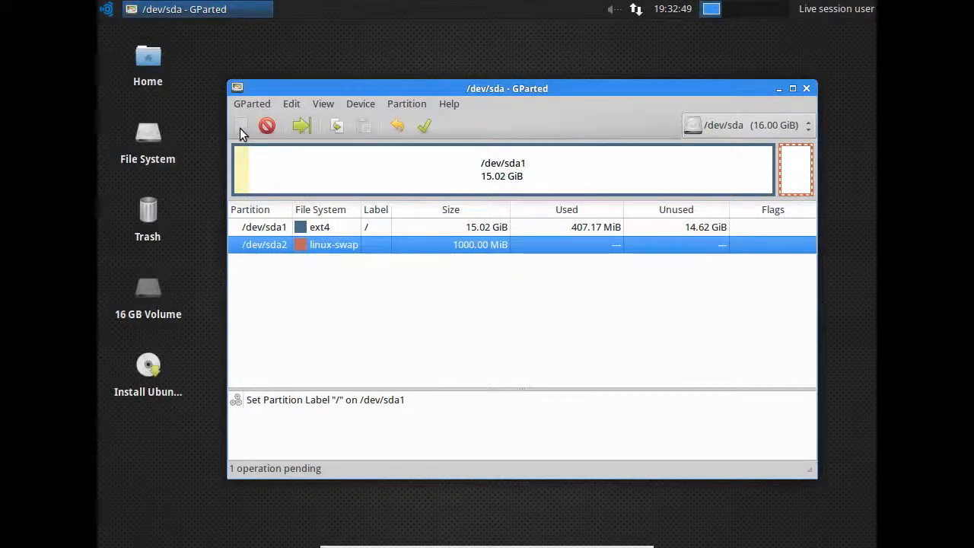
left_click(279, 228)
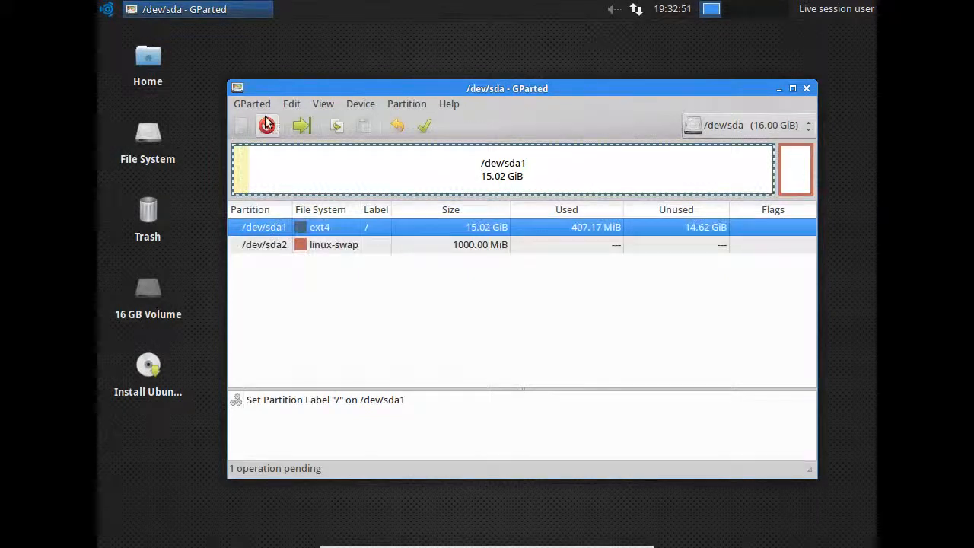
left_click(267, 125)
left_click(304, 246)
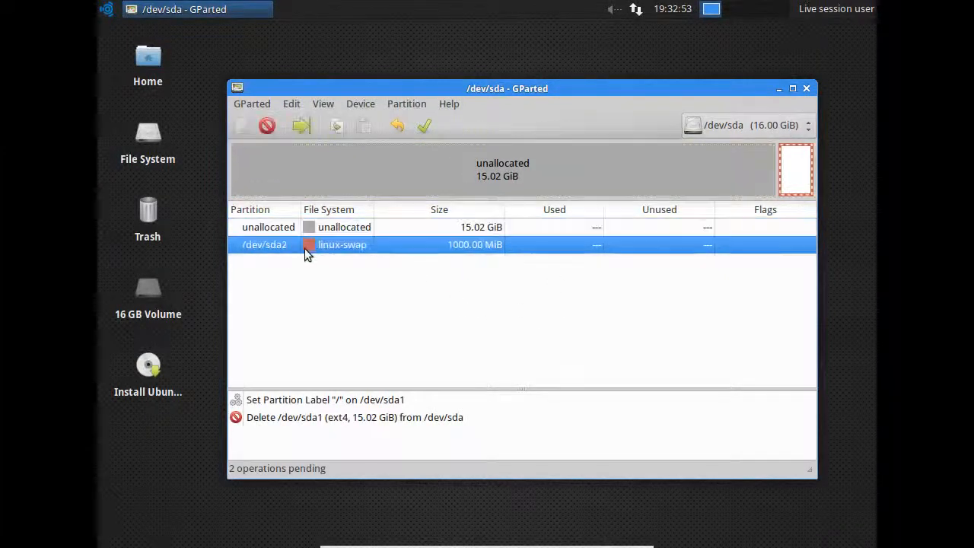
left_click(267, 125)
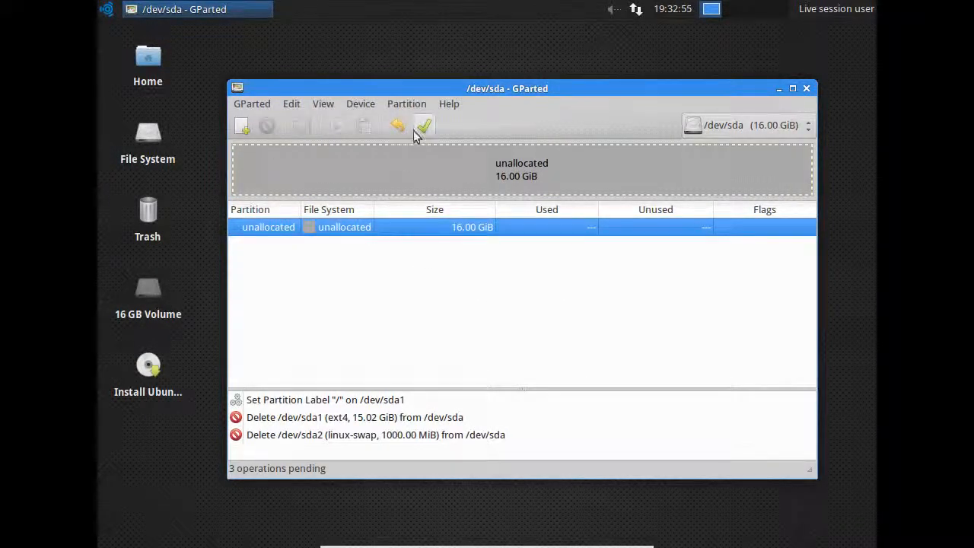
Step: Queue a new 10000 MiB primary ext4 partition at the start of the unallocated /dev/sda space
left_click(237, 124)
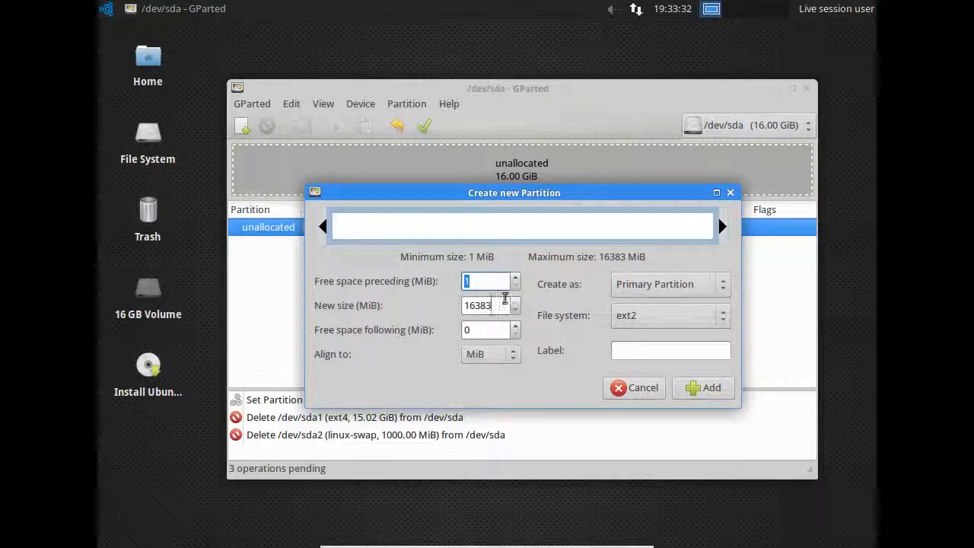
key("Tab")
type("10")
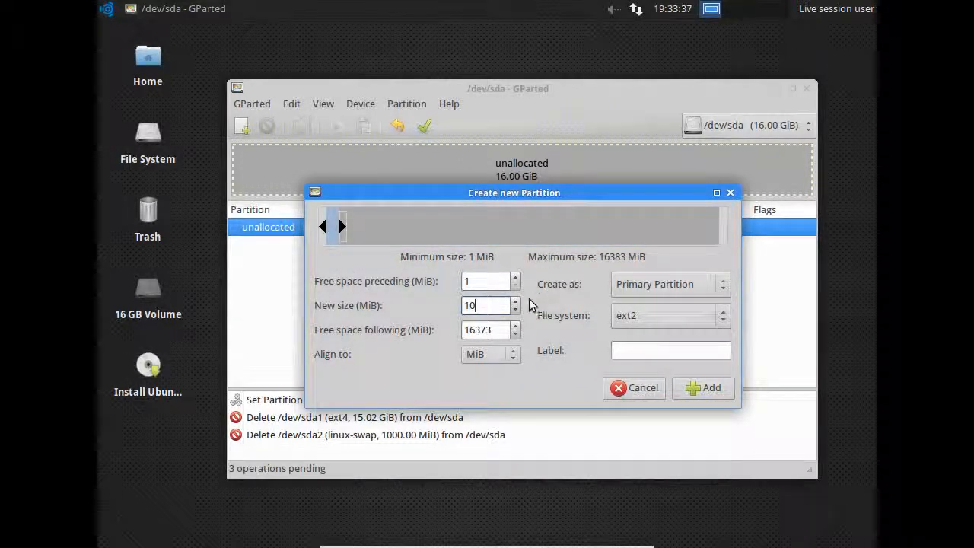
type("000")
left_click(692, 323)
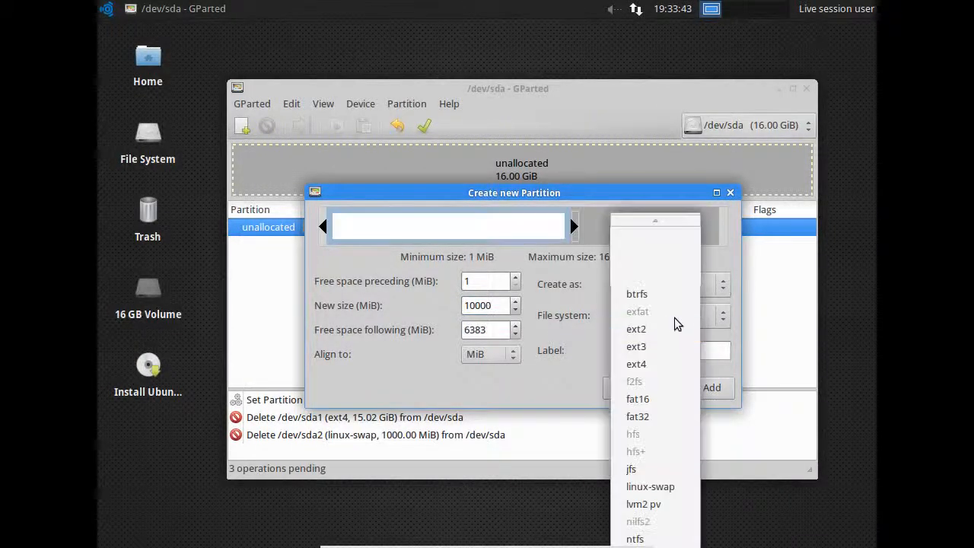
left_click(663, 368)
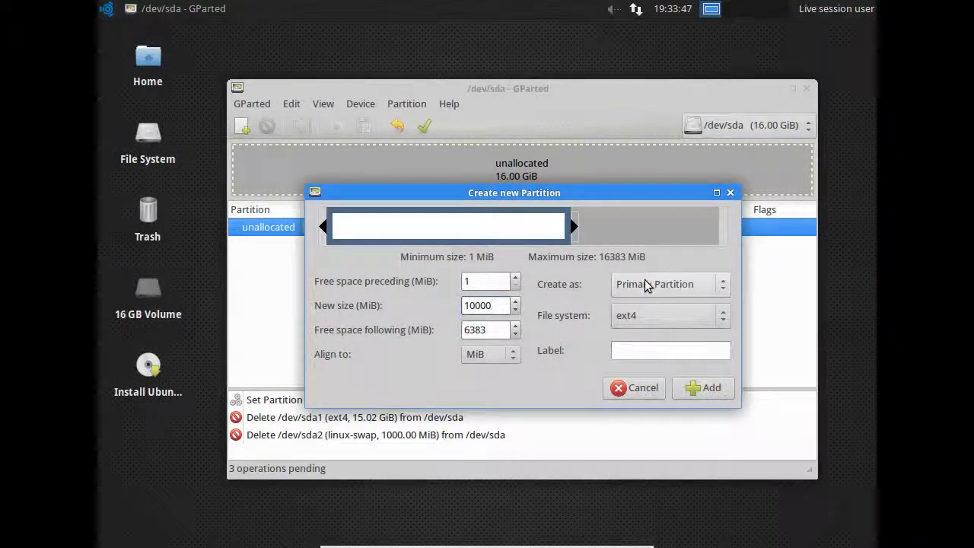
left_click(697, 389)
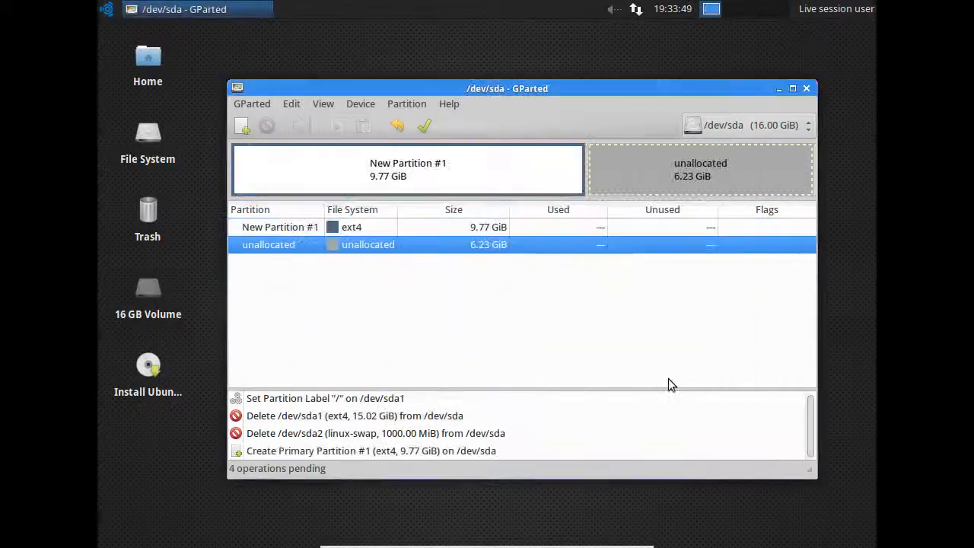
Step: Queue a 5000 MiB primary ext4 partition labelled "/home" in the unallocated space after the first new partition
left_click(244, 123)
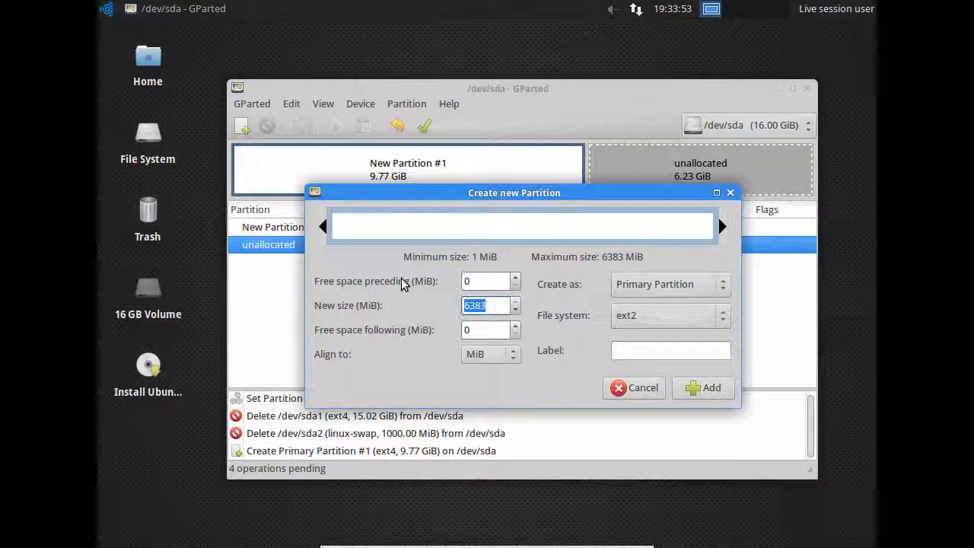
type("5000")
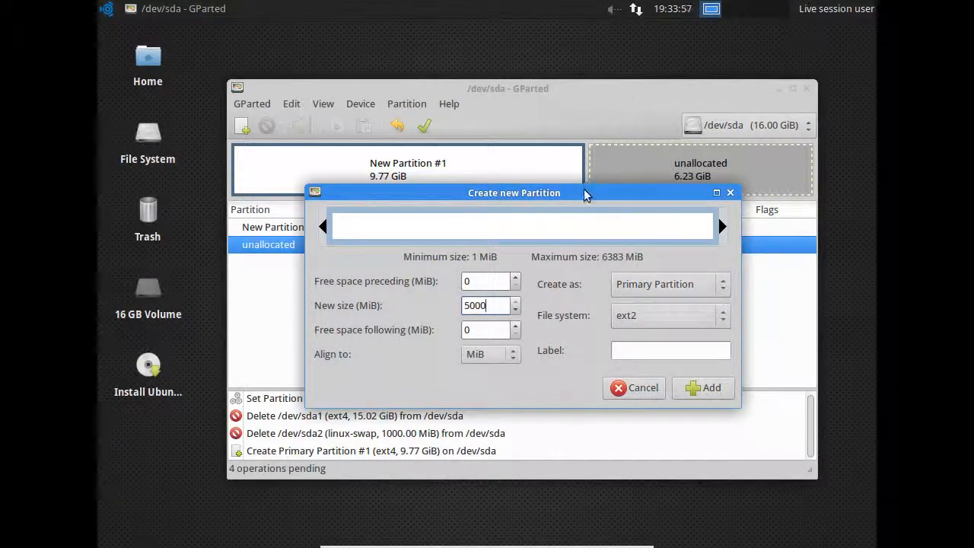
left_click_drag(586, 195, 560, 138)
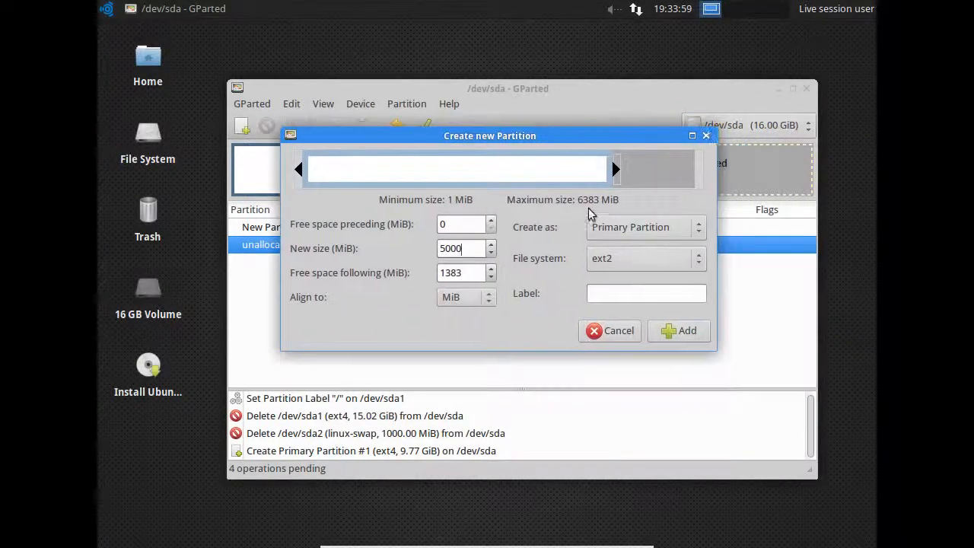
left_click(626, 261)
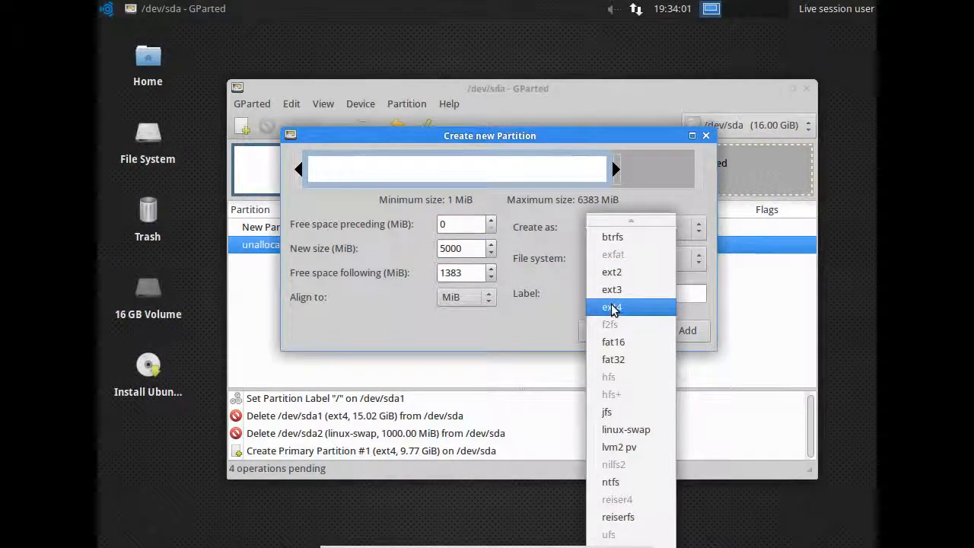
left_click(613, 307)
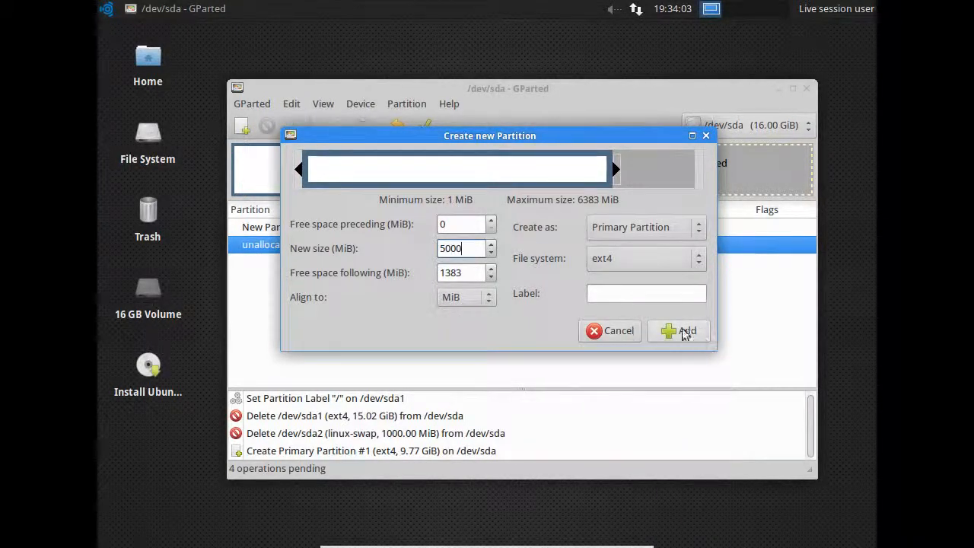
left_click(649, 296)
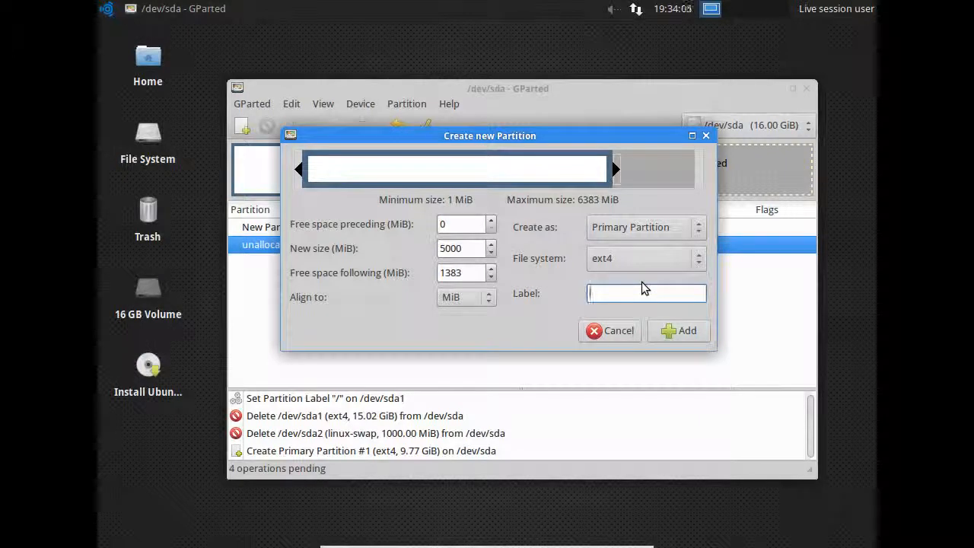
type("/")
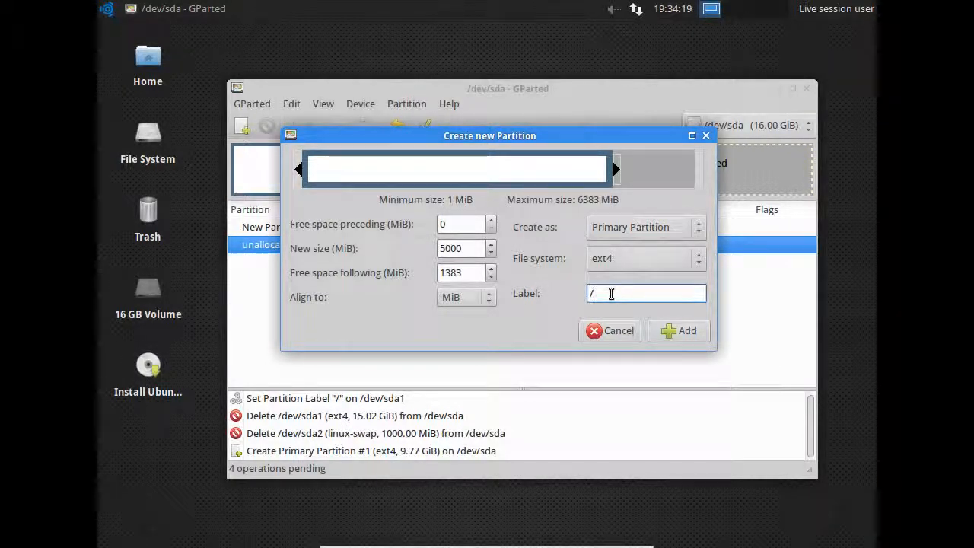
type("ho")
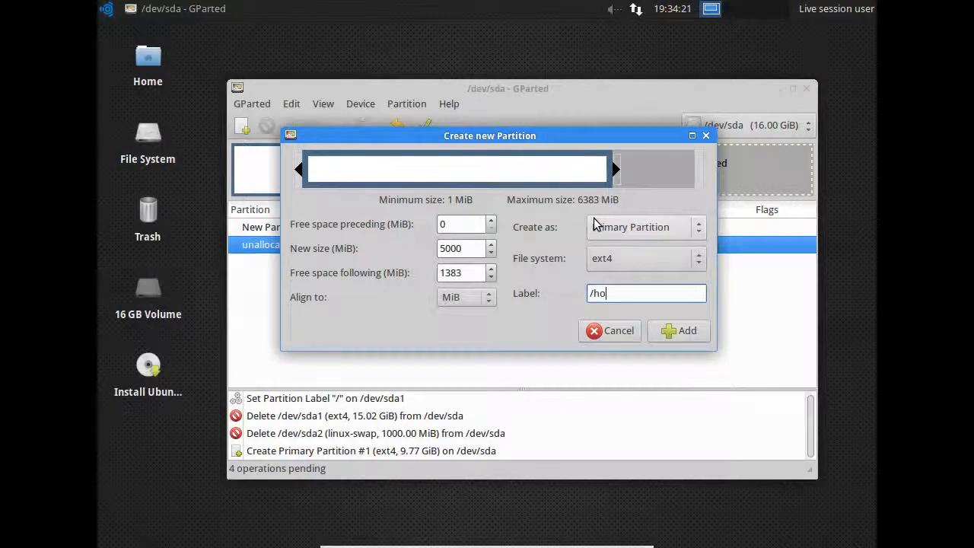
type("me")
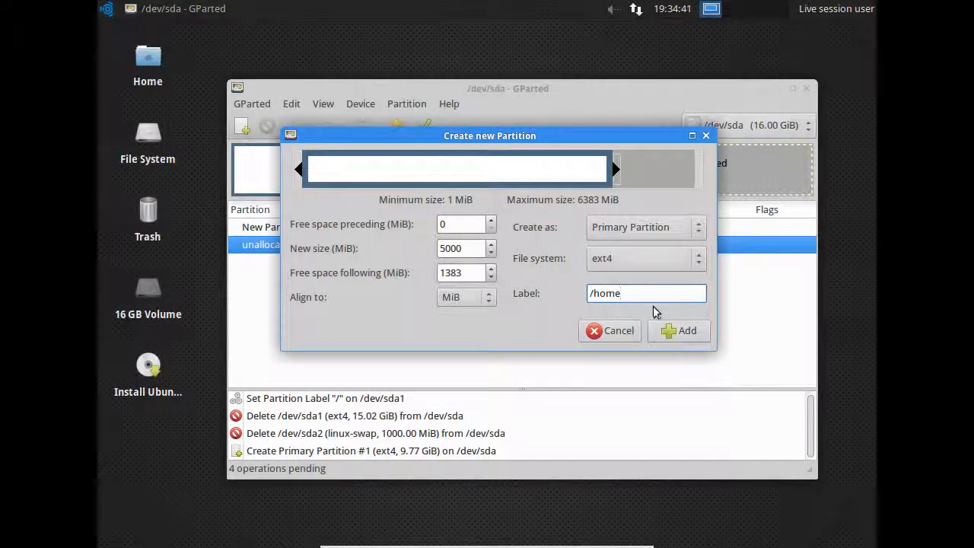
left_click(684, 336)
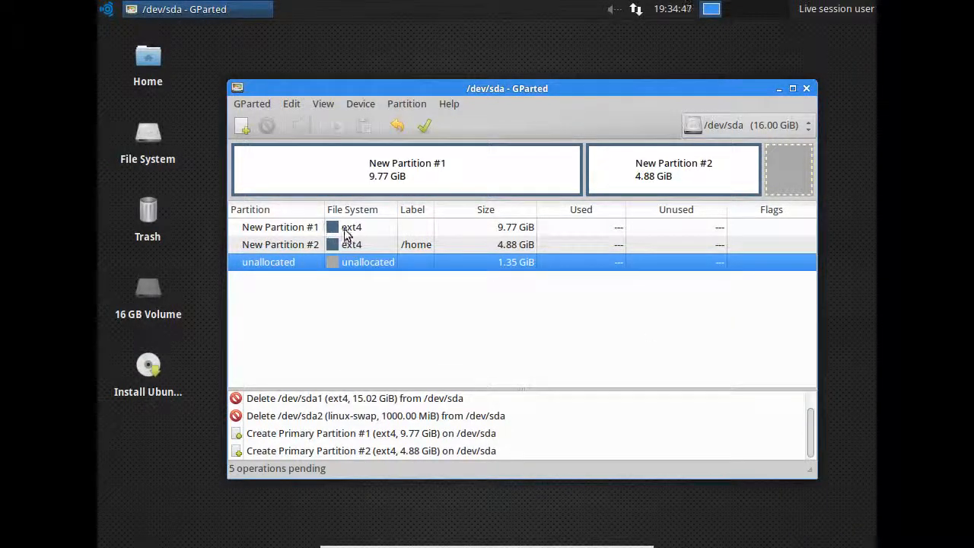
Step: Remove the queued unlabelled 9.77 GiB ext4 partition at the start of the disk
right_click(407, 228)
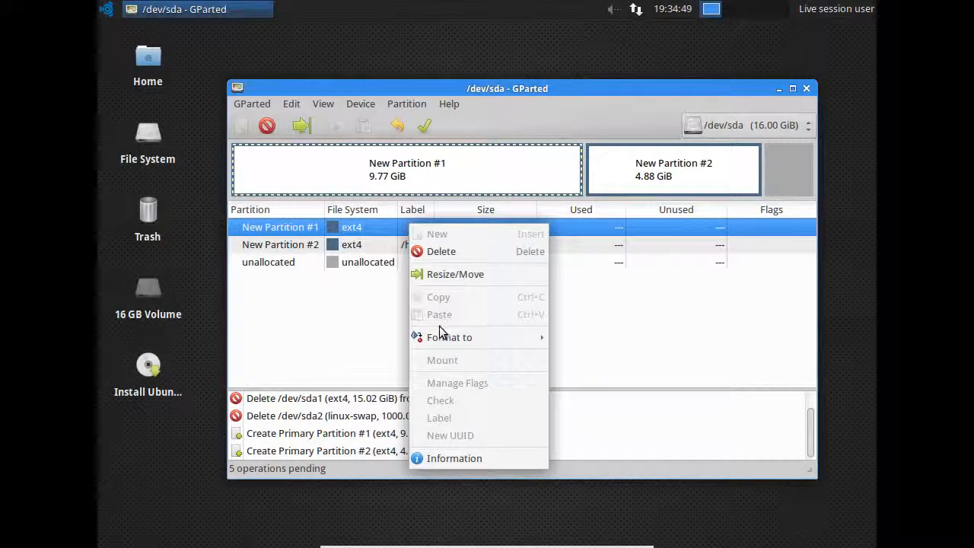
mouse_move(436, 340)
left_click(353, 332)
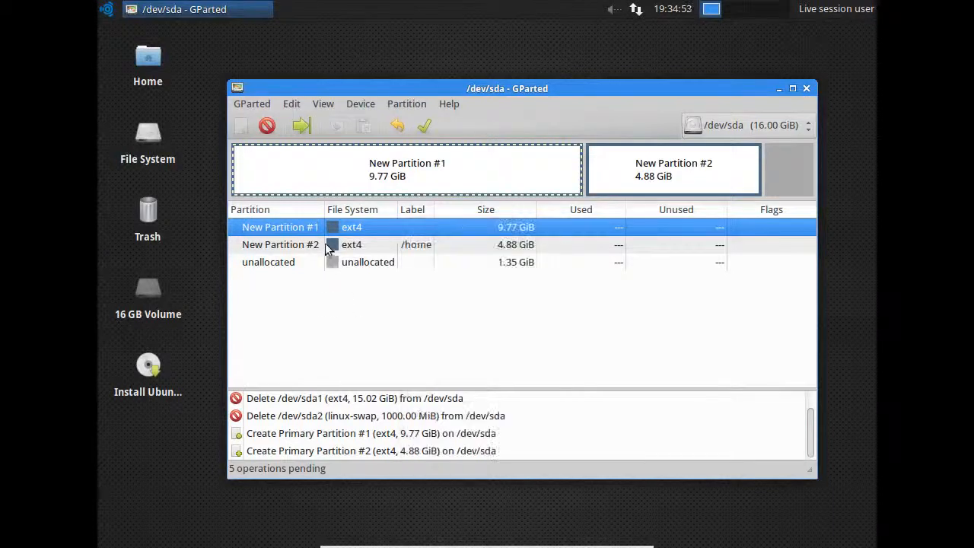
right_click(411, 229)
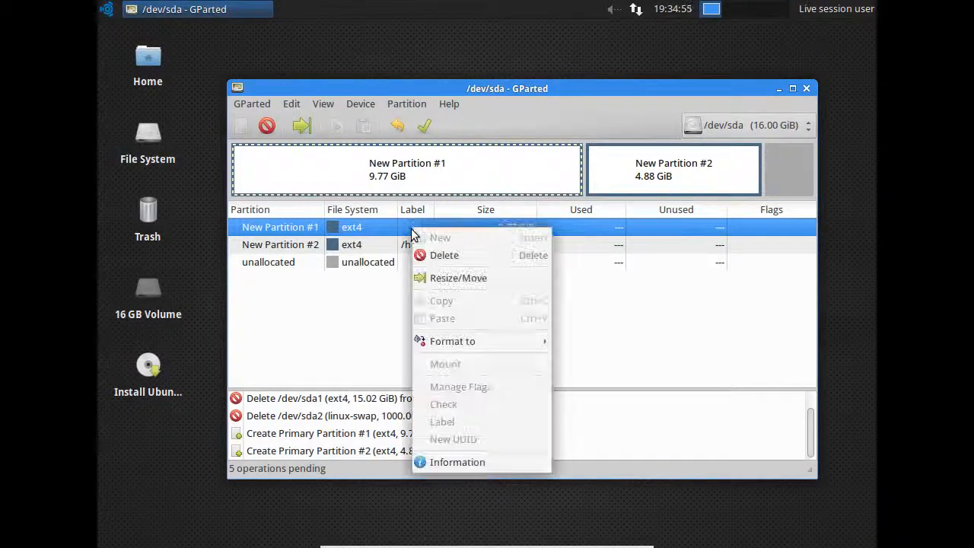
left_click(434, 255)
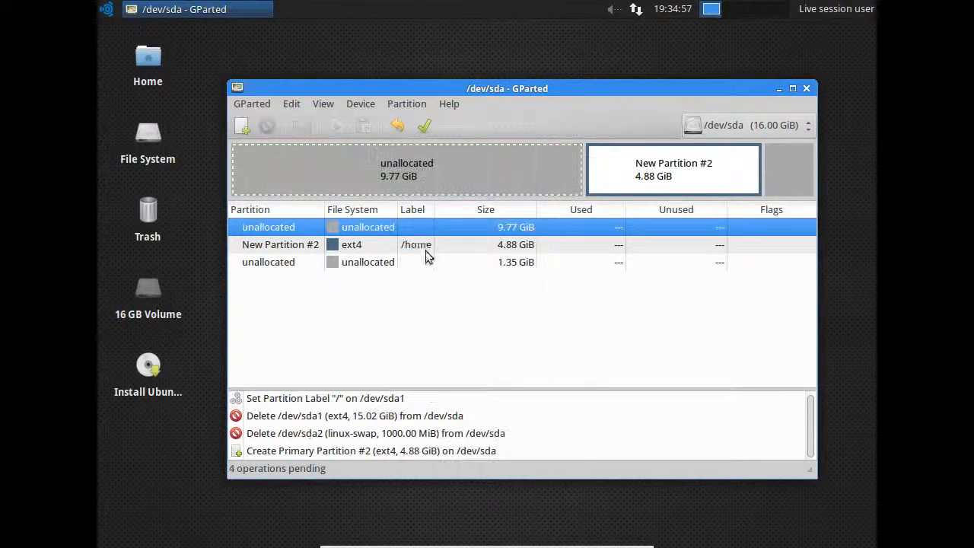
Step: Queue a 10000 MiB primary ext2 partition labelled "/" in the unallocated space at the start of the disk
left_click(241, 126)
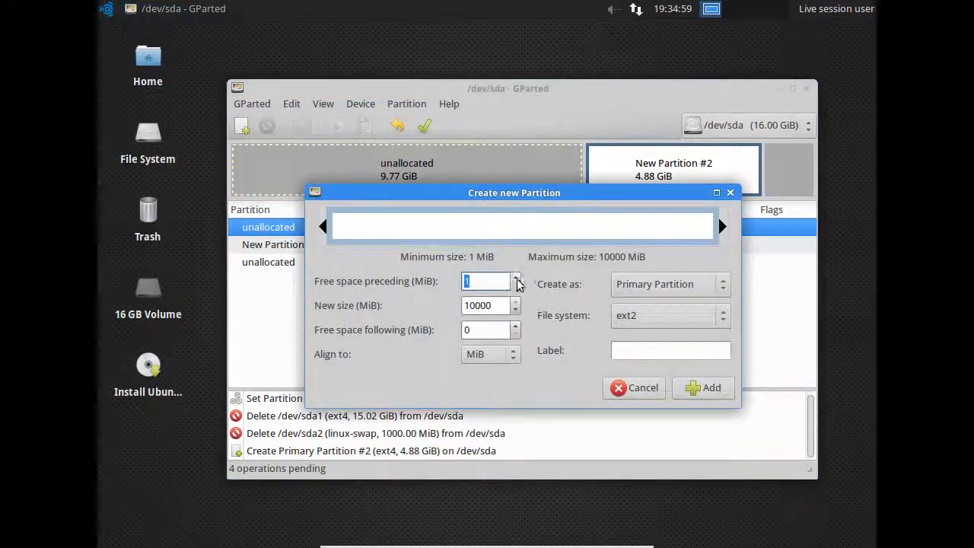
left_click(687, 351)
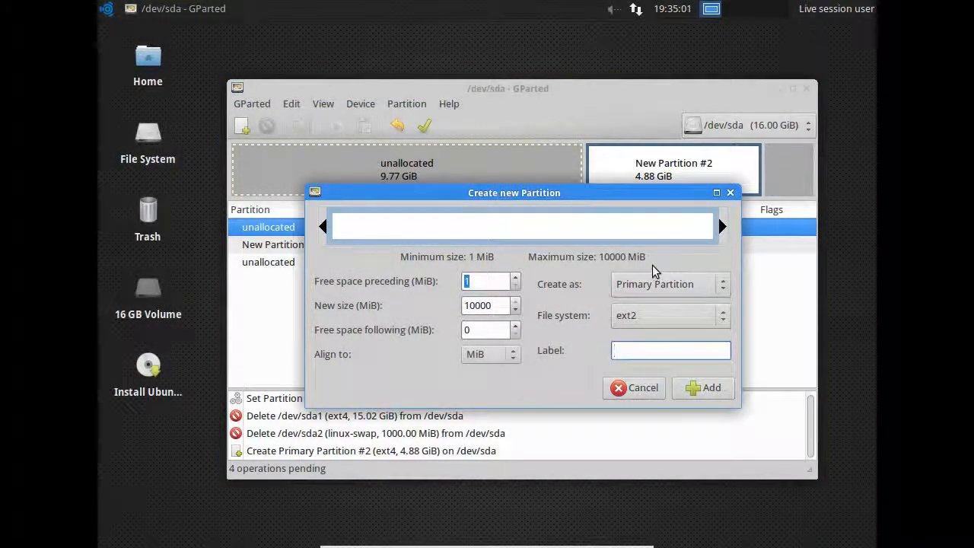
type("/")
left_click(698, 387)
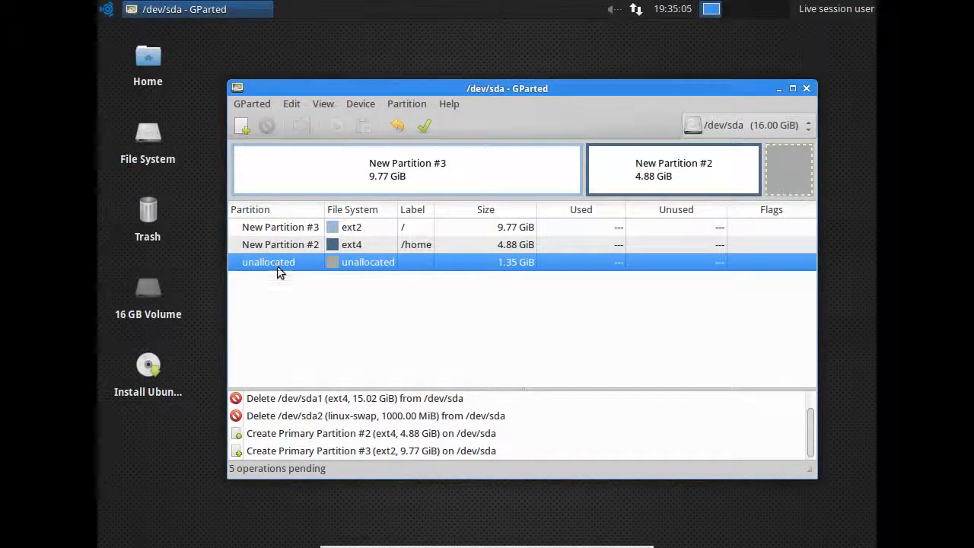
Step: Queue a 1383 MiB primary linux-swap partition labelled "swap" in the remaining unallocated space at the end of the disk
left_click(236, 125)
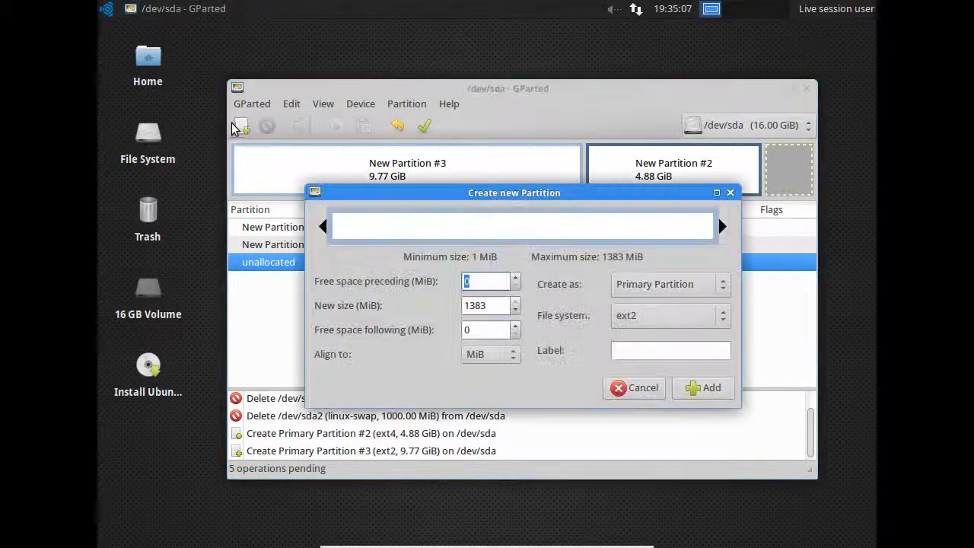
left_click(691, 321)
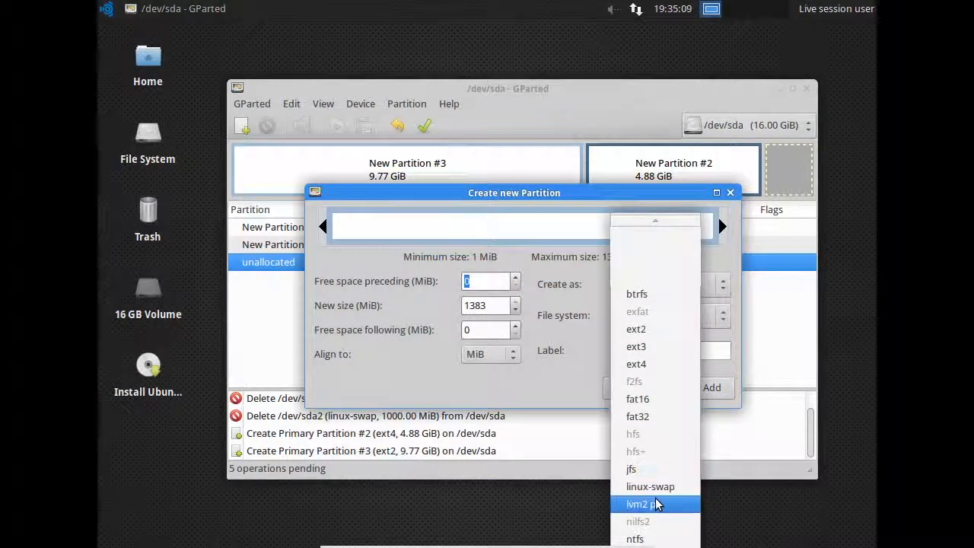
left_click(653, 487)
left_click(637, 351)
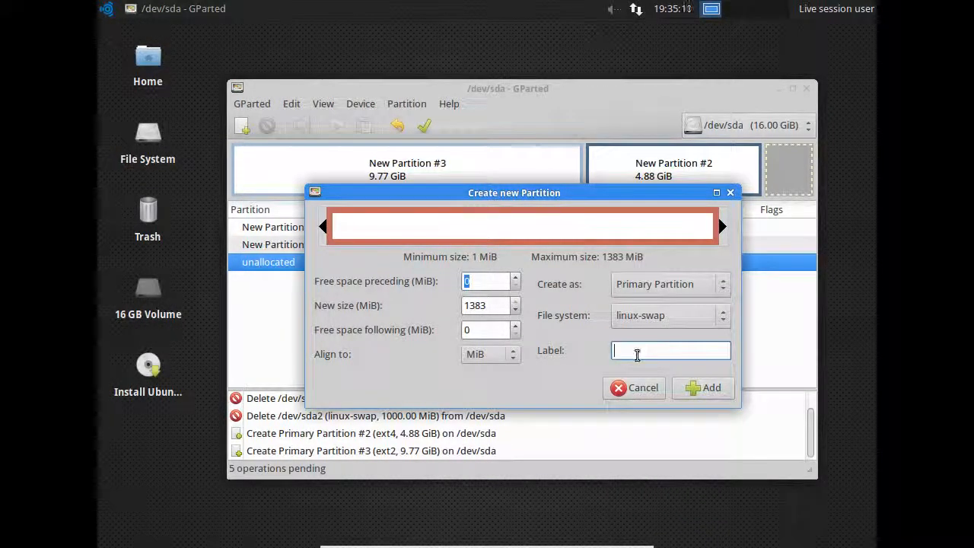
type("swap")
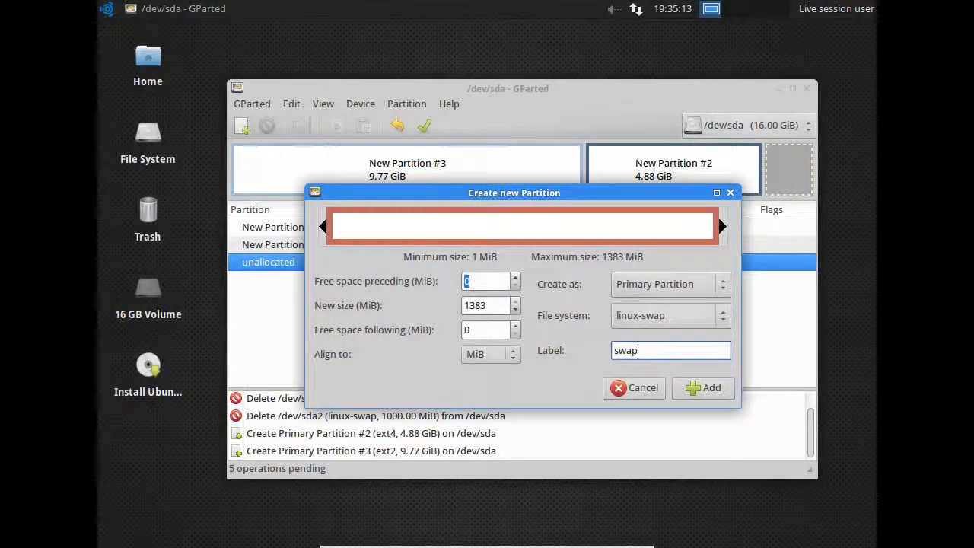
left_click(697, 390)
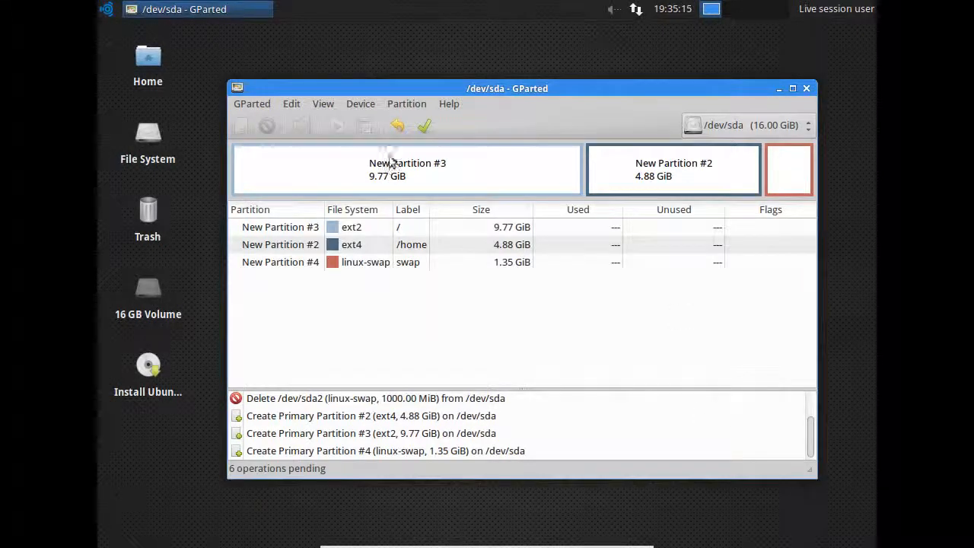
Step: Apply and confirm all pending operations on /dev/sda, and close the progress dialog
left_click(428, 126)
left_click(660, 338)
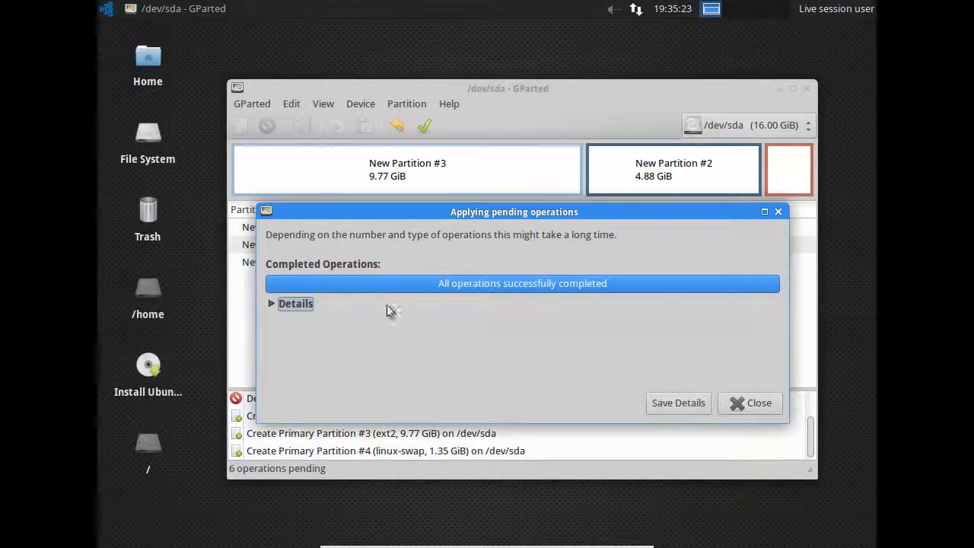
left_click(753, 403)
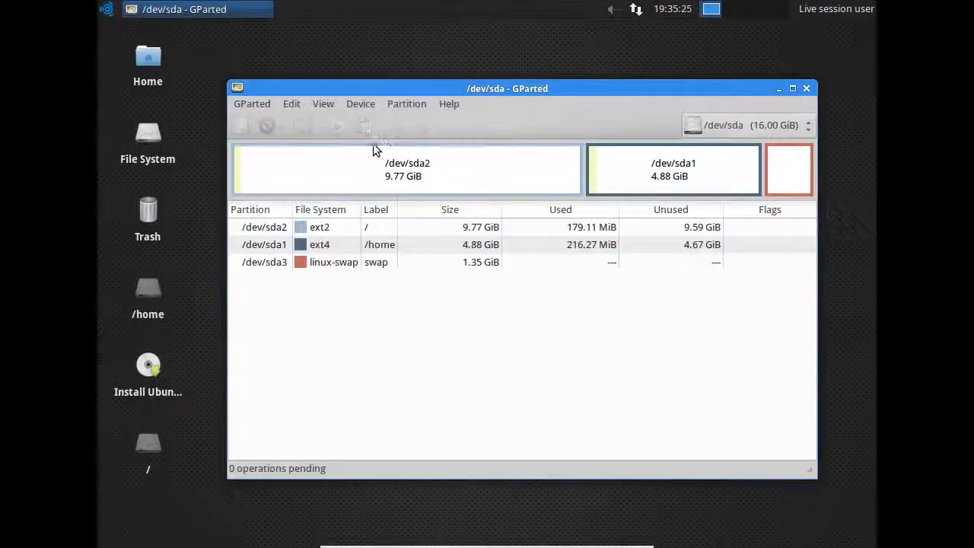
Step: Queue the deletion of the ext2 partition /dev/sda2 and a 10000 MiB primary ext4 partition in its place
right_click(319, 227)
left_click(335, 253)
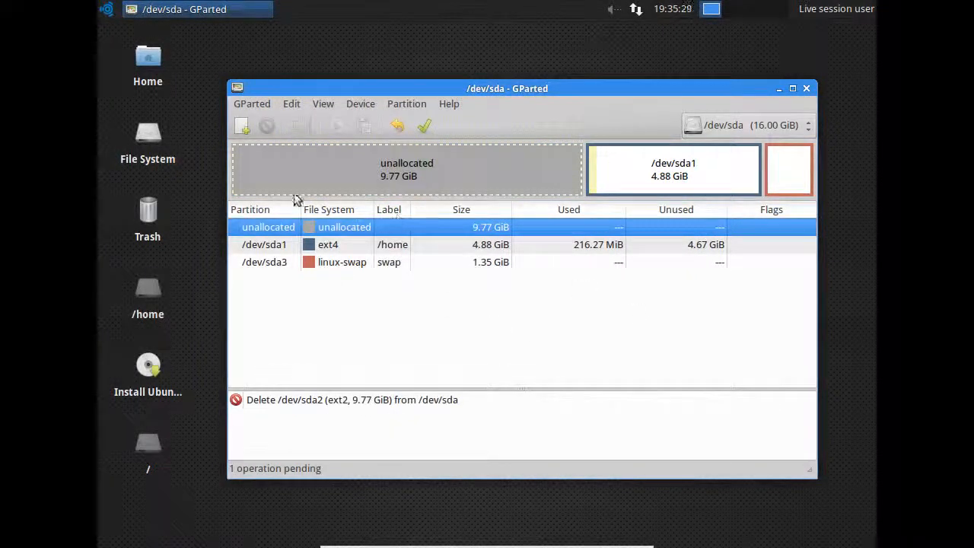
left_click(239, 128)
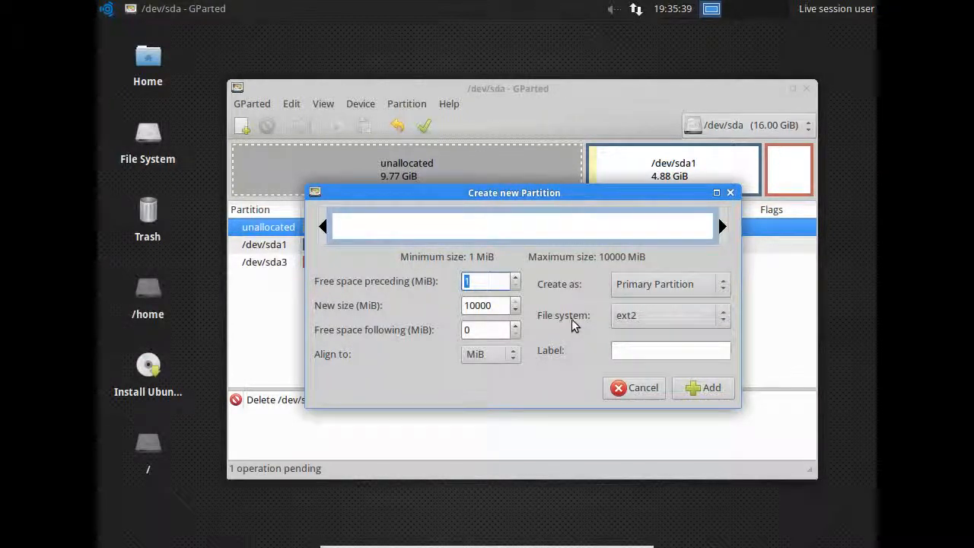
left_click(648, 312)
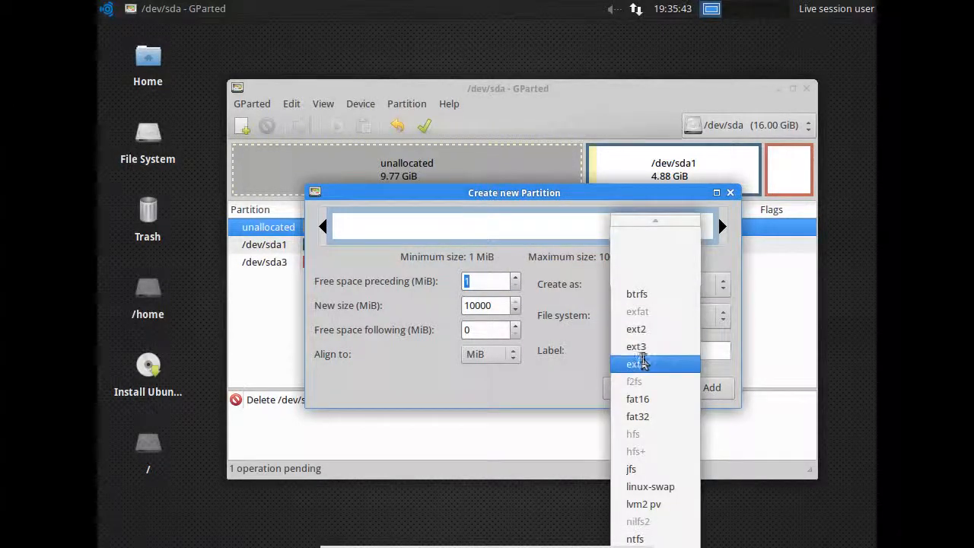
left_click(644, 364)
left_click(701, 385)
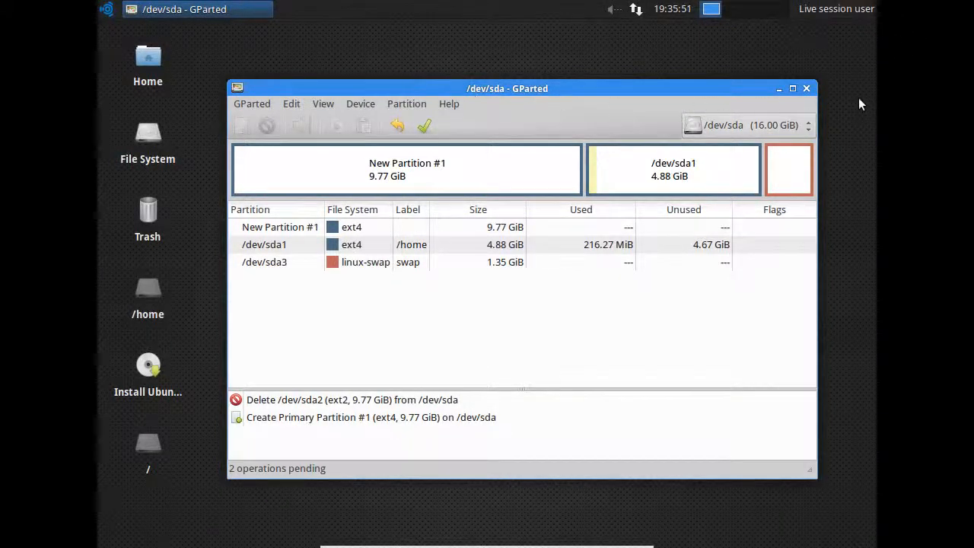
Step: Power off the Ubuntu Studio virtual machine
left_click(865, 9)
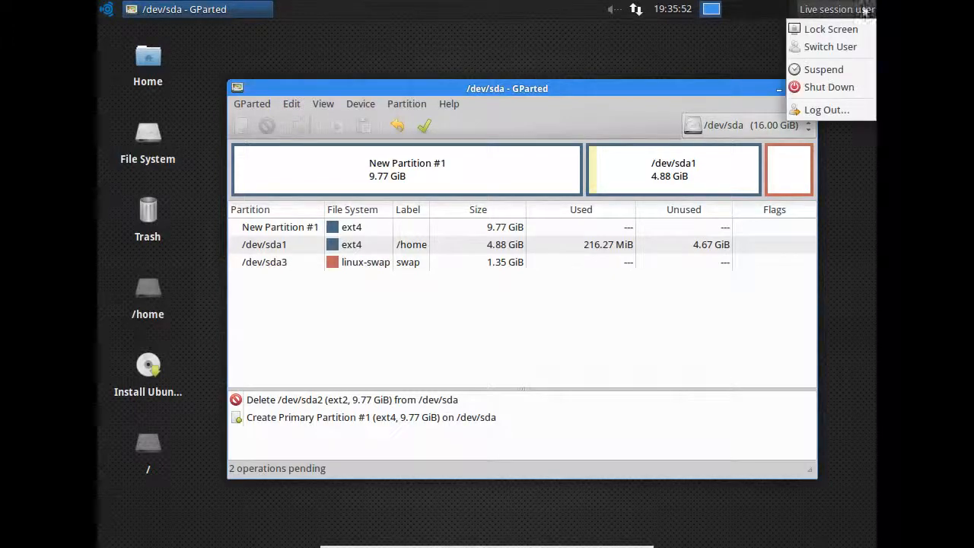
left_click(814, 111)
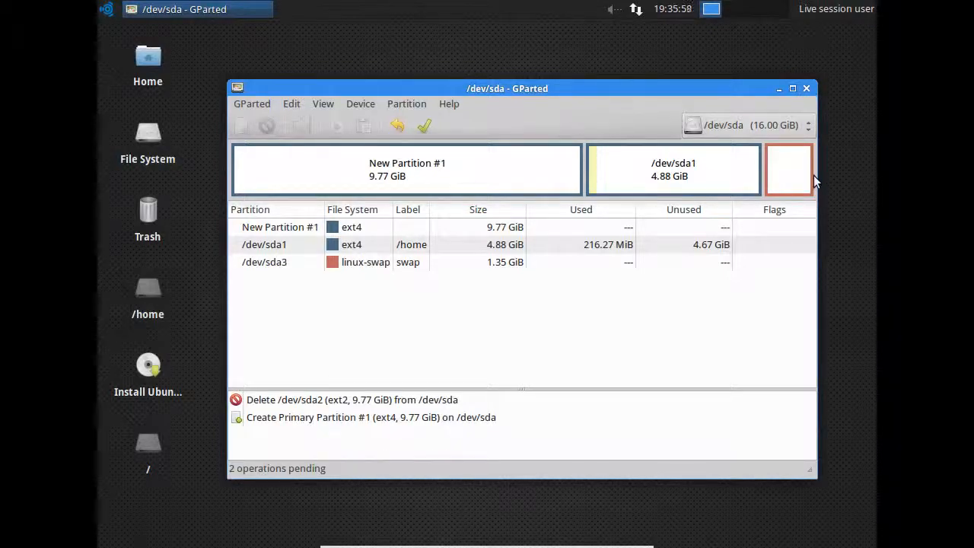
key("ctrl+q")
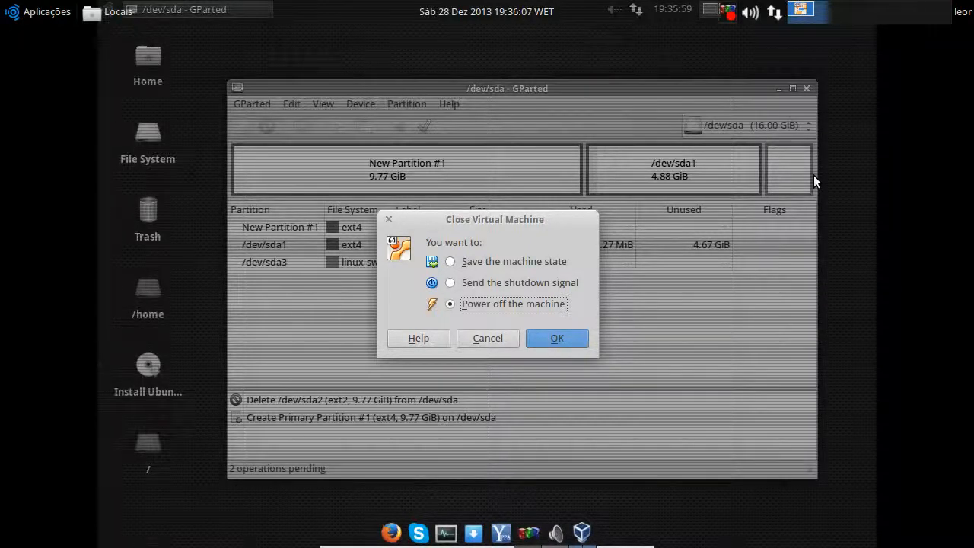
key("Return")
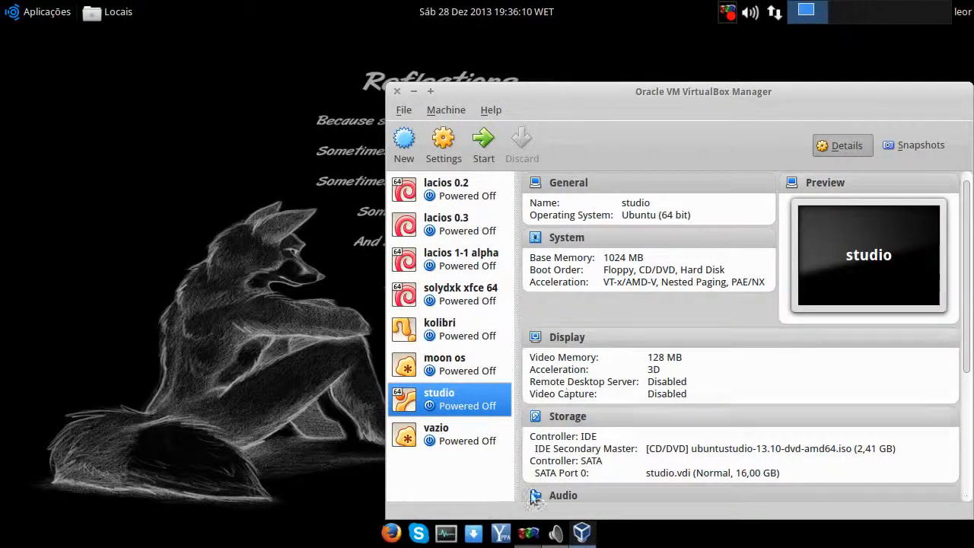
Step: Start the vazio virtual machine and power it off during the Linux Lite boot countdown
double_click(456, 443)
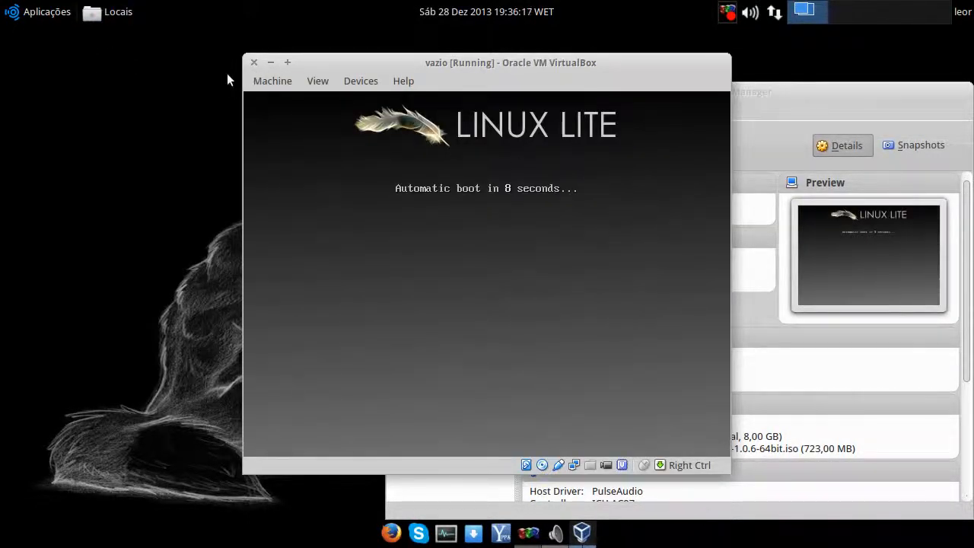
key("ctrl+q")
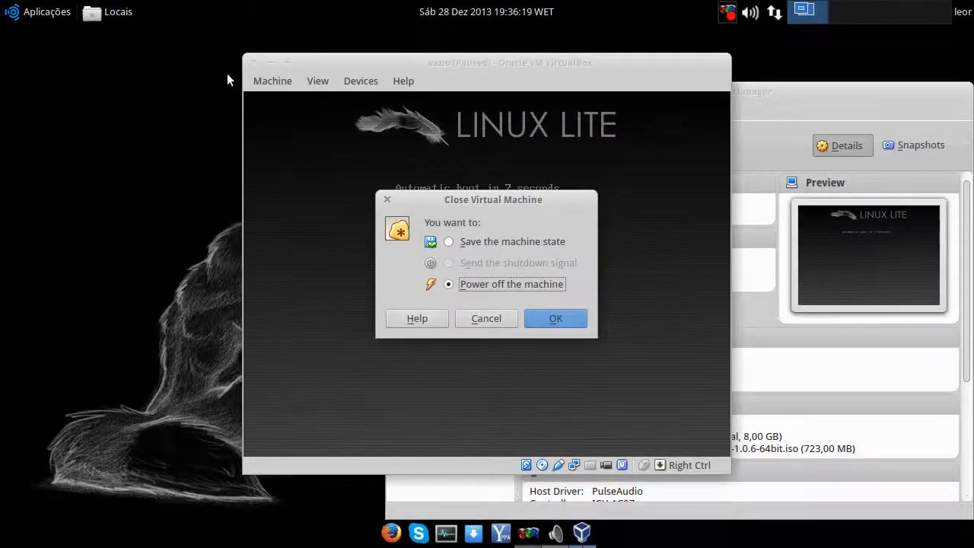
key("Return")
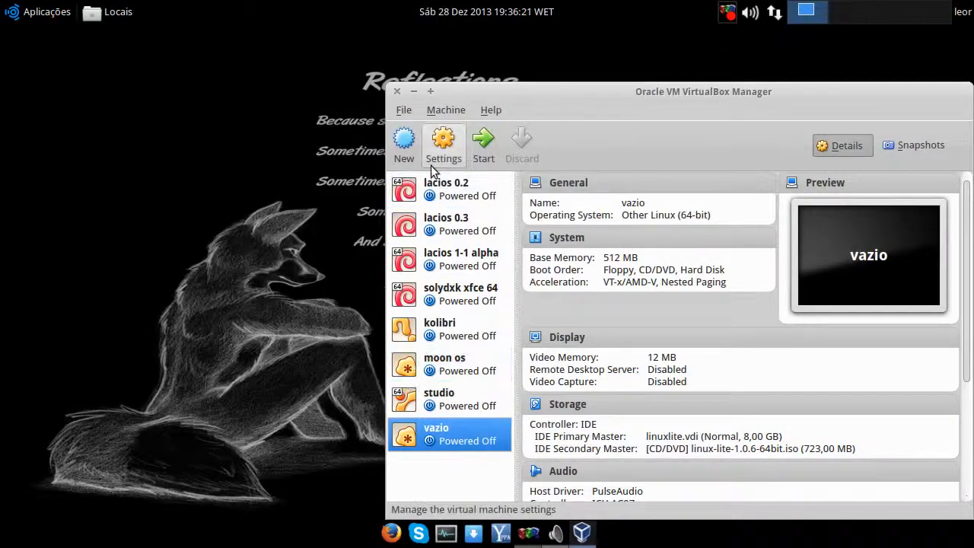
Step: Mount ubuntustudio-13.10-dvd-amd64.iso in the vazio virtual machine's CD/DVD drive and save the settings
left_click(437, 151)
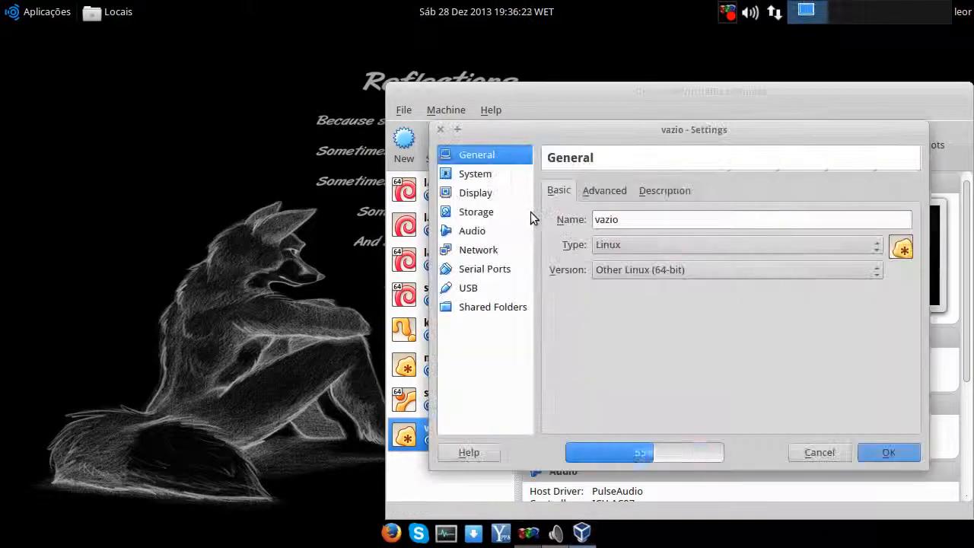
left_click(488, 213)
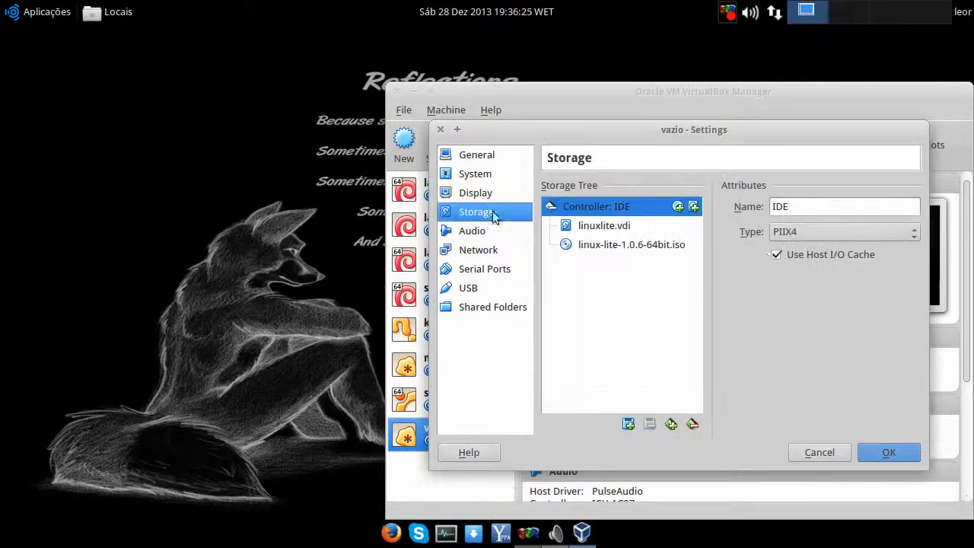
left_click(644, 245)
left_click(911, 207)
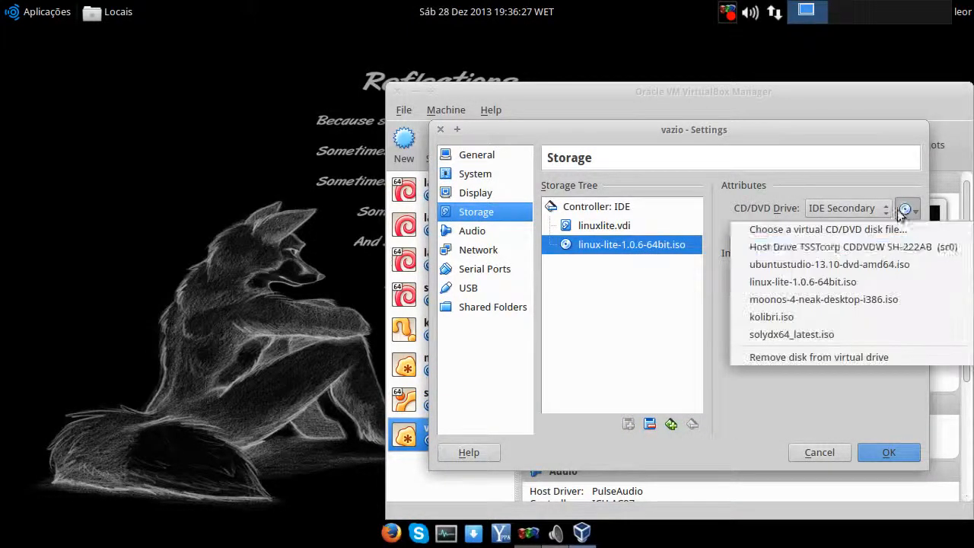
left_click(879, 265)
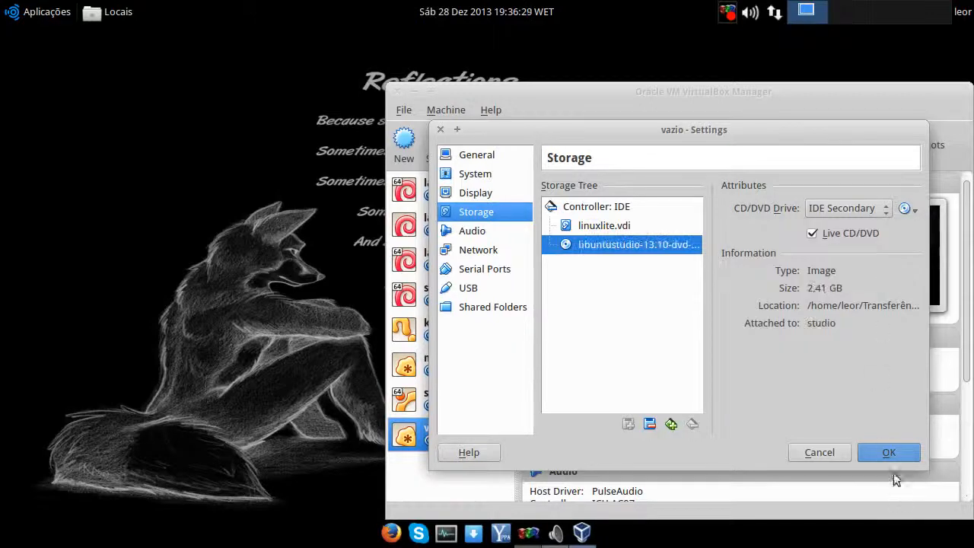
left_click(888, 457)
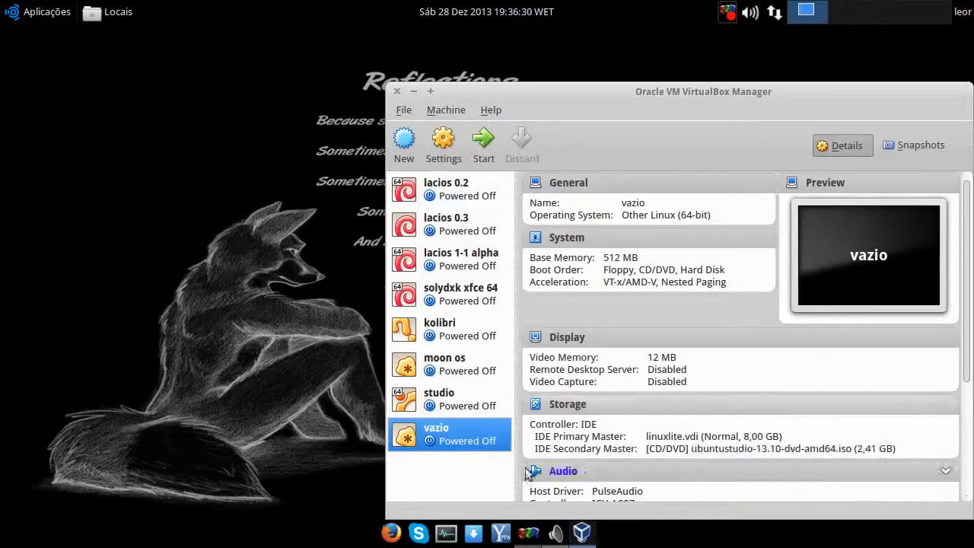
Step: Boot the vazio virtual machine into a full-screen Ubuntu Studio live session without installing, using Português as the language
double_click(428, 442)
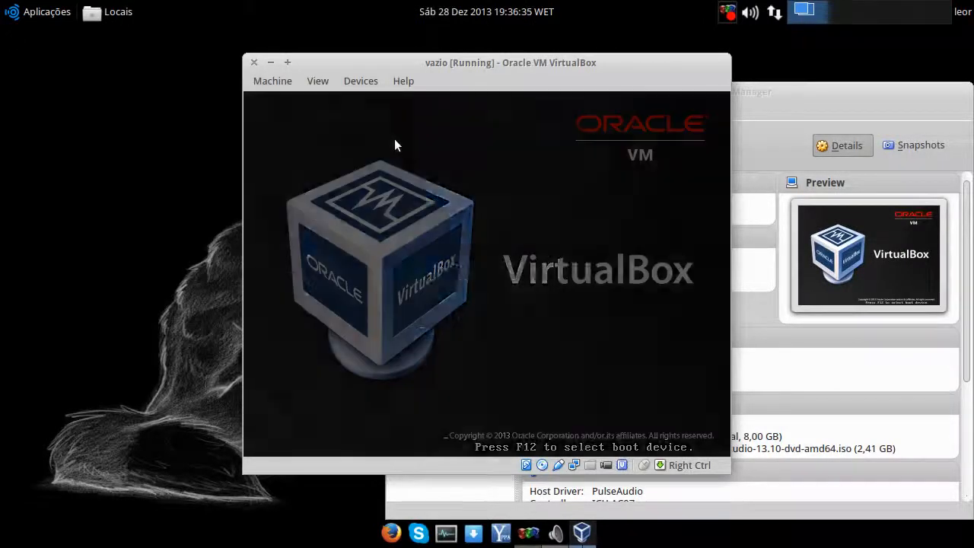
key("Right")
key("Right")
key("Up")
key("Up")
key("Up")
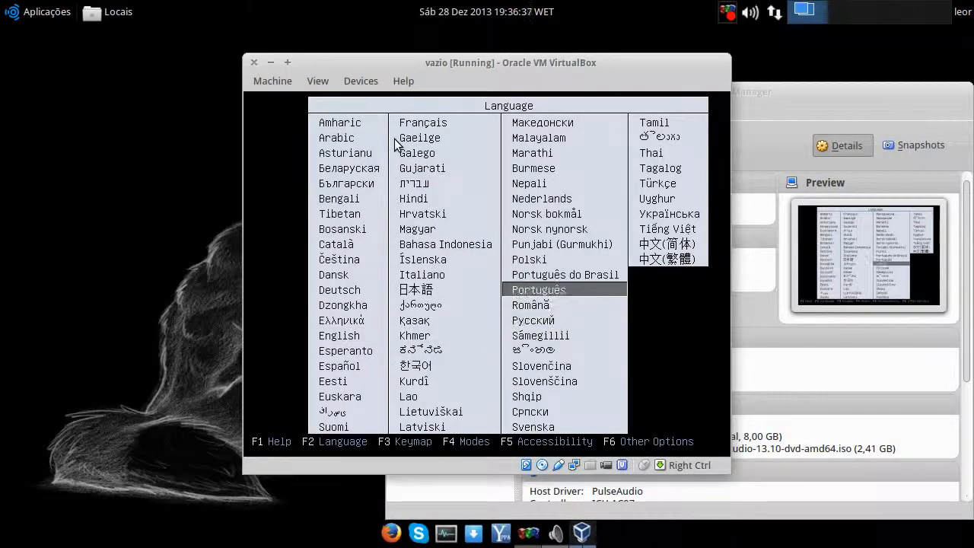
key("Return")
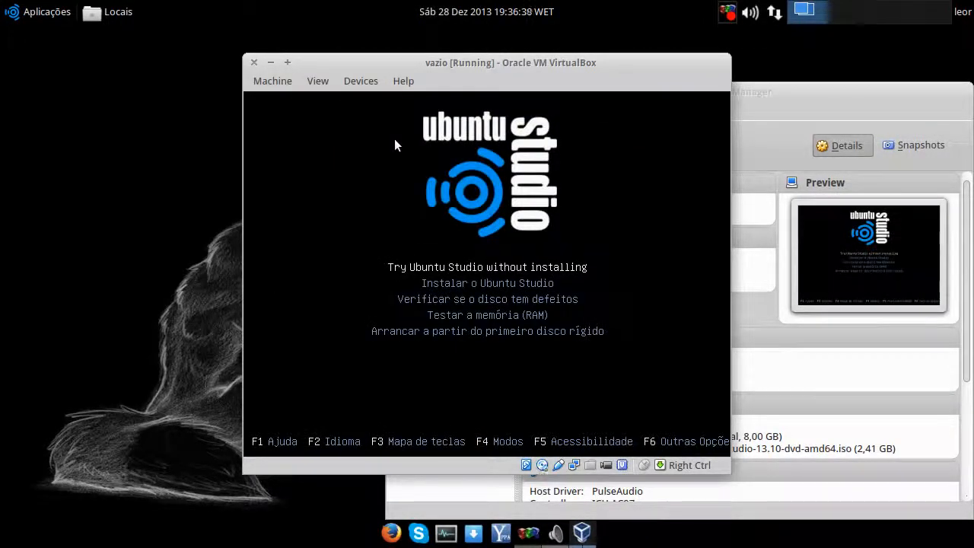
key("Return")
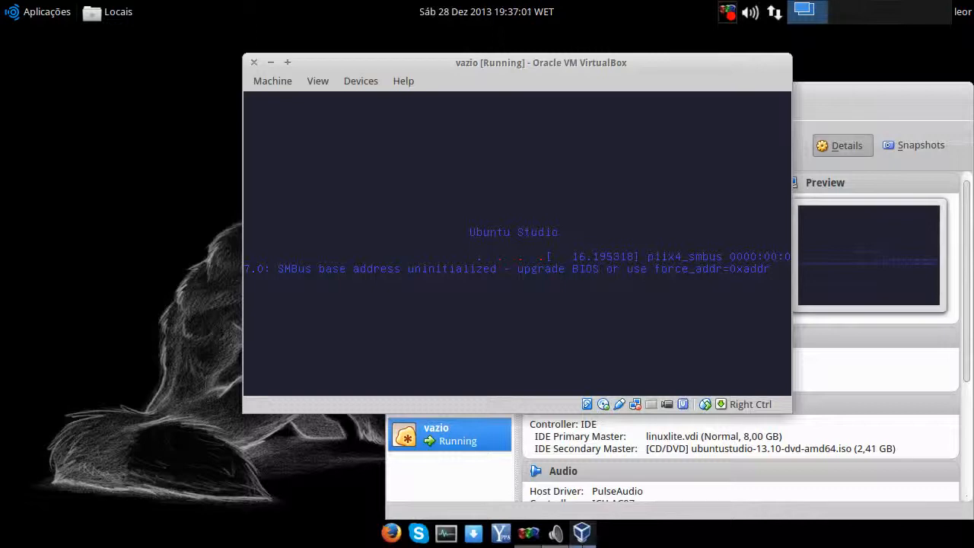
key("Control_R+f")
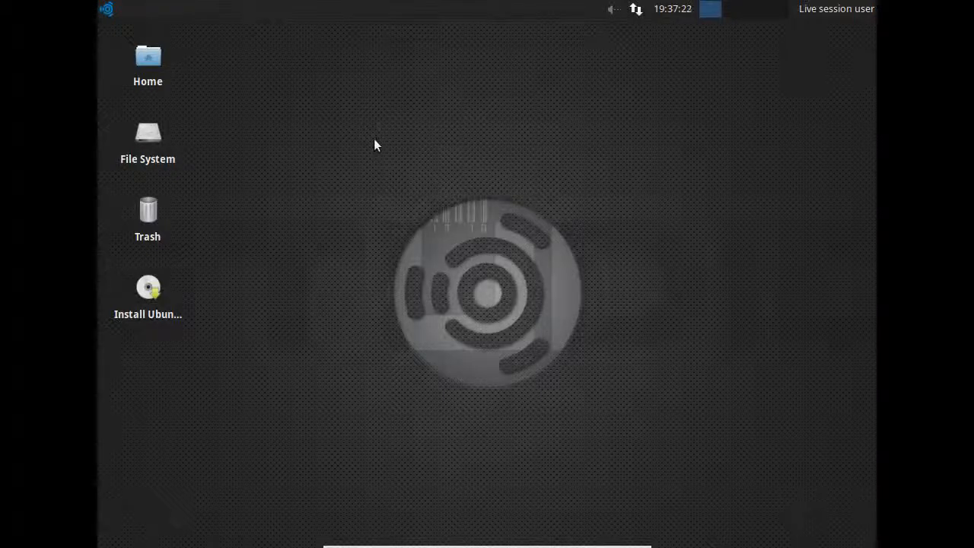
Step: Launch GParted in the live session and try to add a partition to the unallocated space on /dev/sda
left_click(106, 11)
mouse_move(132, 268)
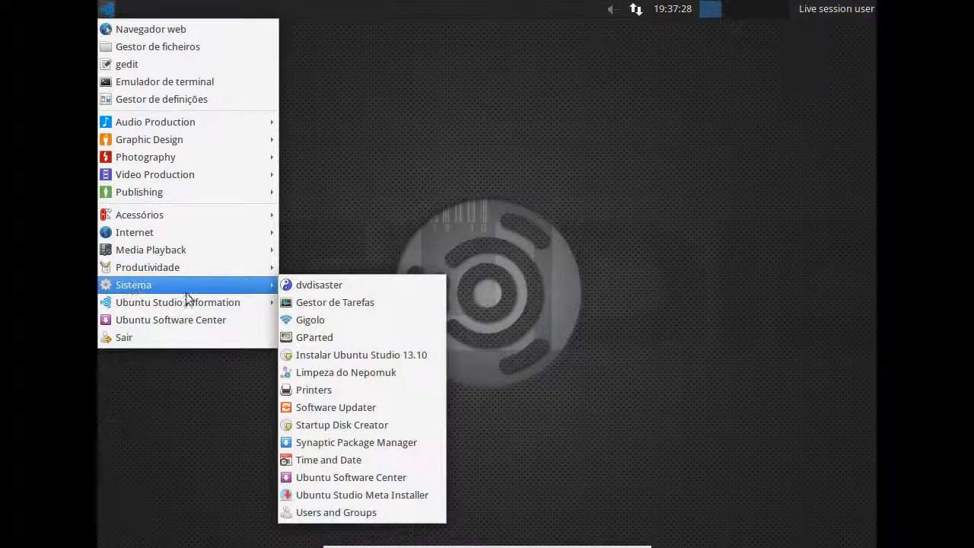
left_click(359, 341)
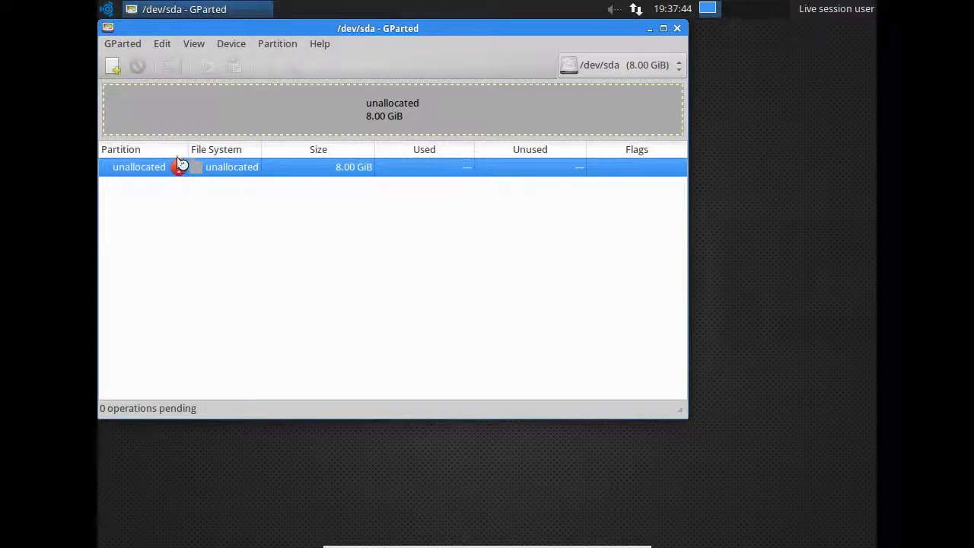
left_click(113, 67)
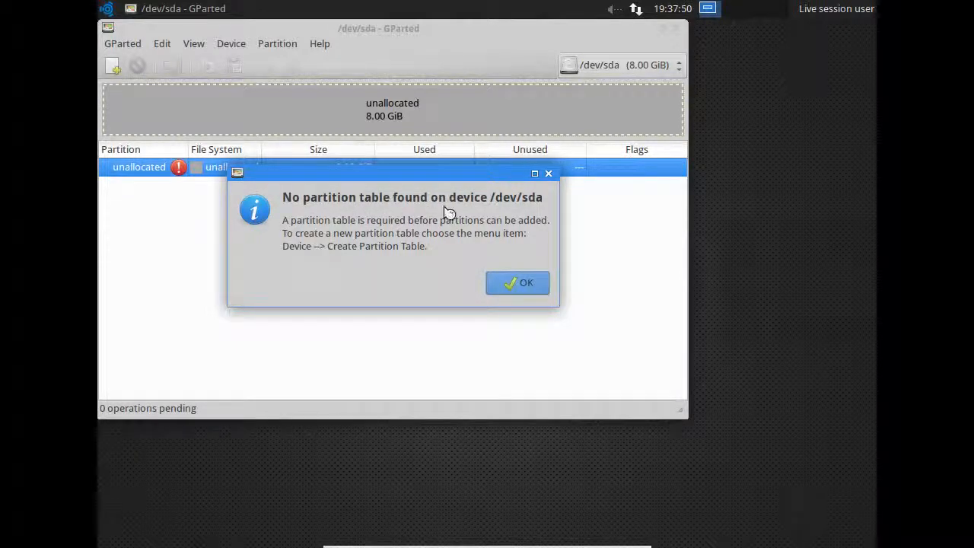
left_click(523, 285)
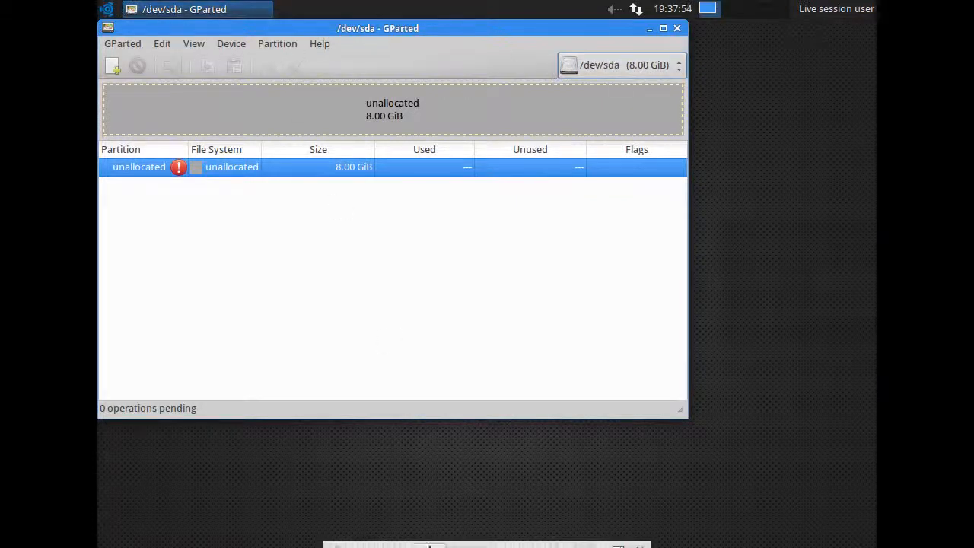
Step: Attach the KINGSTON DT 100 G2 USB device to the running virtual machine
mouse_move(429, 537)
left_click(468, 536)
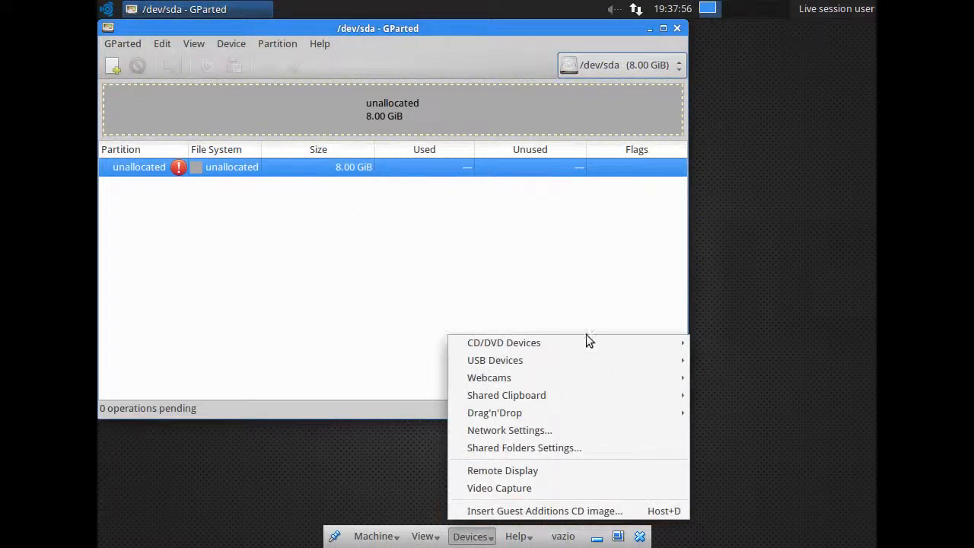
mouse_move(583, 357)
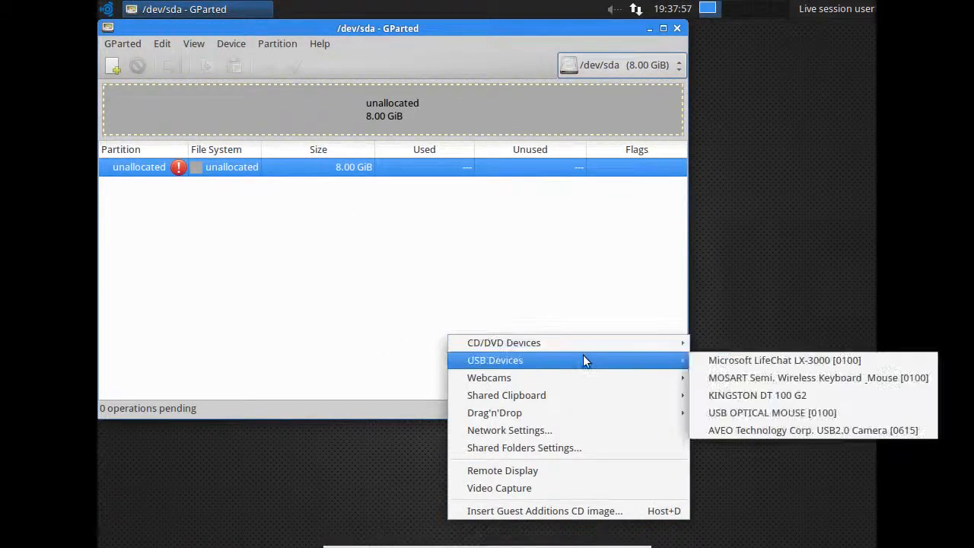
left_click(771, 399)
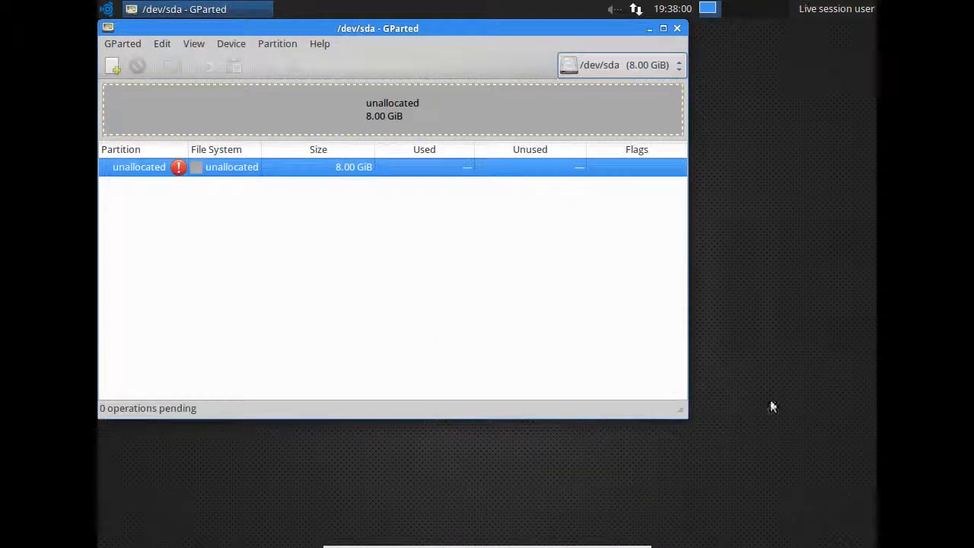
Step: Refresh the device list in GParted and switch to the /dev/sdb drive
left_click(111, 42)
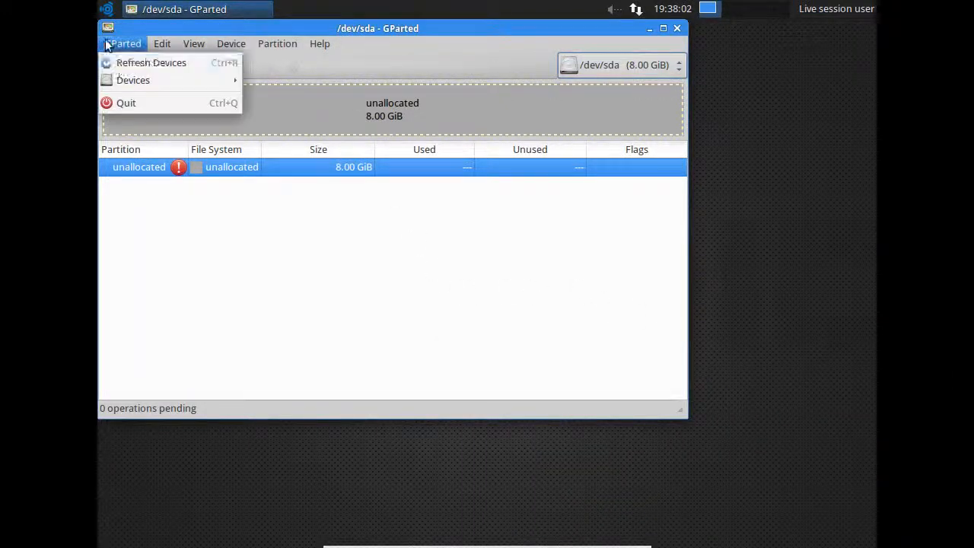
left_click(119, 64)
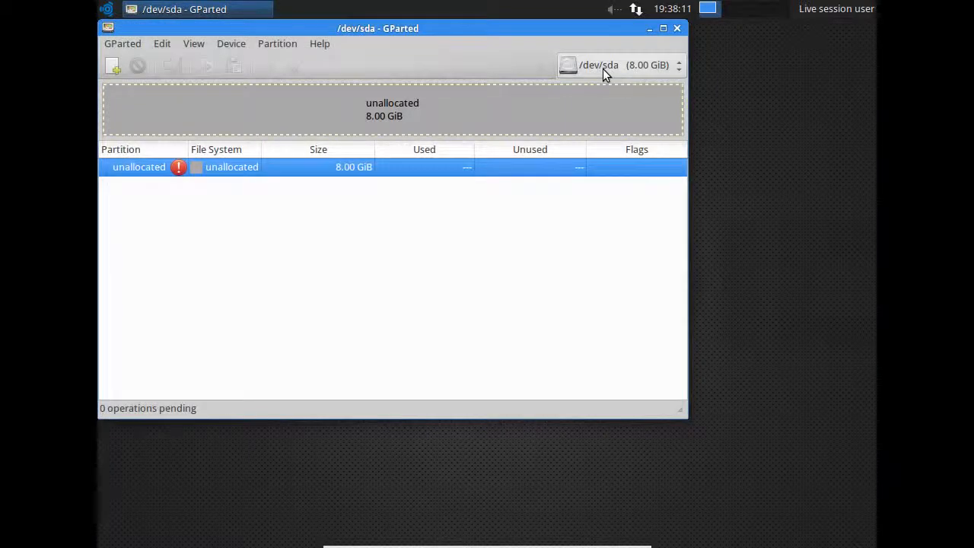
left_click(602, 69)
left_click(596, 90)
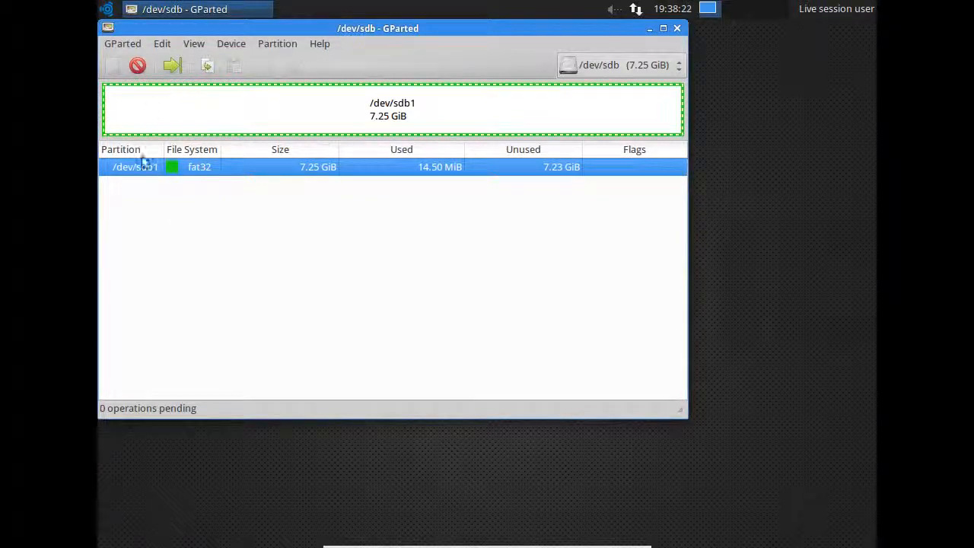
Step: Queue the deletion of the fat32 partition /dev/sdb1 and undo that pending operation
left_click(137, 66)
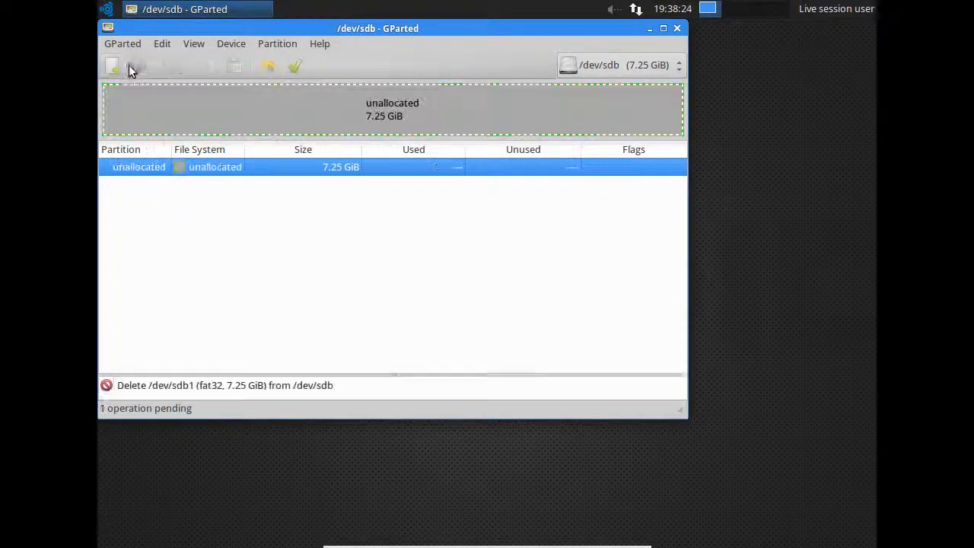
left_click(115, 65)
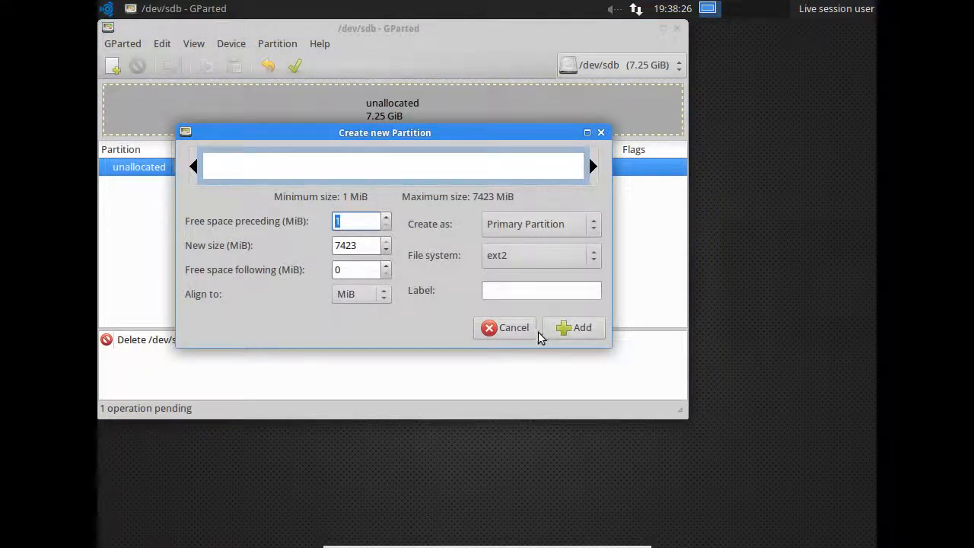
left_click(511, 331)
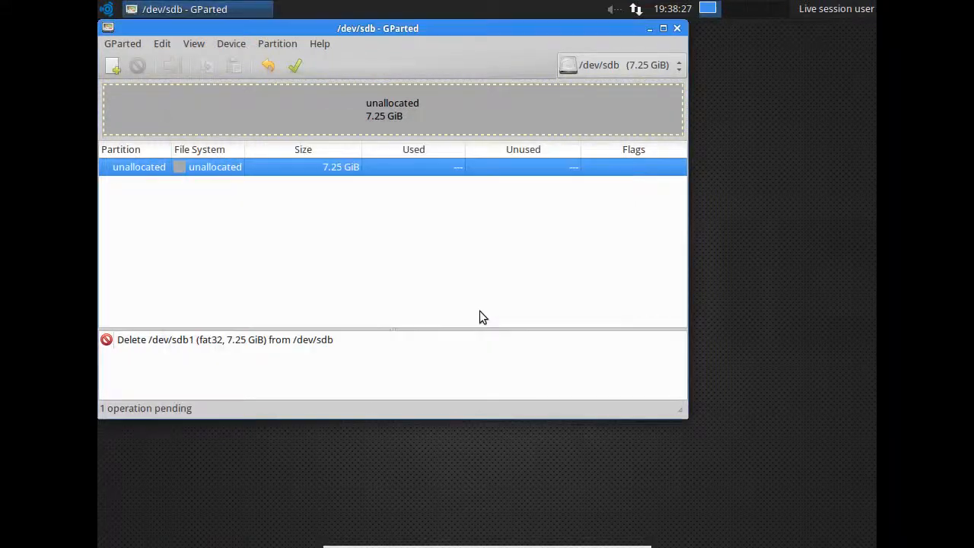
left_click(113, 43)
left_click(255, 221)
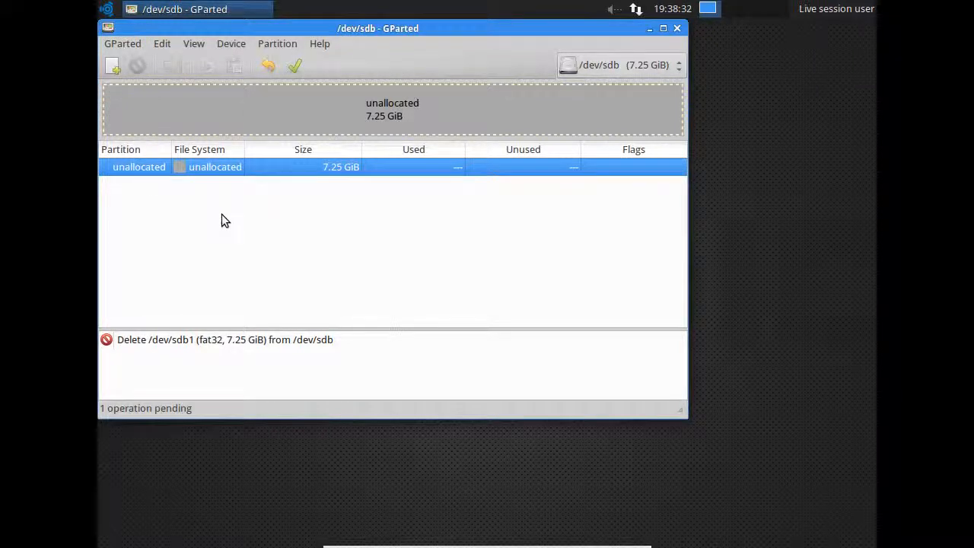
key("ctrl+z")
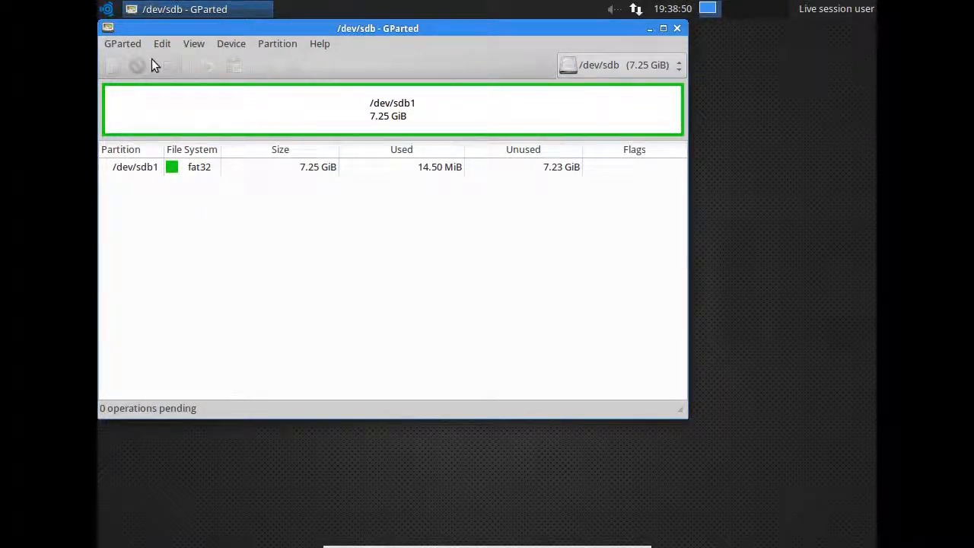
Step: Switch back to the /dev/sda drive and retry adding a partition to its unallocated space
left_click(588, 65)
left_click(589, 43)
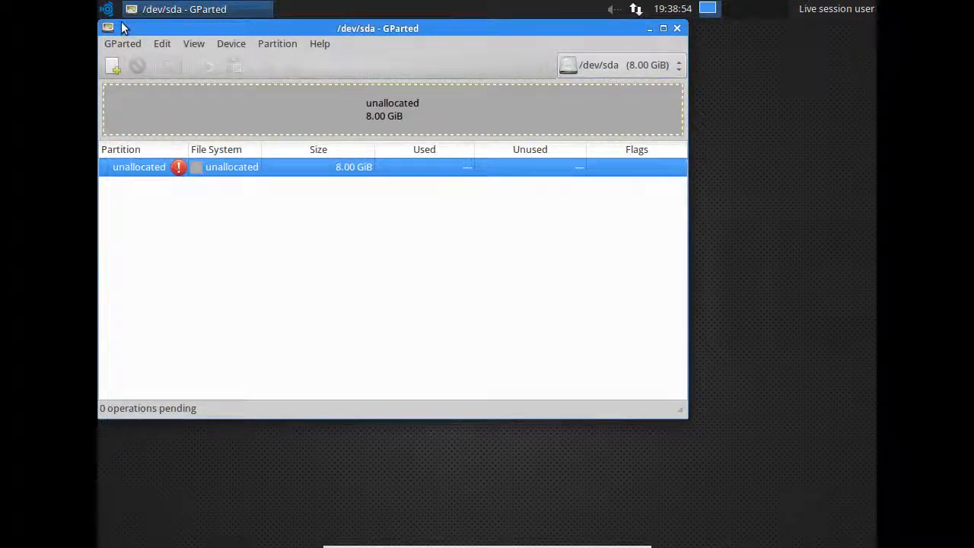
left_click(112, 69)
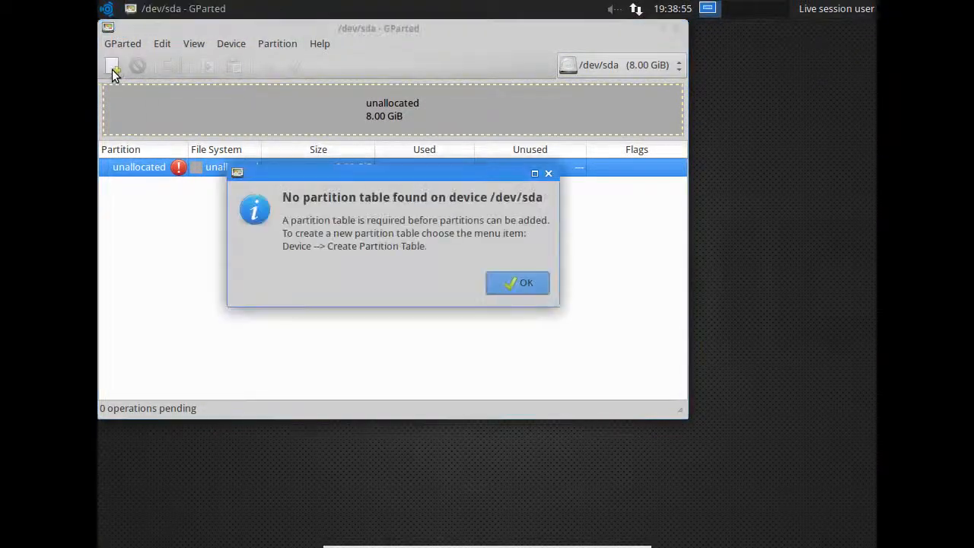
left_click(522, 282)
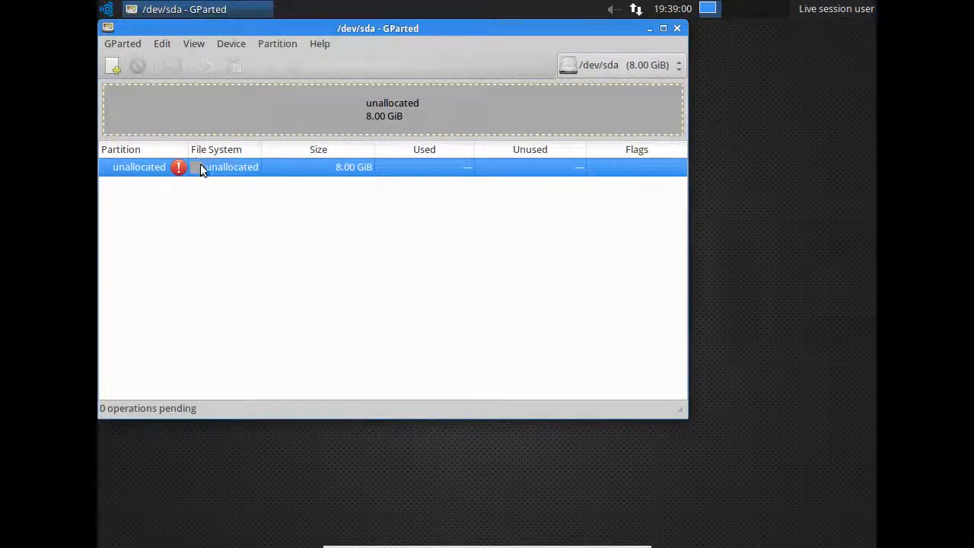
Step: Create a new msdos partition table on /dev/sda after viewing the available partition table types
left_click(232, 45)
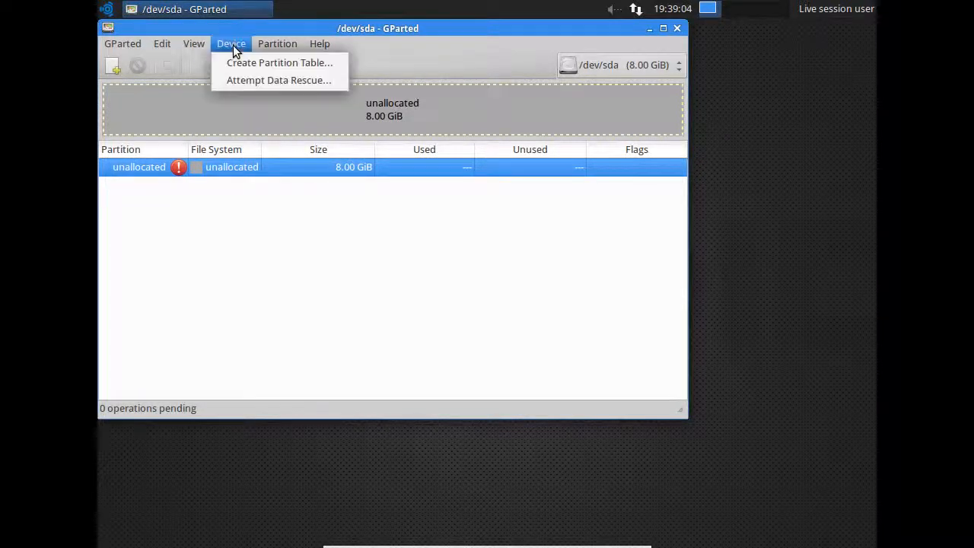
left_click(288, 64)
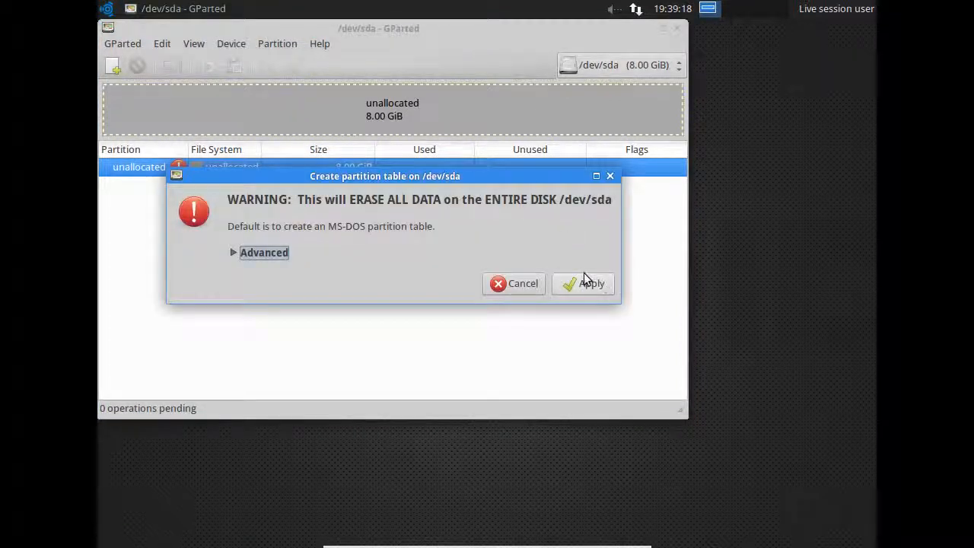
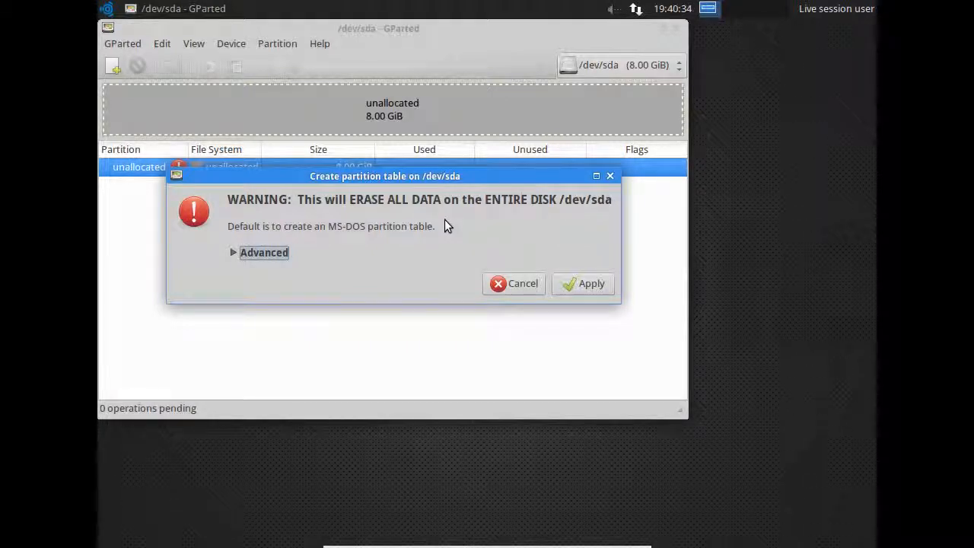
left_click(242, 251)
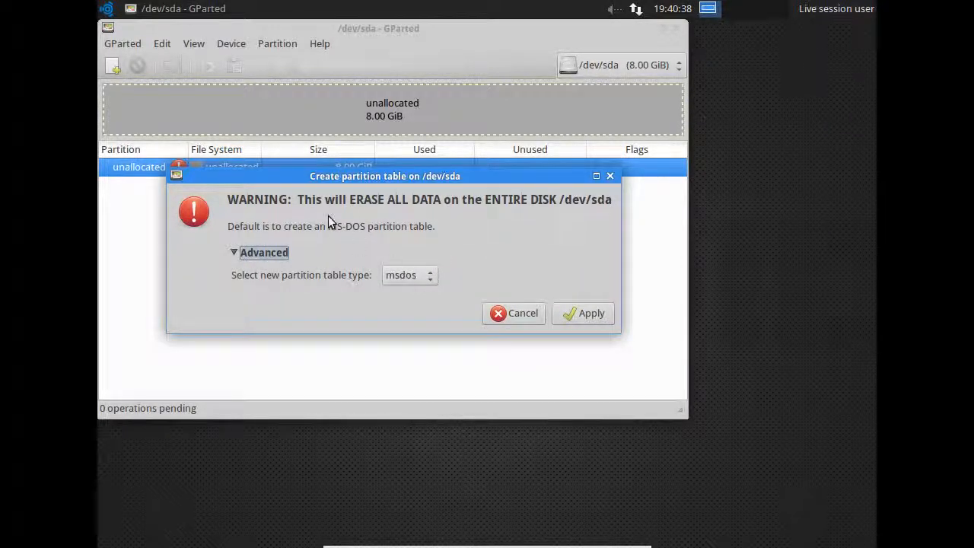
left_click(404, 279)
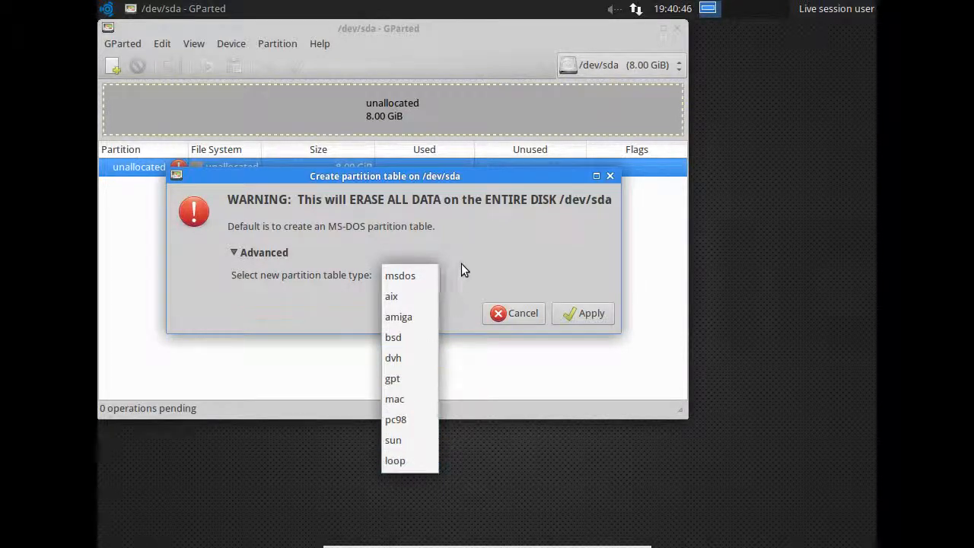
left_click(455, 243)
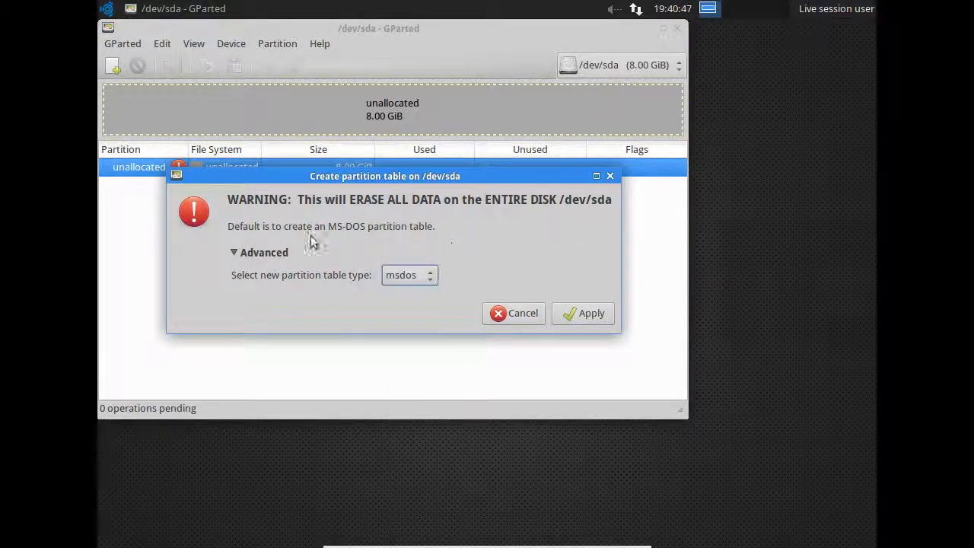
left_click(265, 252)
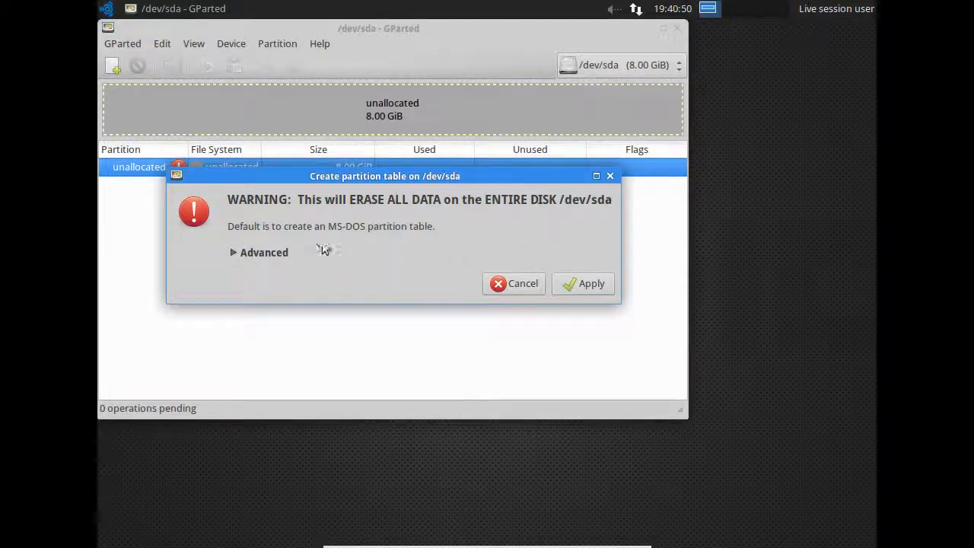
left_click(569, 286)
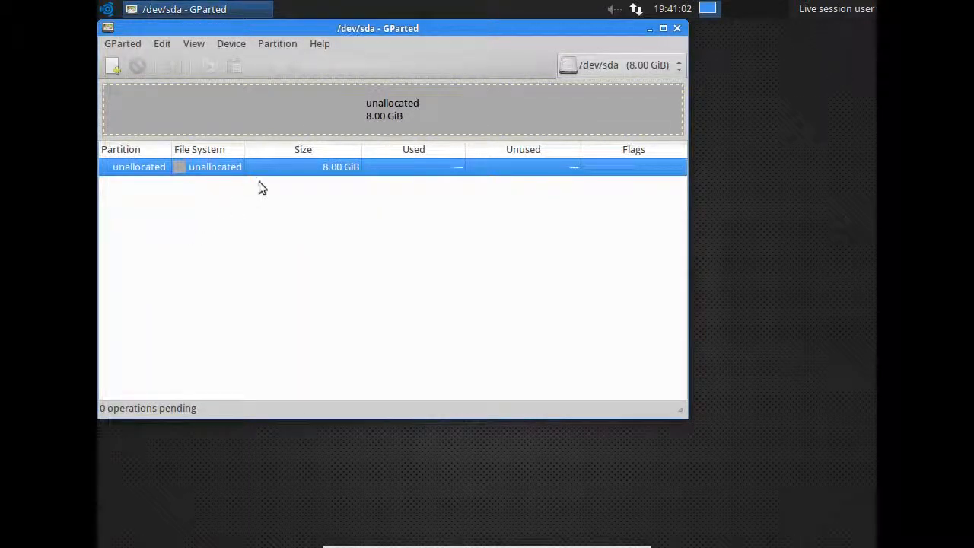
Step: Start a new partition in the unallocated space, then abandon it by powering off the virtual machine
left_click(109, 68)
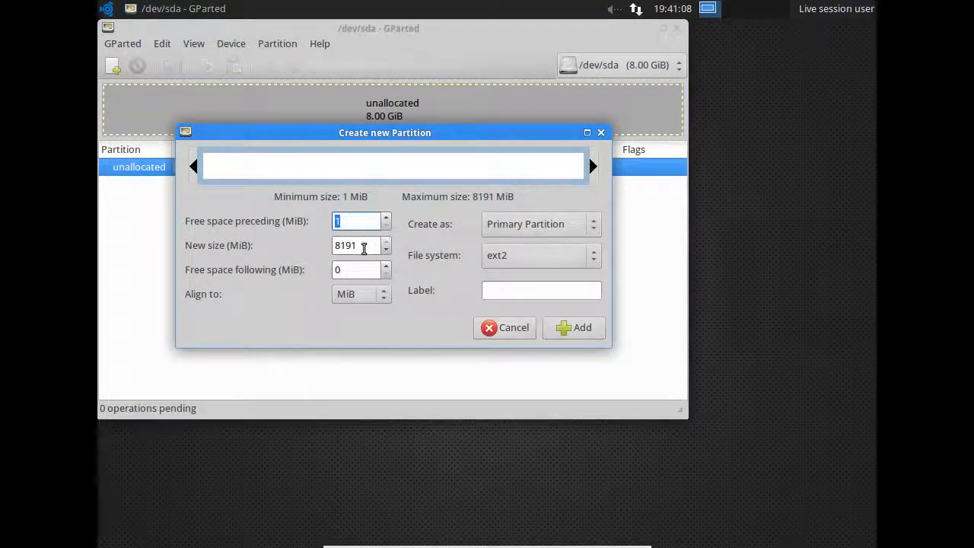
double_click(363, 248)
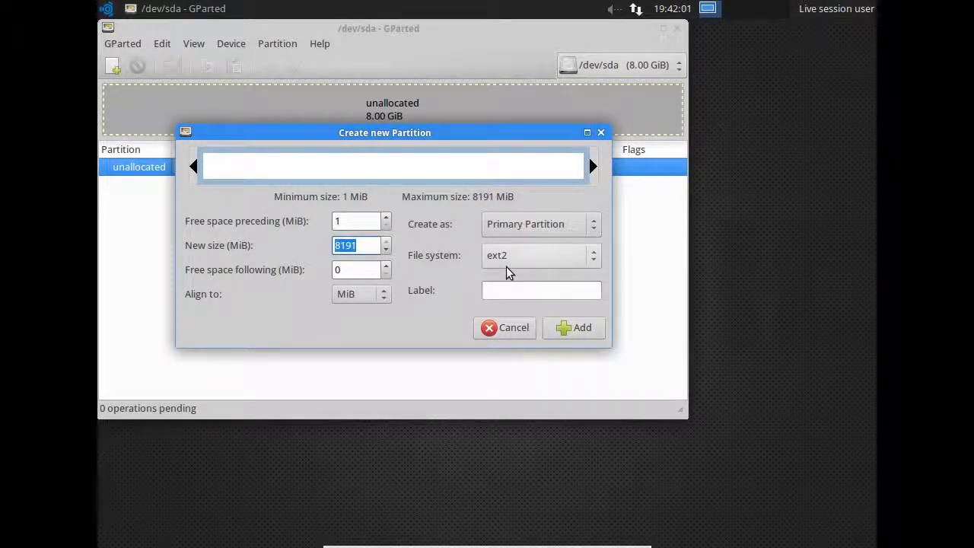
key("ctrl+q")
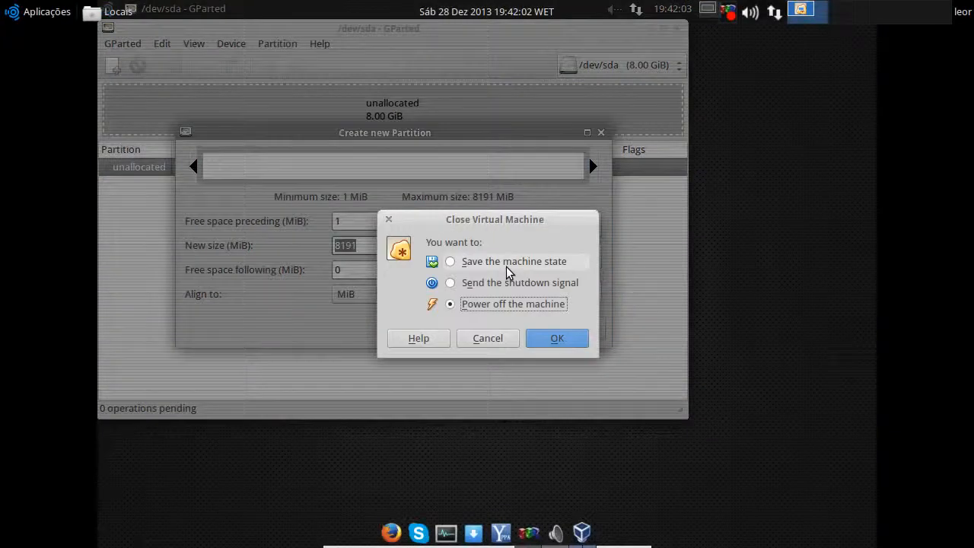
key("Return")
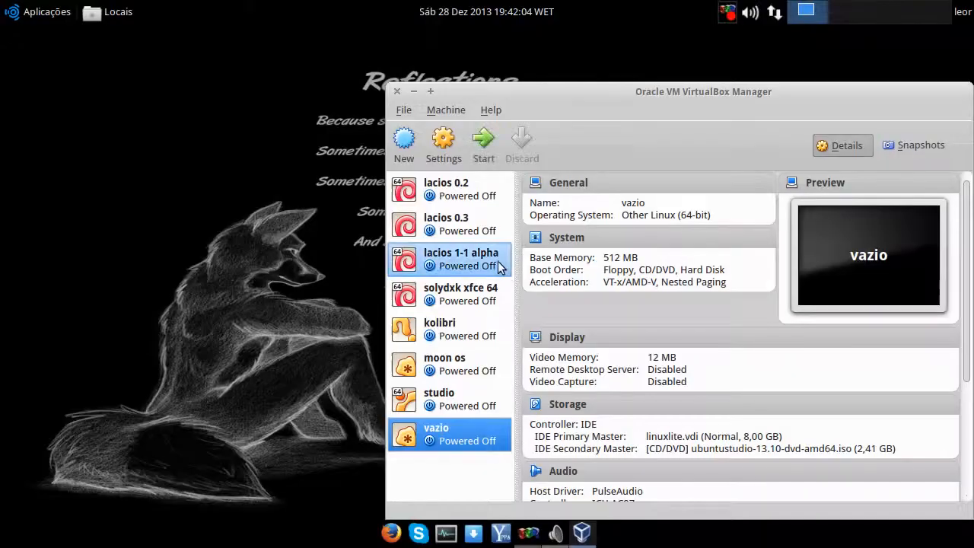
Step: Replace the Ubuntu Studio image in the vazio machine's virtual CD/DVD drive with the Linux Lite 64-bit ISO
left_click(440, 151)
left_click(496, 212)
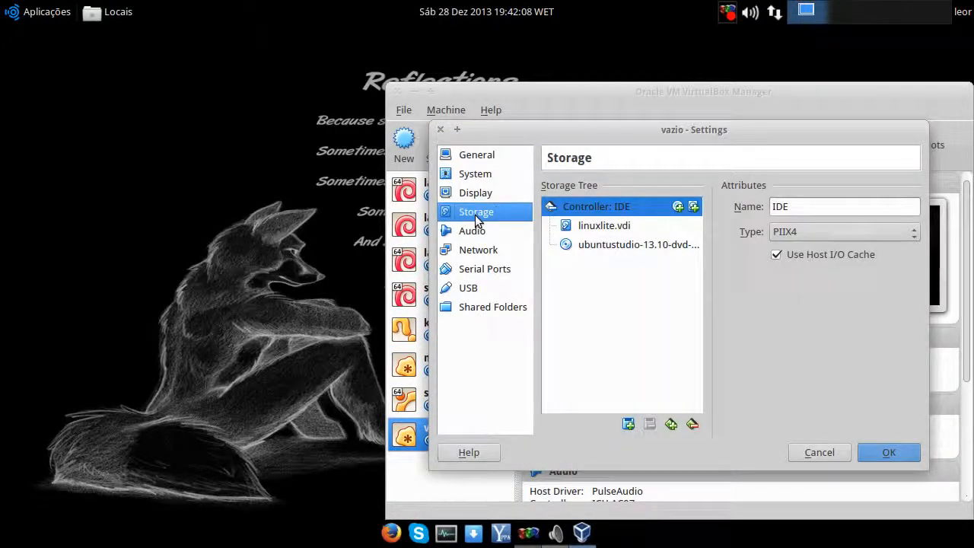
left_click(615, 245)
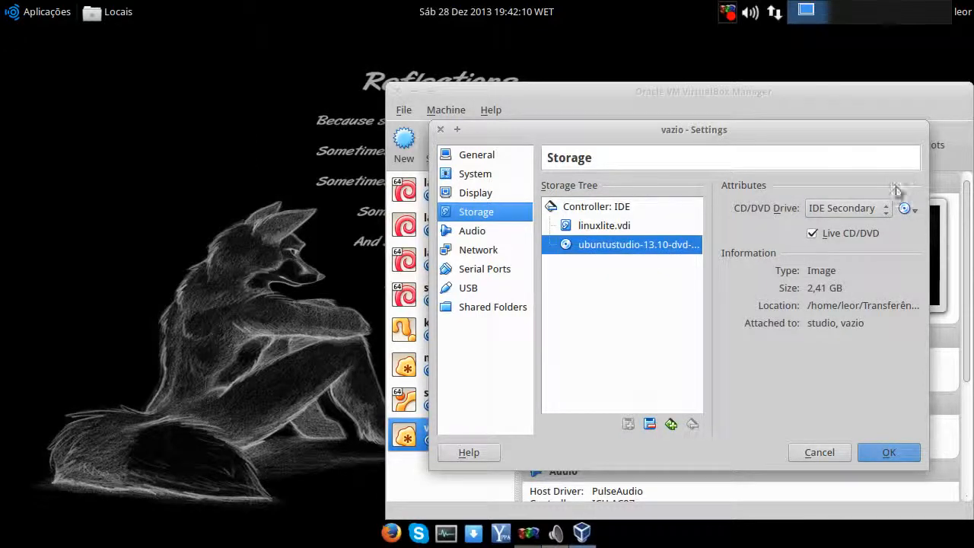
left_click(905, 208)
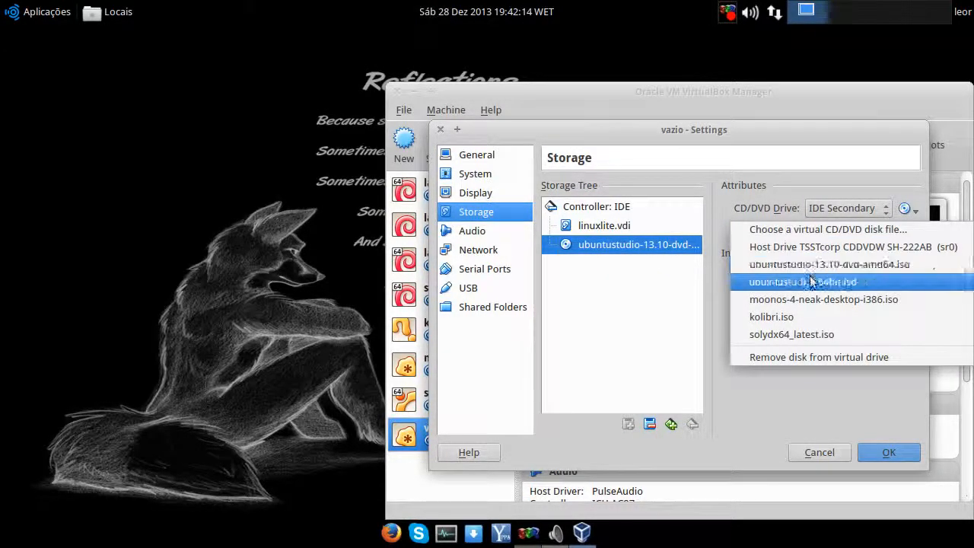
left_click(811, 281)
left_click(885, 452)
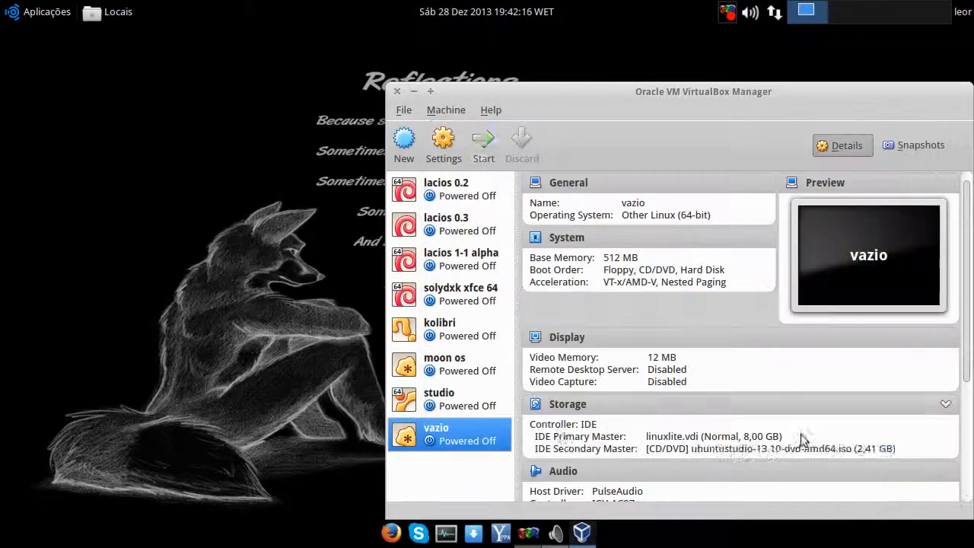
Step: Start the vazio virtual machine and boot it into the Linux Lite live session
double_click(409, 434)
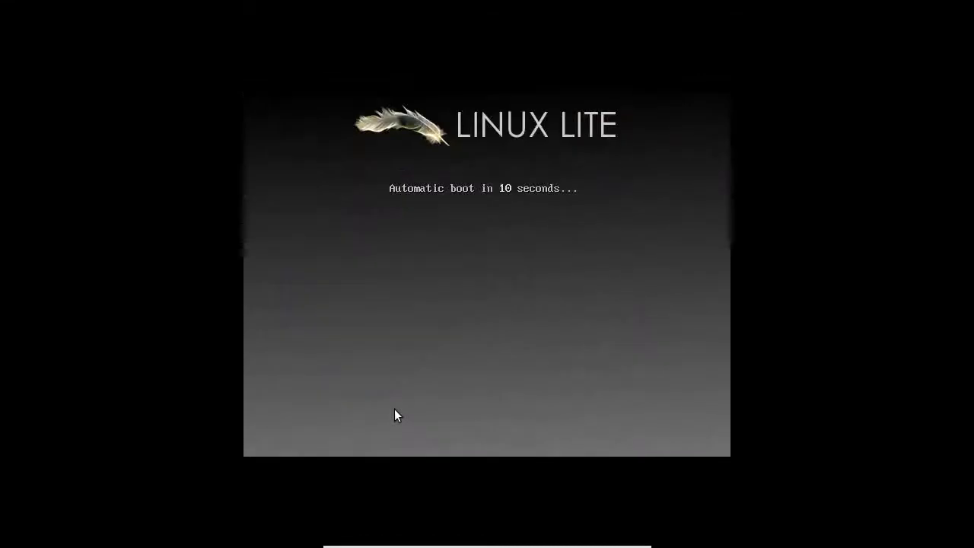
key("Return")
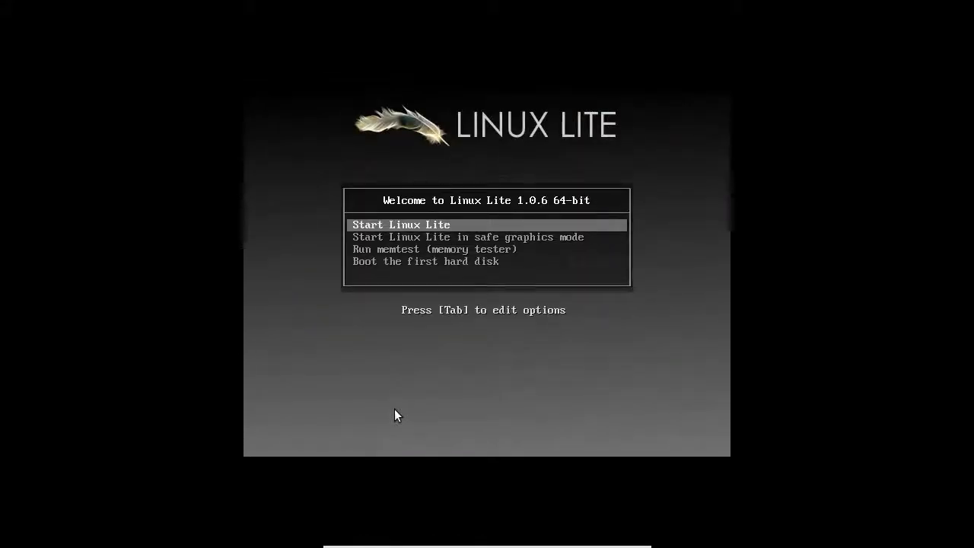
key("Return")
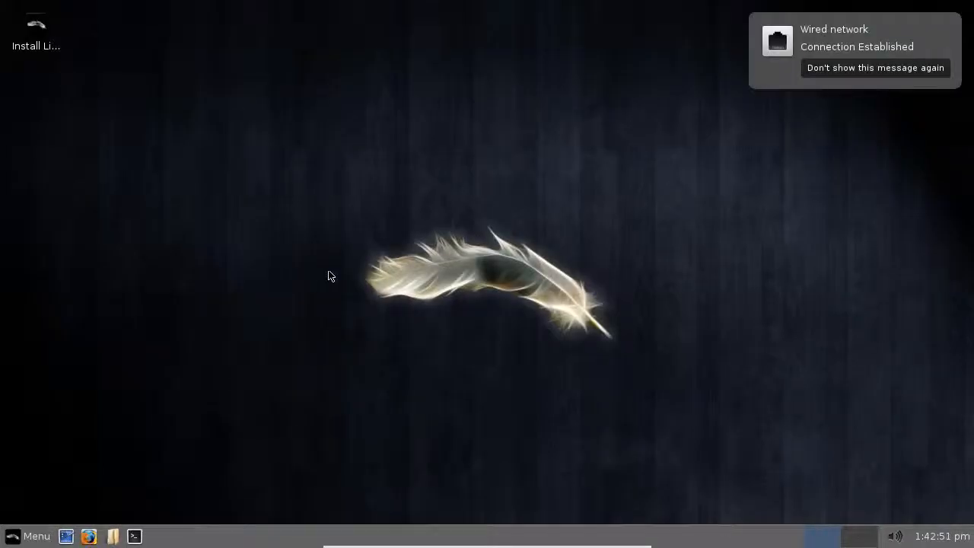
Step: Launch the Partition Drives tool and move its window toward the middle of the desktop
left_click(17, 537)
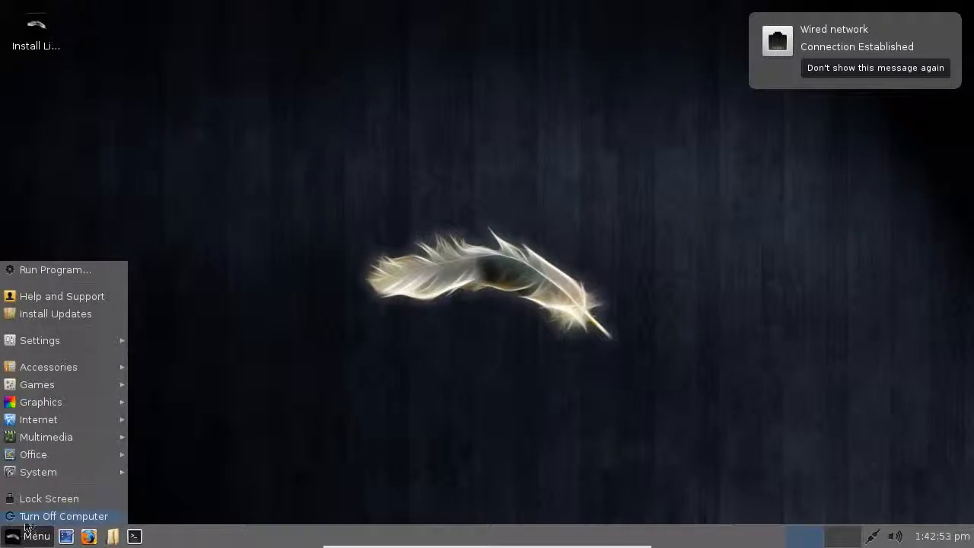
mouse_move(23, 477)
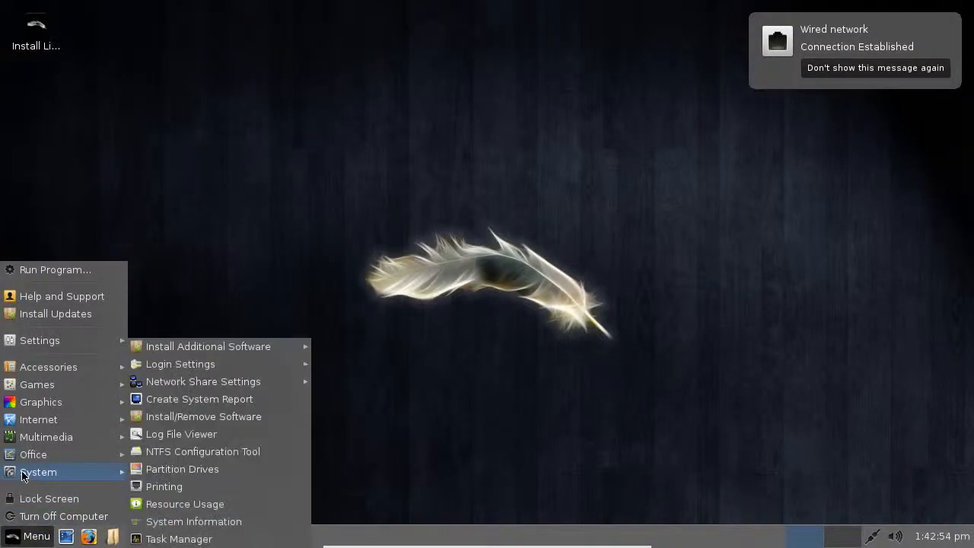
left_click(159, 475)
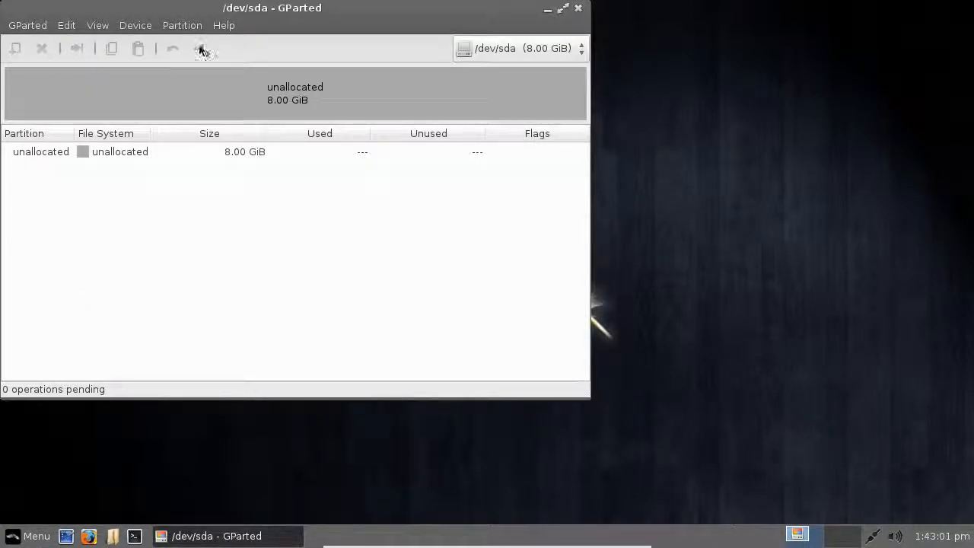
left_click_drag(236, 6, 405, 67)
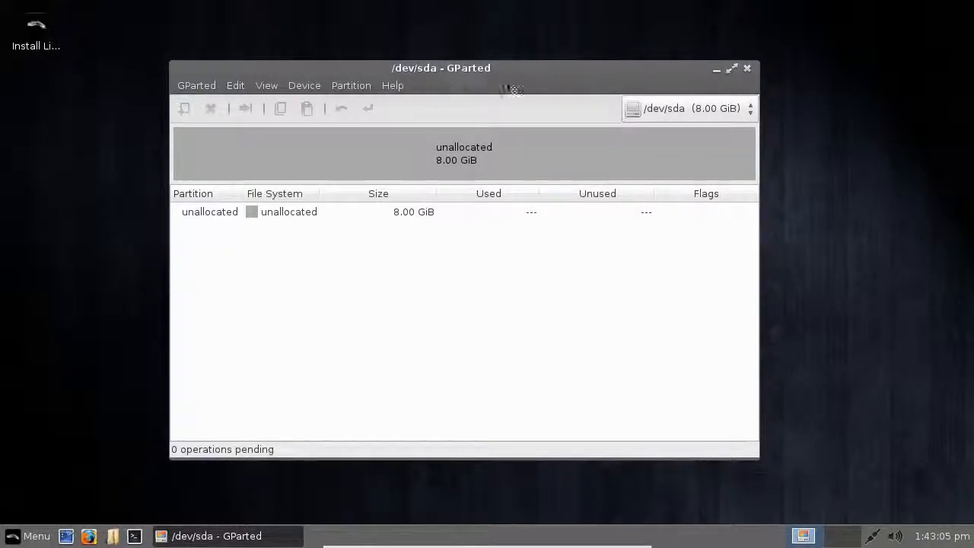
Step: Check GParted's version information and locate the Partition Drives entry among the system applications
left_click(394, 86)
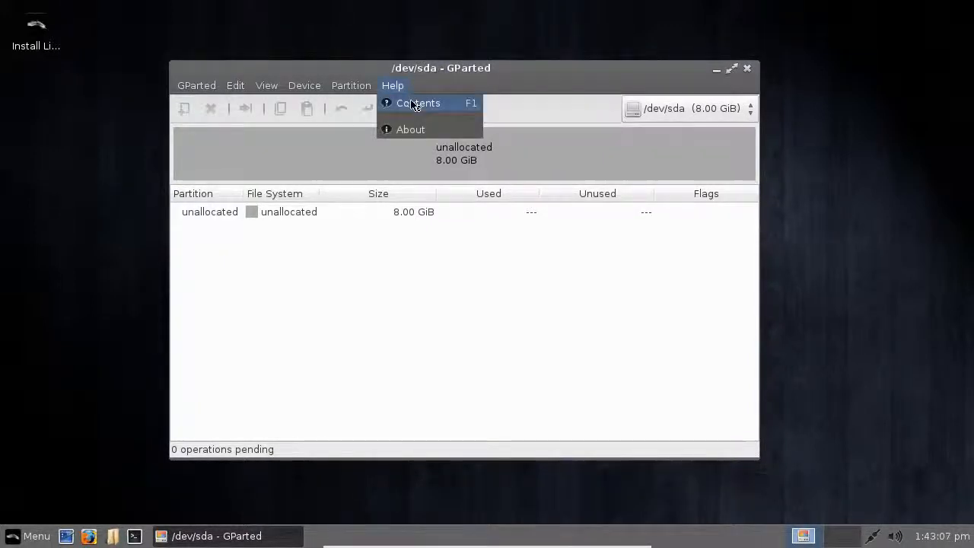
left_click(415, 129)
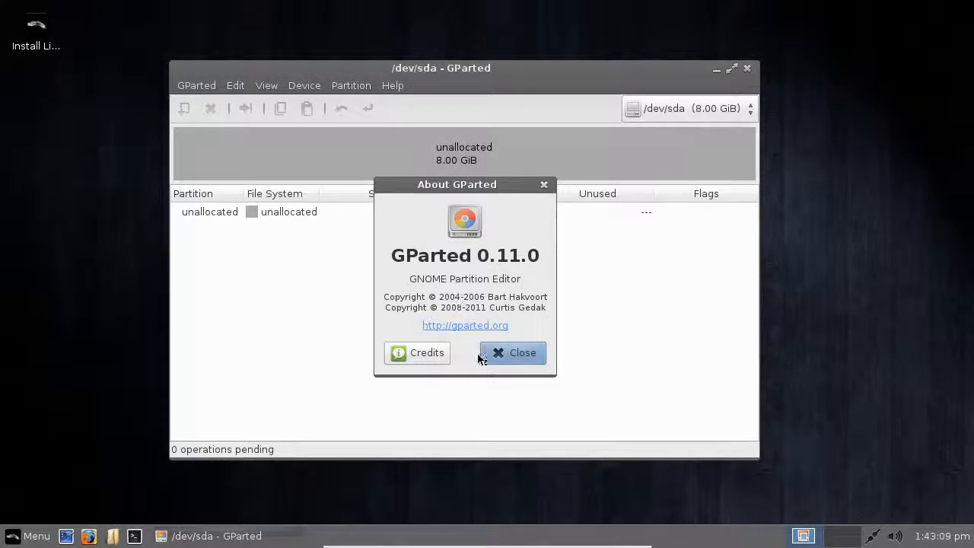
left_click(512, 358)
left_click(13, 535)
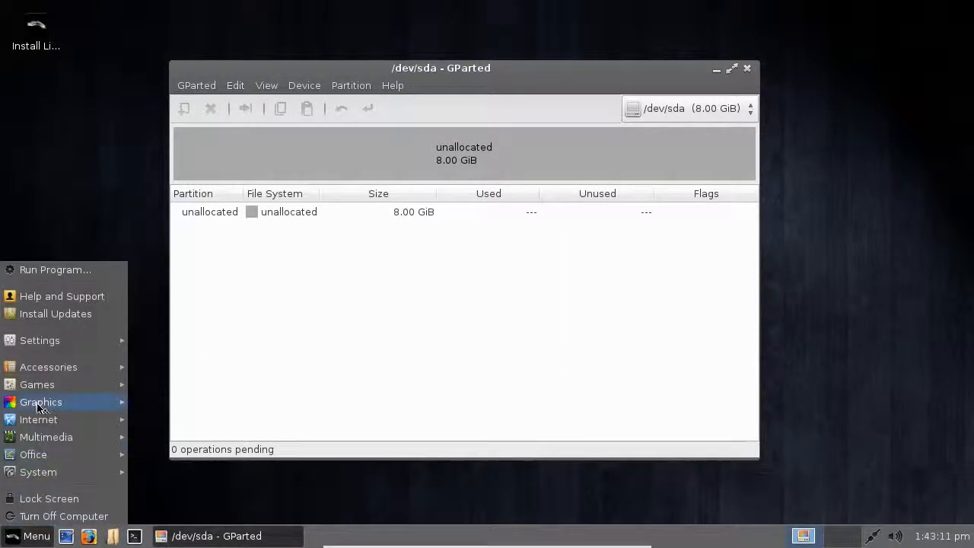
mouse_move(43, 479)
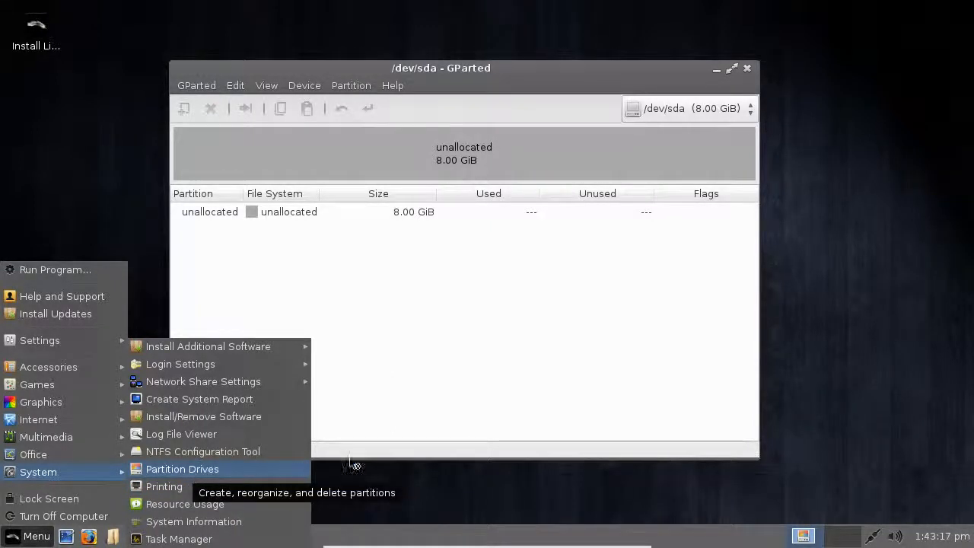
left_click(431, 336)
Step: Begin a new primary partition in the unallocated space of /dev/sda with a size of 5500 MiB
left_click(279, 213)
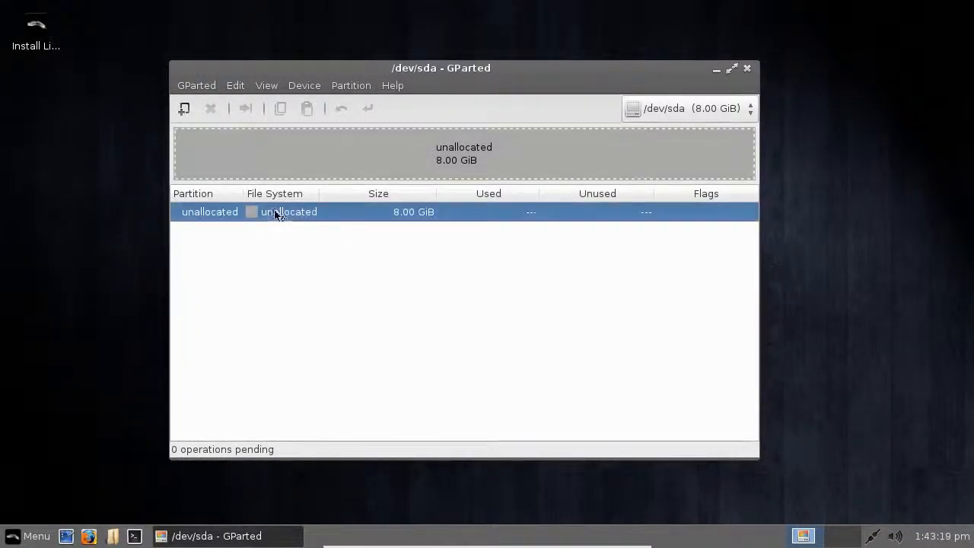
left_click(183, 108)
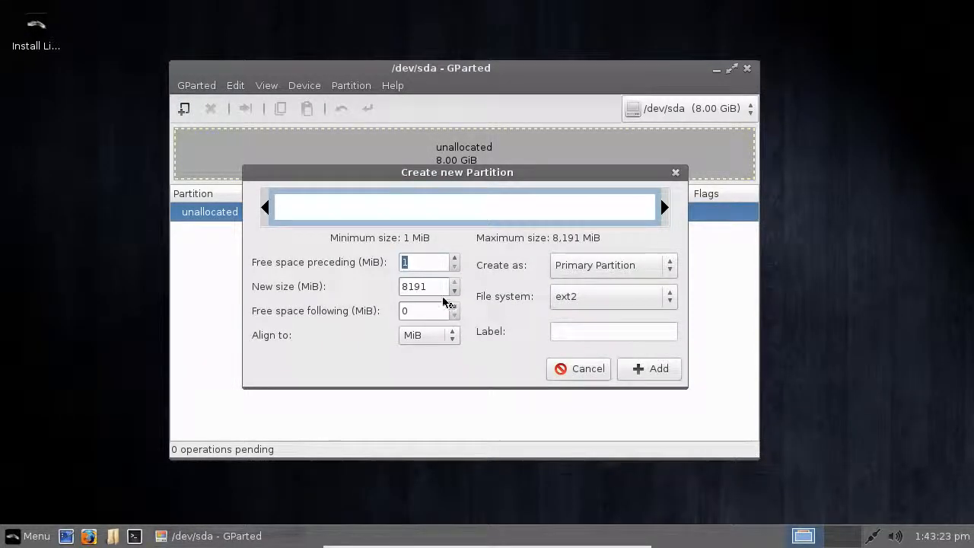
key("Tab")
type("5500")
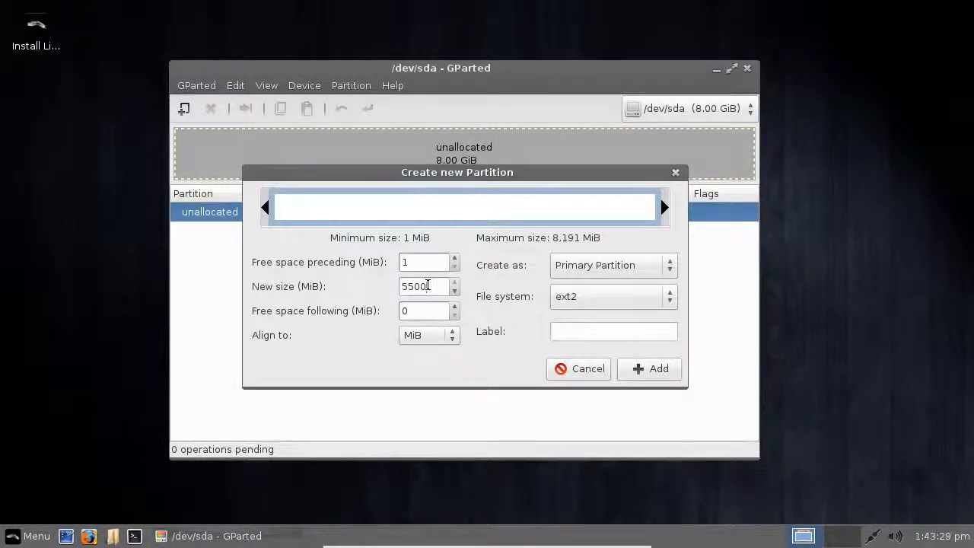
left_click(443, 311)
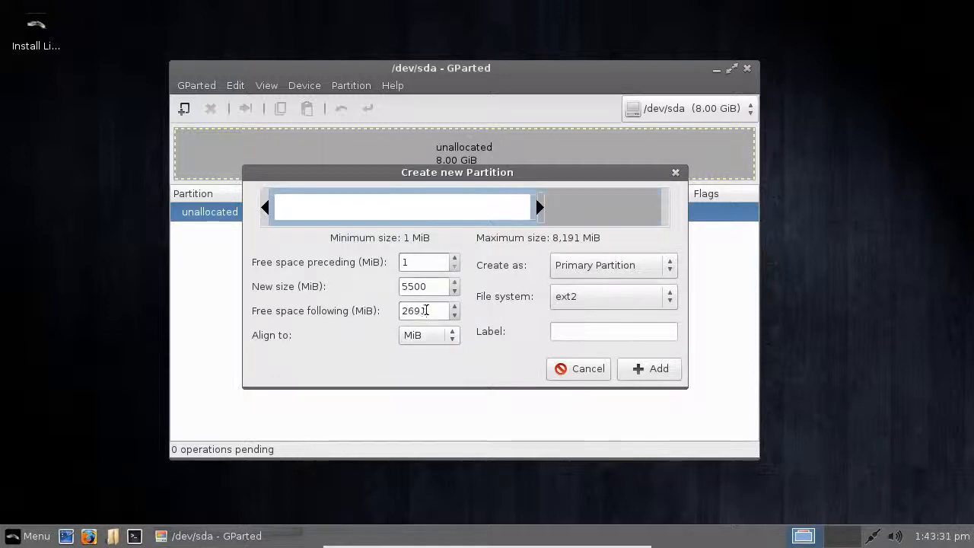
Step: Set the new 5500 MiB partition's file system to ext4, label it /, and add it to the pending operations
left_click(573, 299)
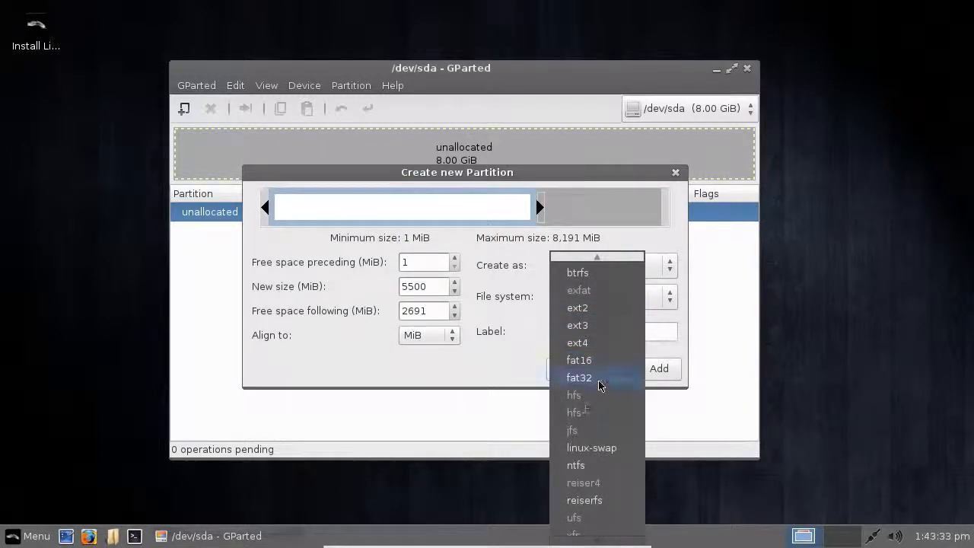
left_click(600, 381)
left_click(587, 295)
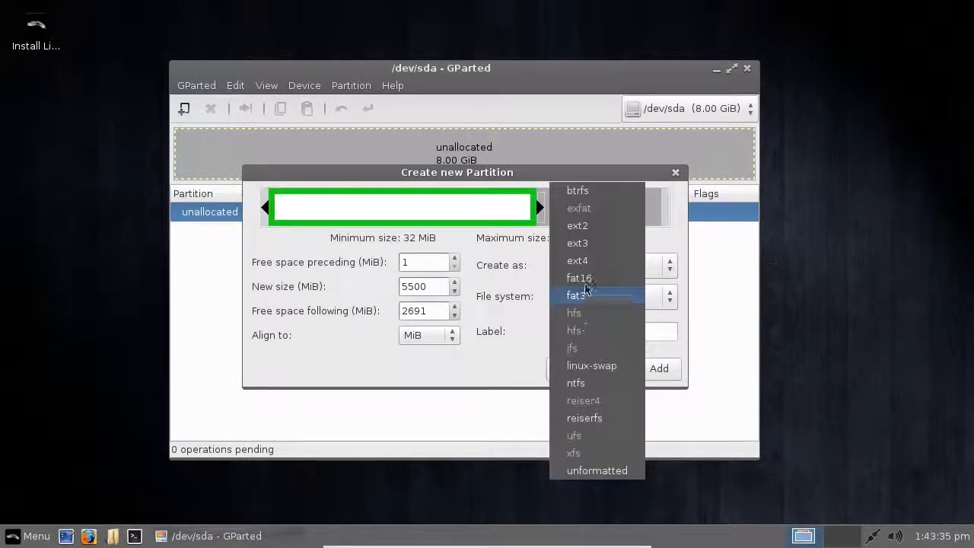
left_click(580, 268)
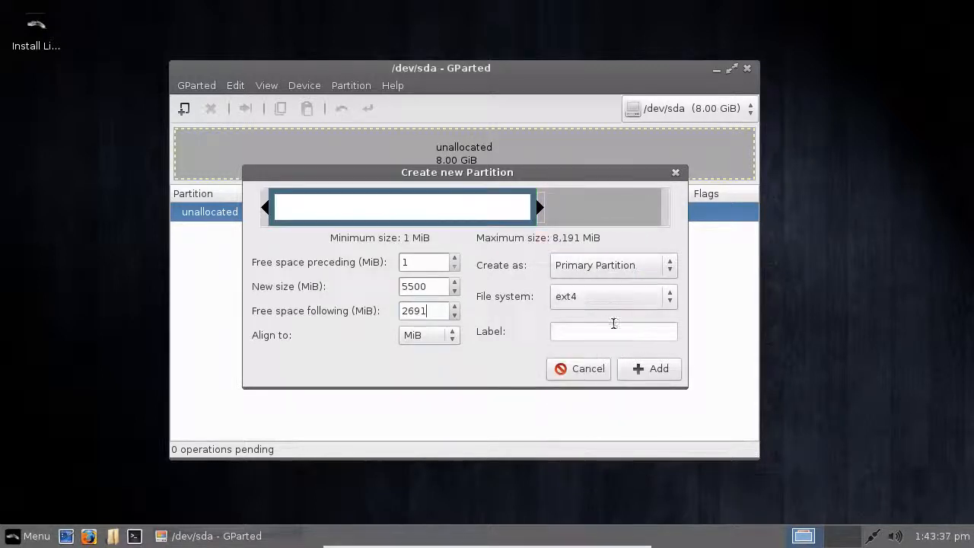
left_click(618, 324)
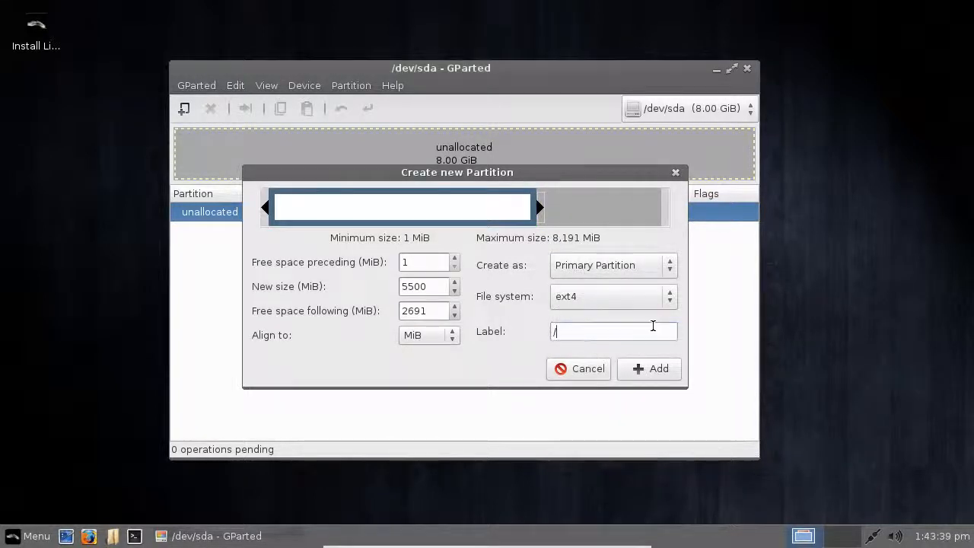
left_click(660, 371)
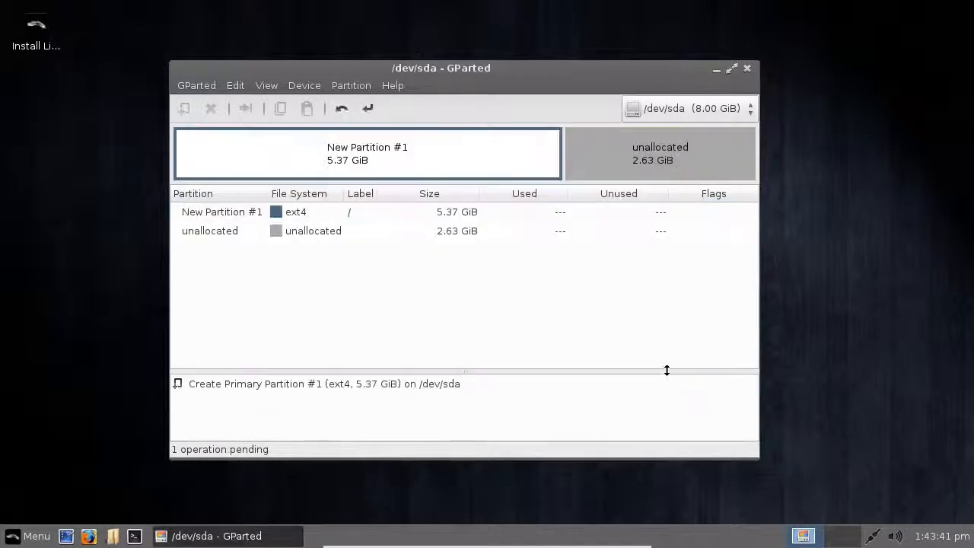
Step: Begin a second primary partition in the remaining unallocated space with a size of 1600 MiB
left_click(295, 233)
double_click(293, 234)
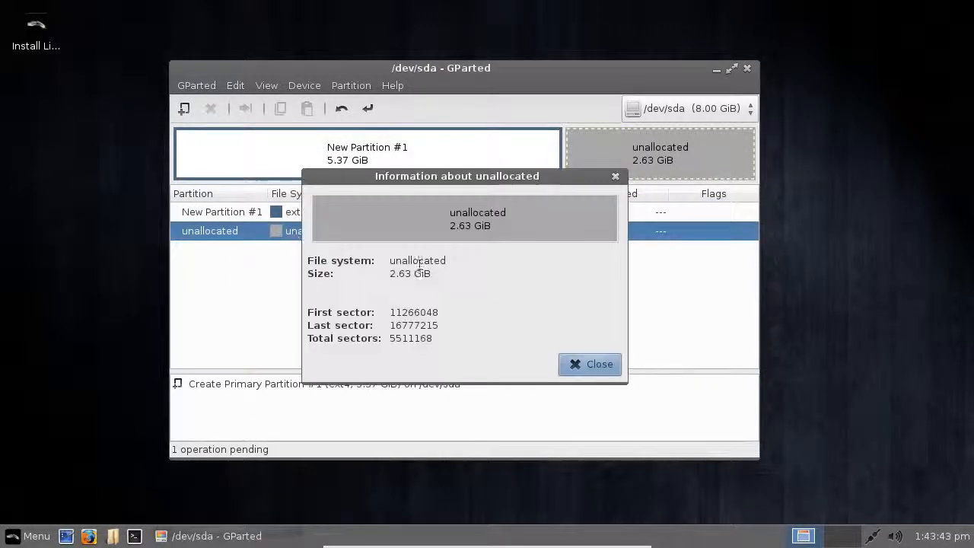
left_click(588, 369)
left_click(183, 111)
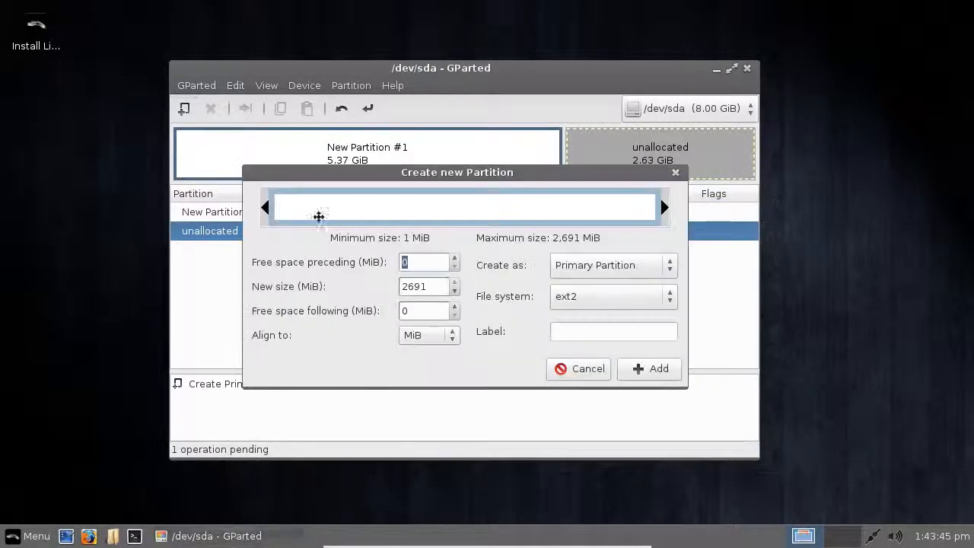
double_click(428, 286)
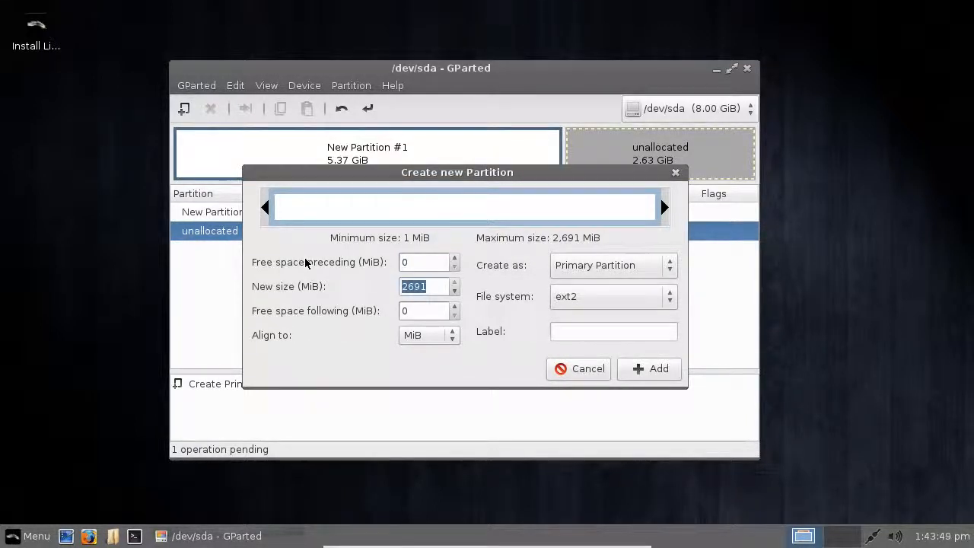
type("15")
key("BackSpace")
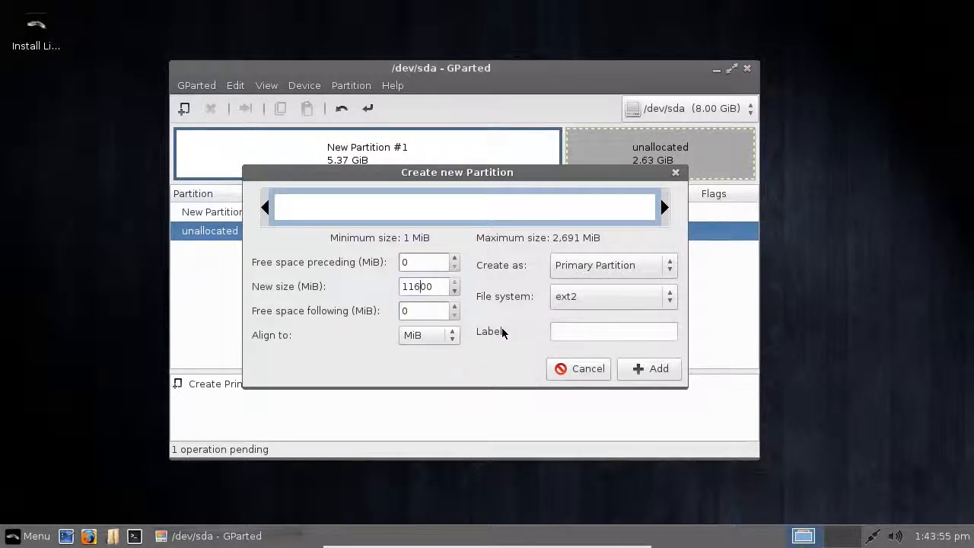
key("BackSpace")
Step: Set the 1600 MiB partition's file system to ext4, label it /home, and add it to the pending operations
left_click(576, 298)
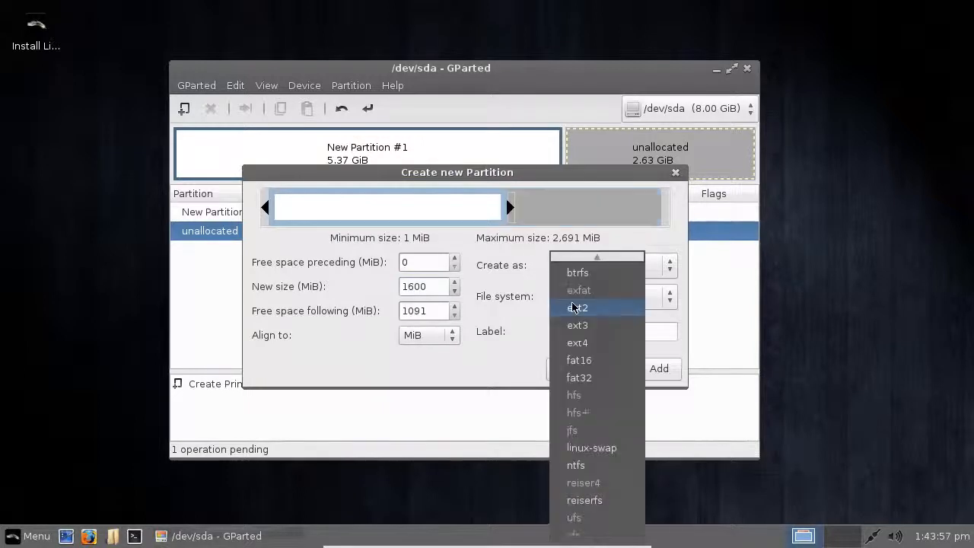
left_click(576, 347)
left_click(621, 327)
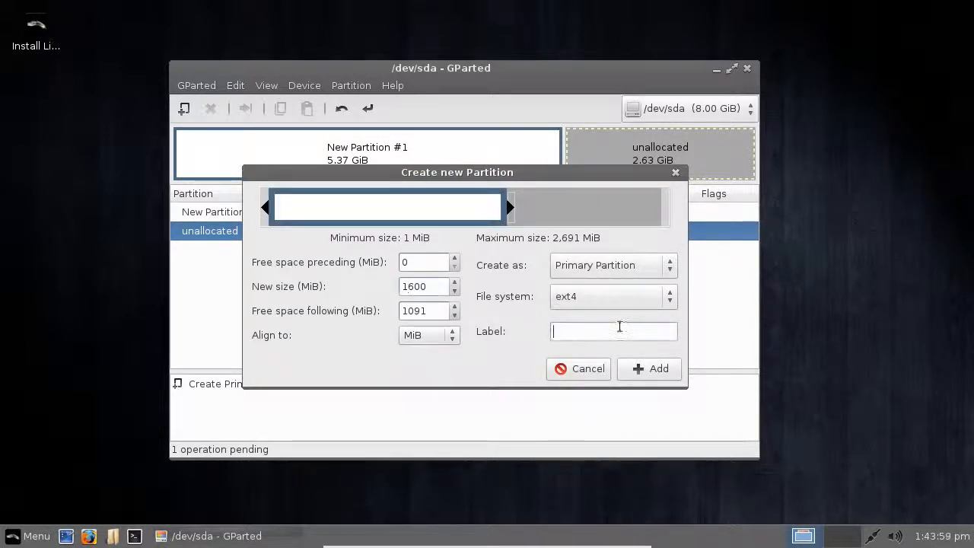
type("/")
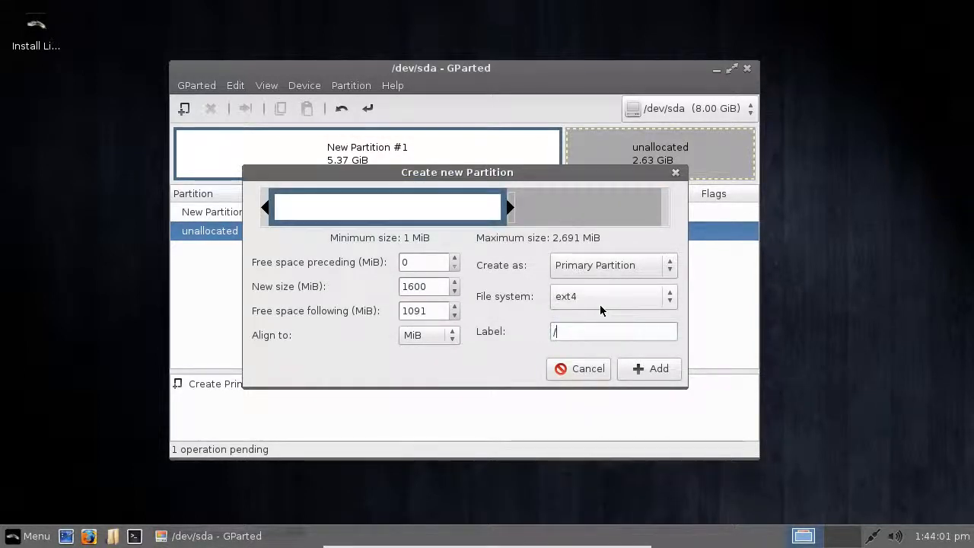
type("home")
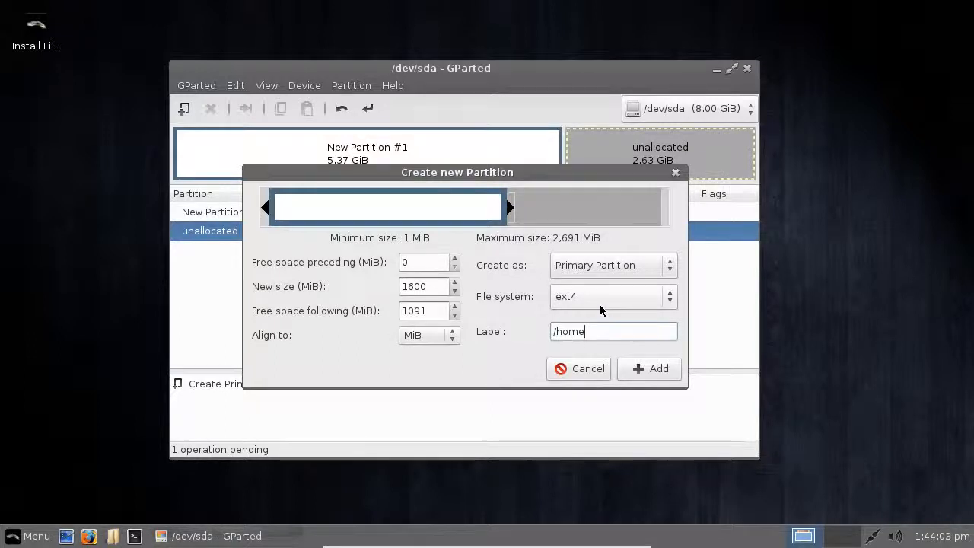
left_click(645, 367)
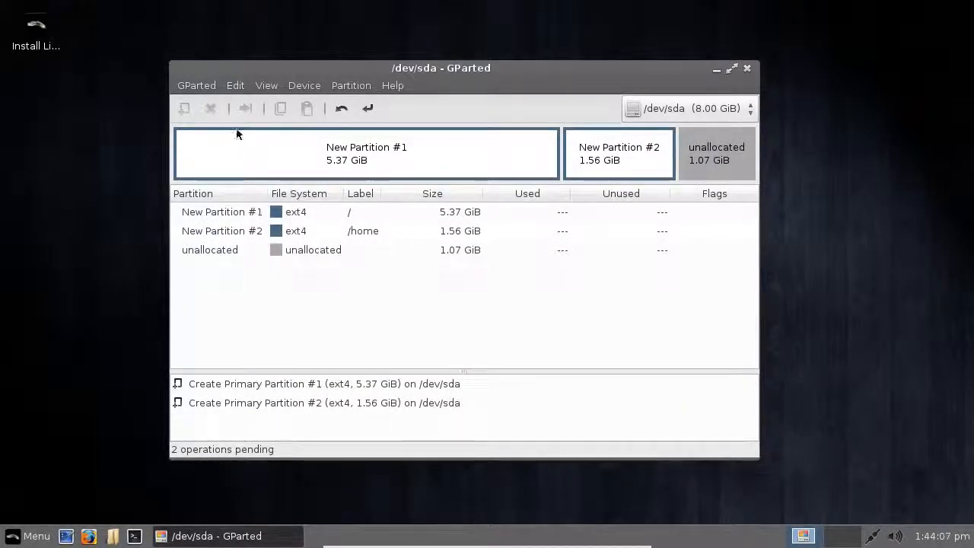
Step: Begin a third primary partition filling the remaining unallocated space, with linux-swap as its file system
left_click(210, 250)
left_click(194, 114)
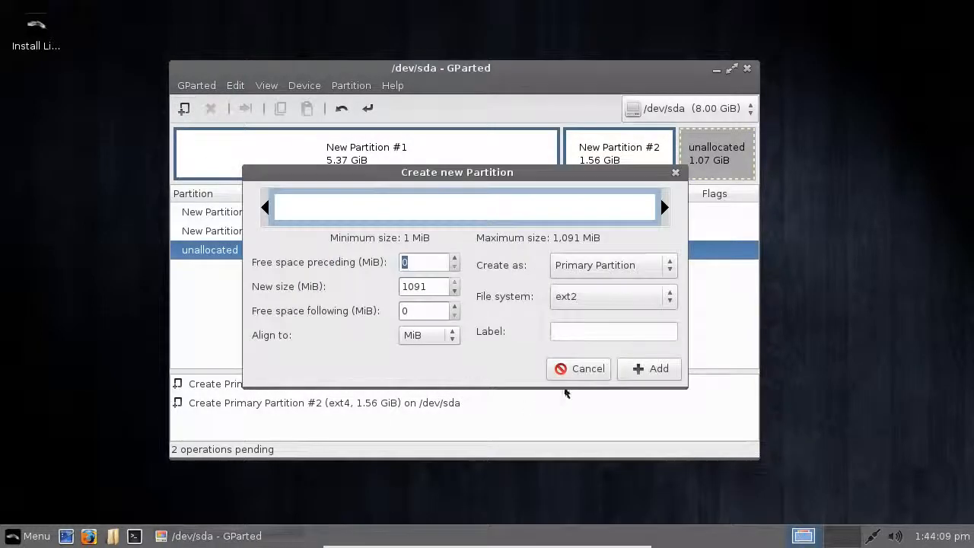
left_click(580, 273)
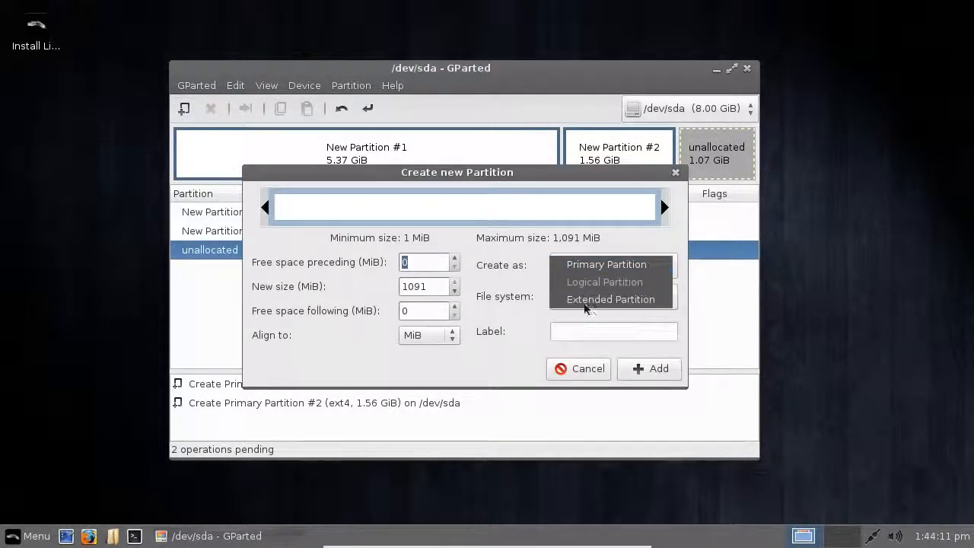
left_click(540, 302)
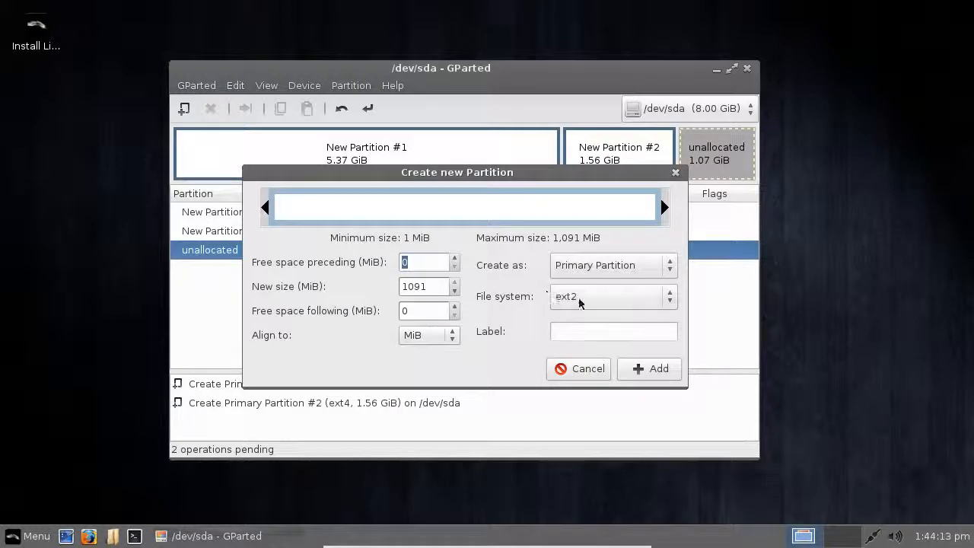
left_click(581, 297)
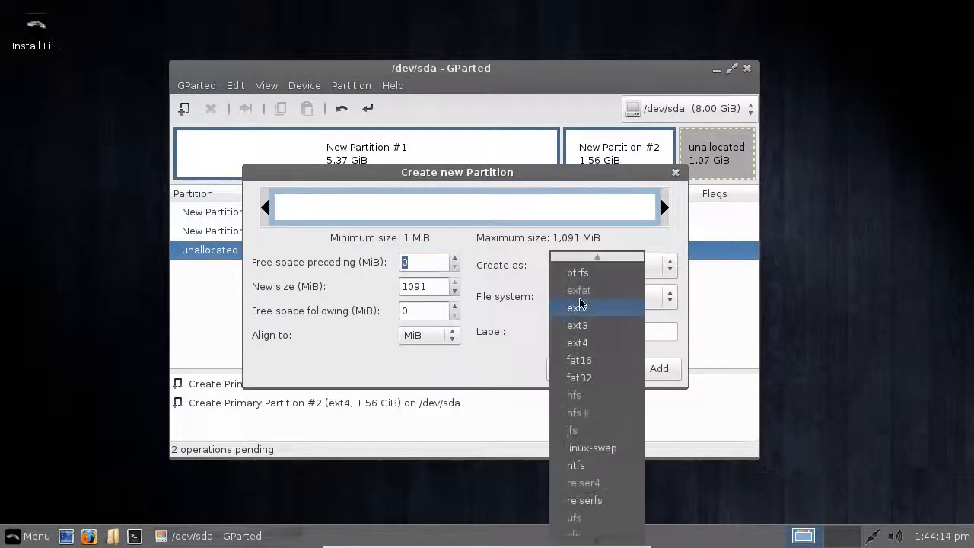
left_click(466, 306)
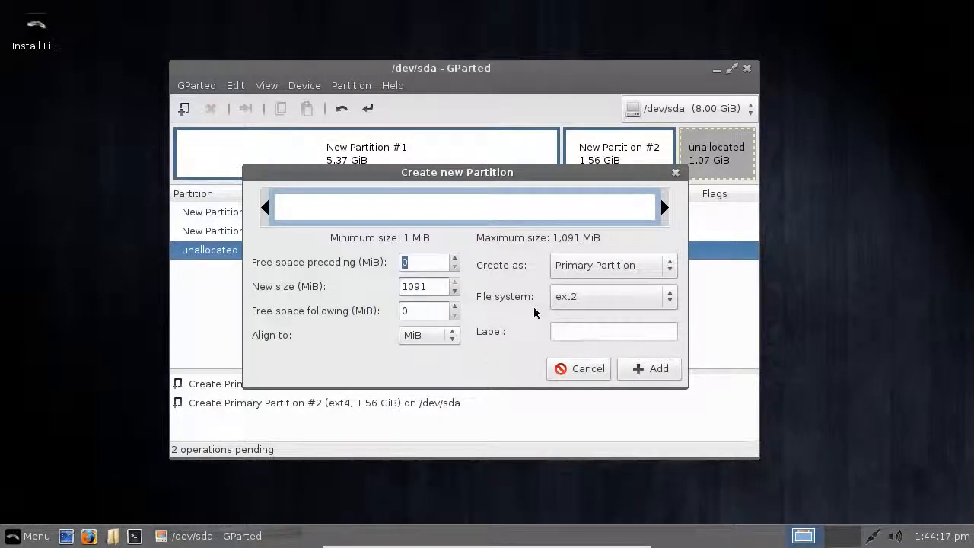
left_click(579, 266)
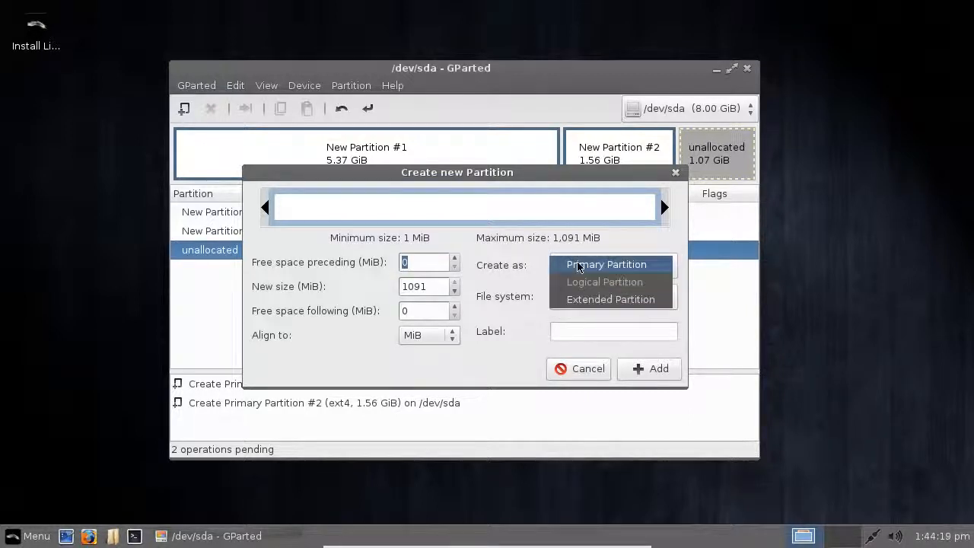
left_click(533, 298)
left_click(571, 304)
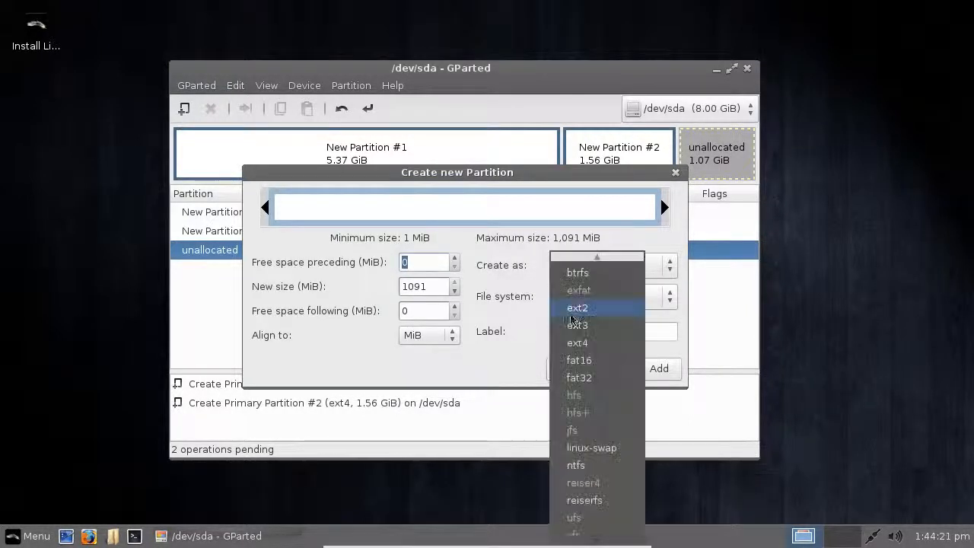
left_click(586, 448)
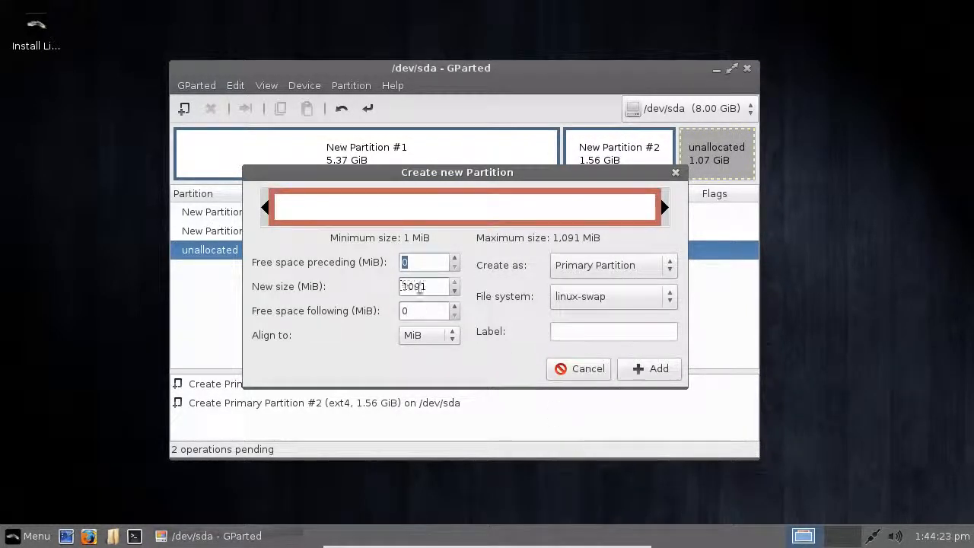
Step: Label the linux-swap partition swap and add it to the pending operations
left_click(611, 325)
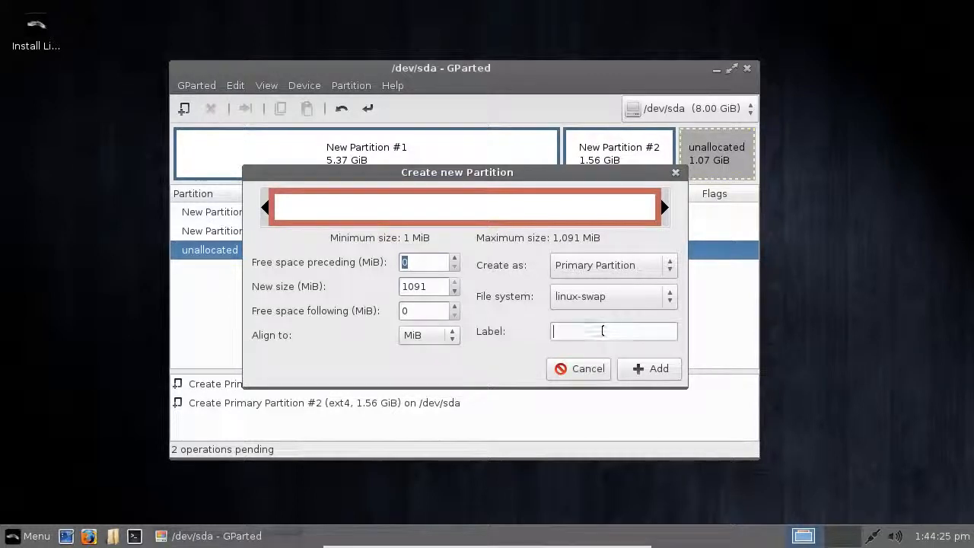
type("swap")
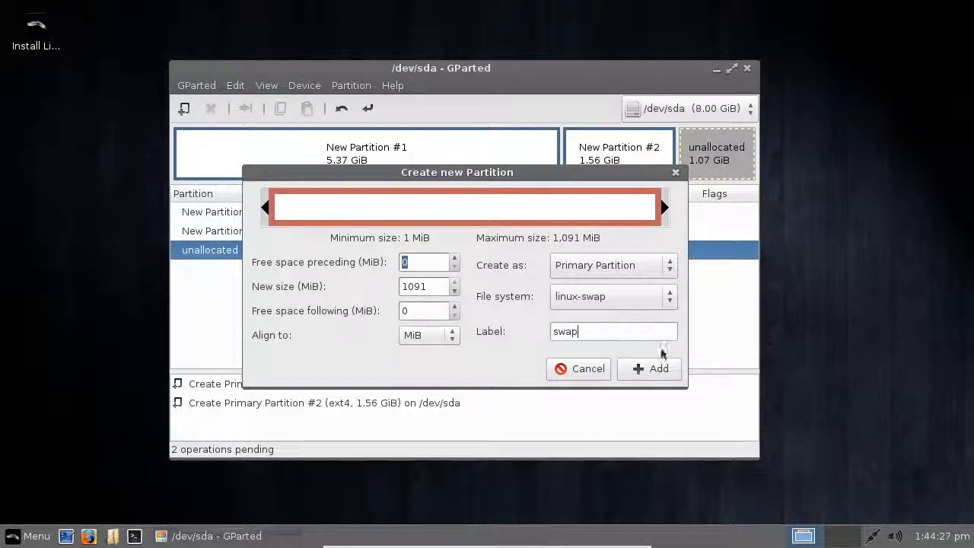
left_click(652, 369)
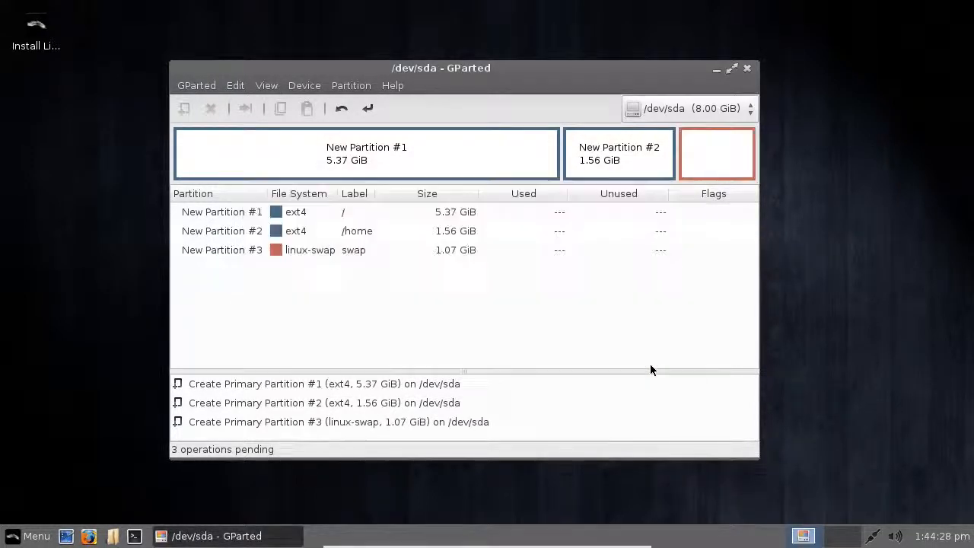
Step: Apply the pending partition operations to /dev/sda and quit GParted
left_click(368, 109)
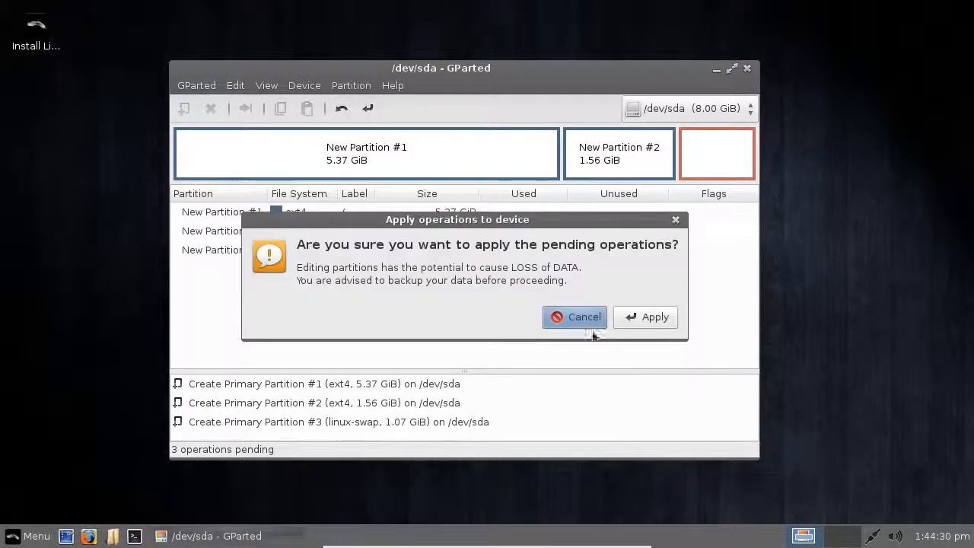
left_click(642, 316)
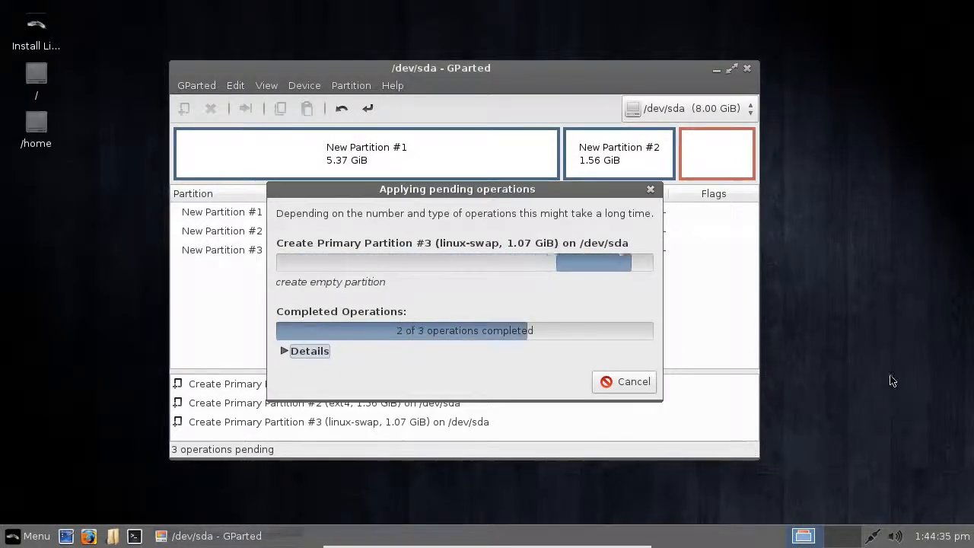
left_click(613, 314)
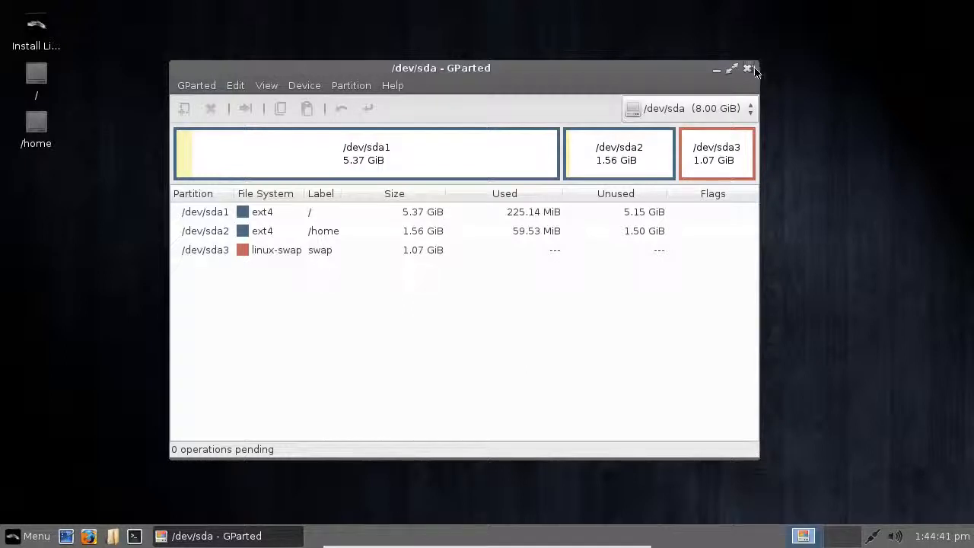
left_click(202, 89)
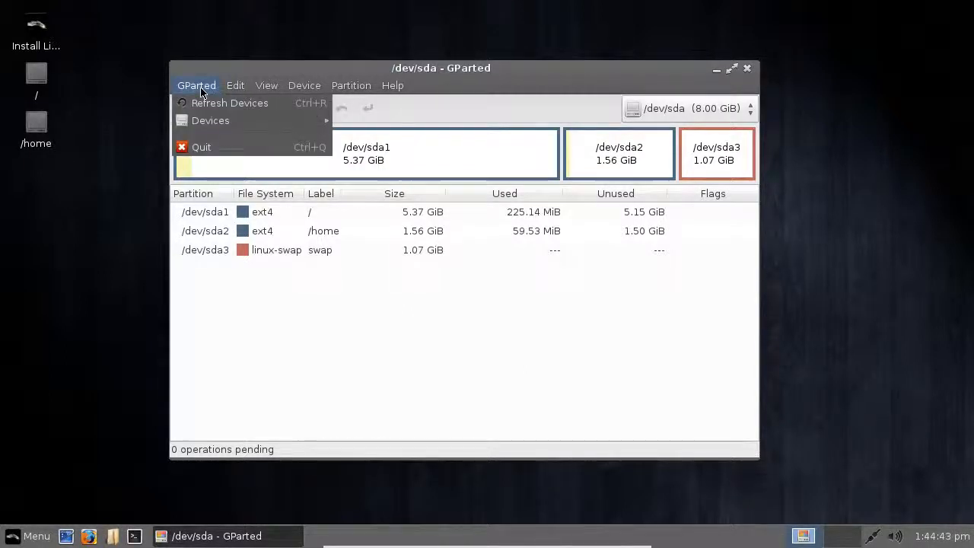
left_click(189, 147)
Step: Change the desktop background to the Mysterious Wolf image and close the desktop settings
right_click(258, 212)
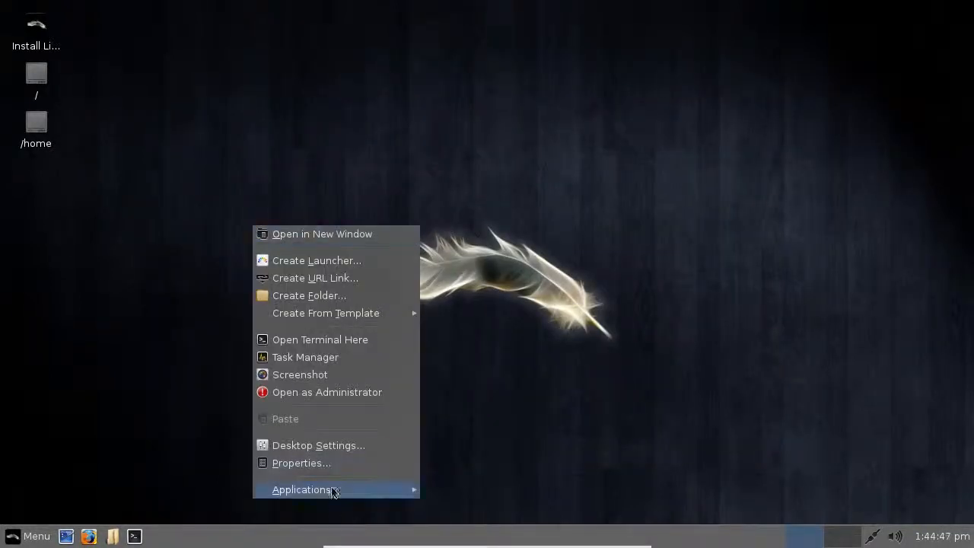
left_click(332, 448)
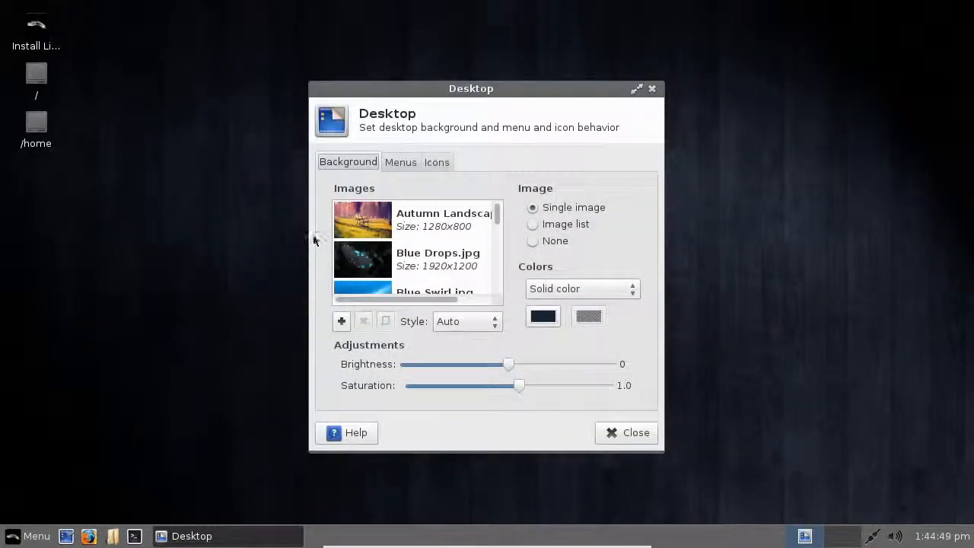
left_click(409, 264)
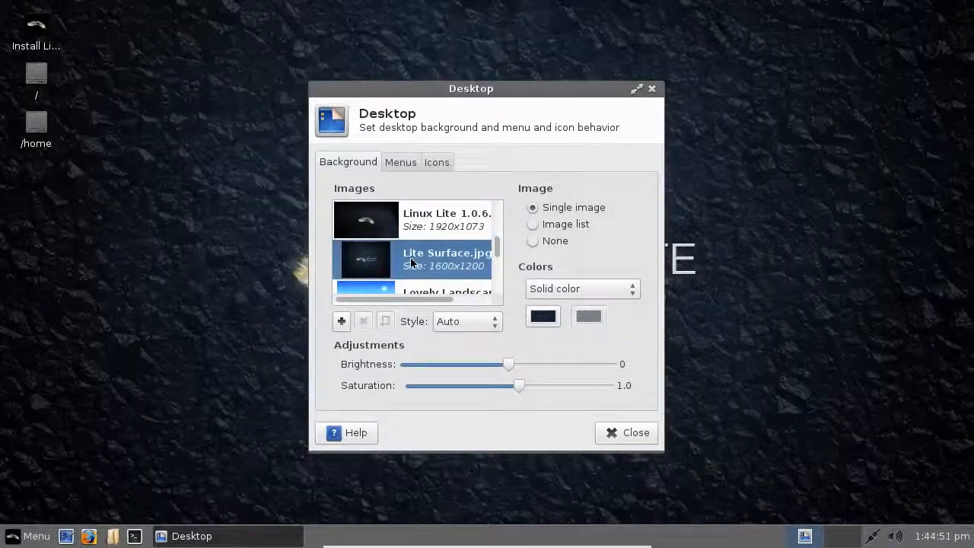
scroll(411, 257, "down", 4)
left_click(413, 243)
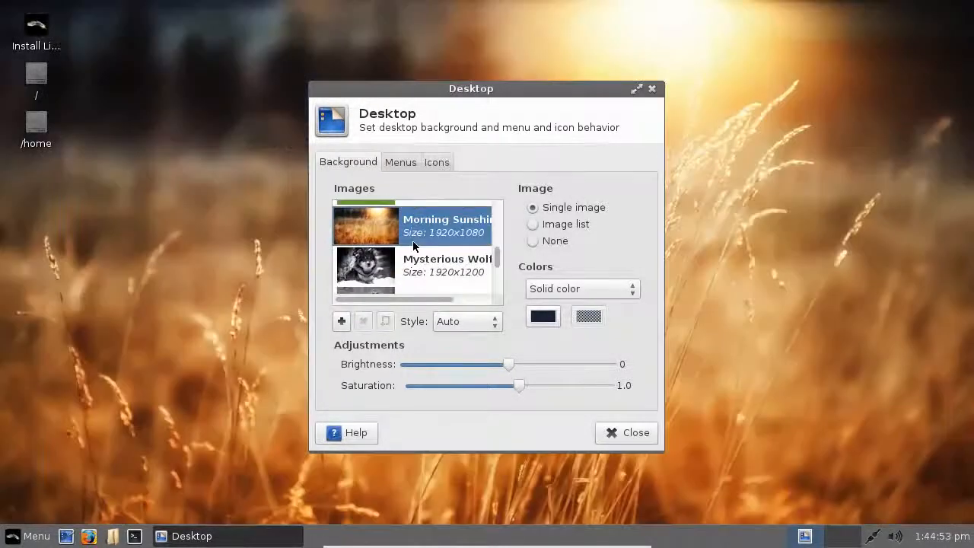
left_click(409, 274)
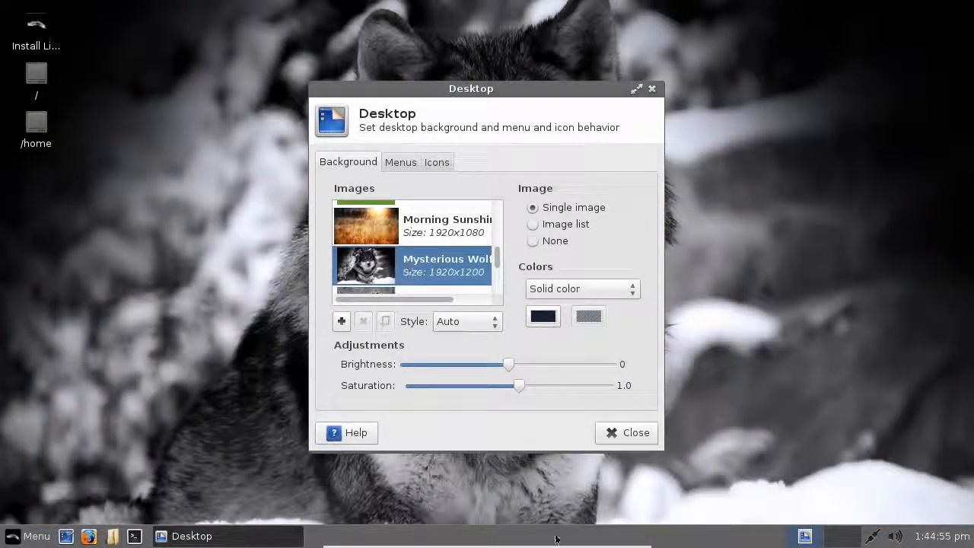
left_click(636, 433)
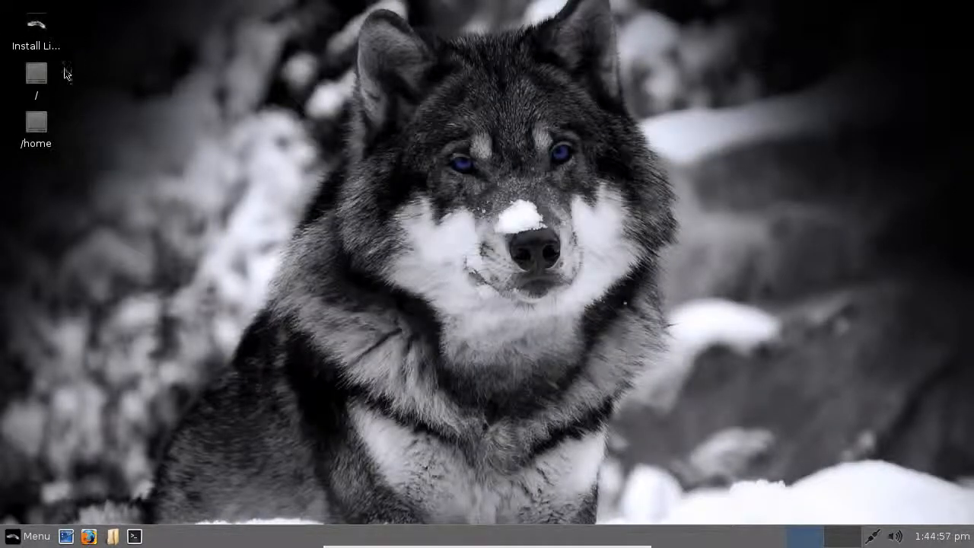
Step: Start the Linux Lite installer, choose Português as the installation language and continue
left_click(31, 30)
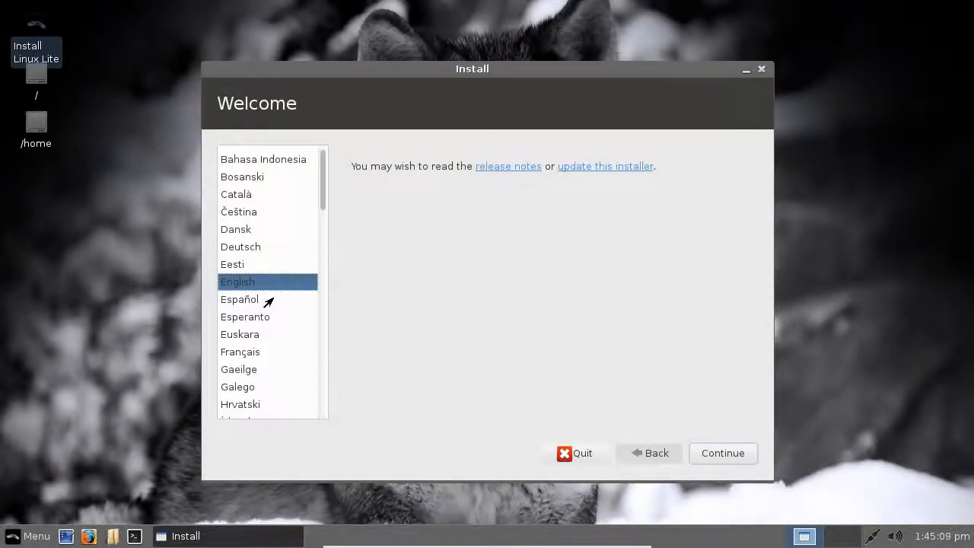
type("p")
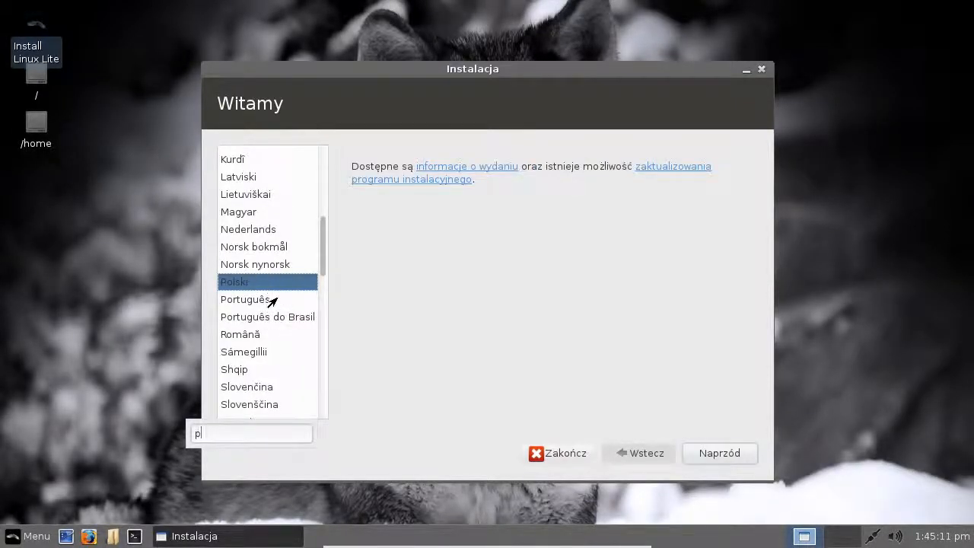
left_click(268, 300)
left_click(722, 452)
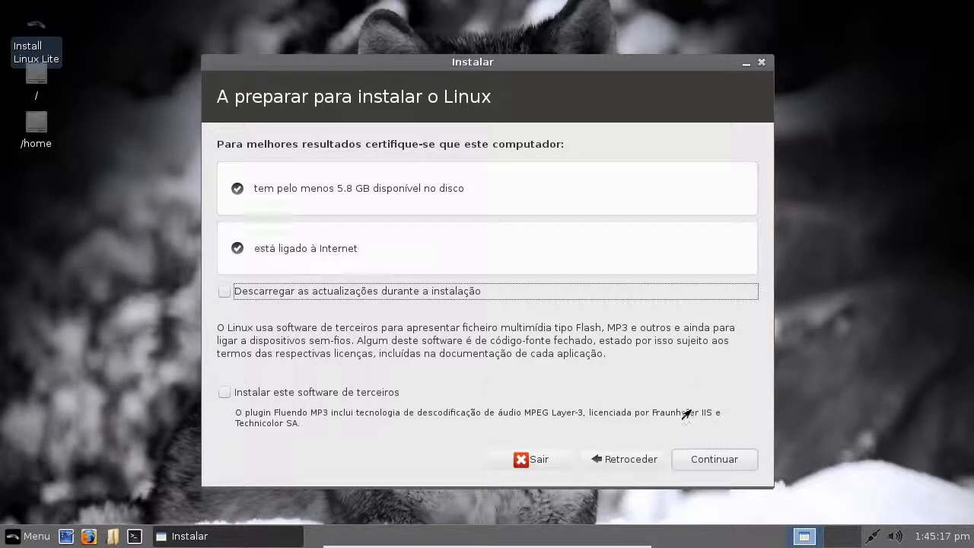
Step: Continue without updates or third-party software and choose "Mais uma coisa" to partition the disk manually
left_click(713, 461)
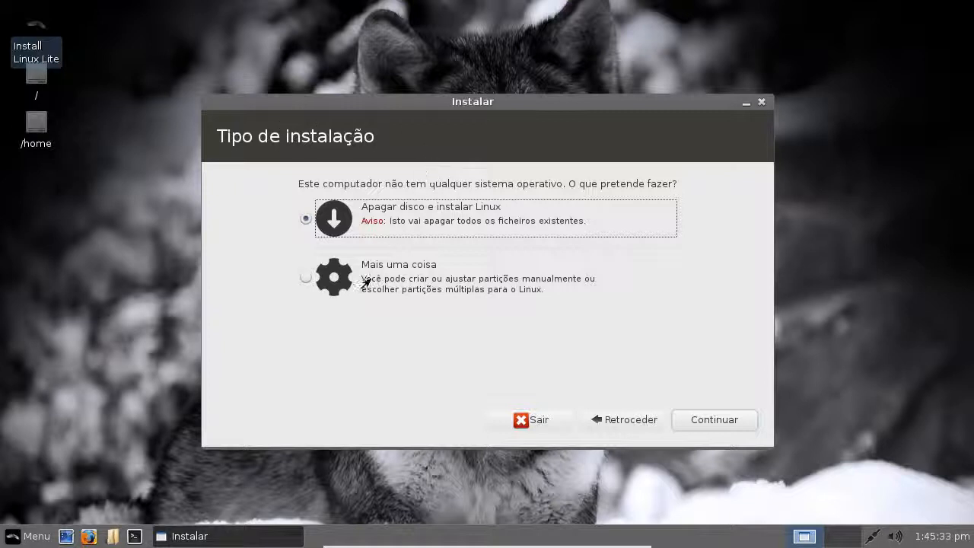
left_click(304, 279)
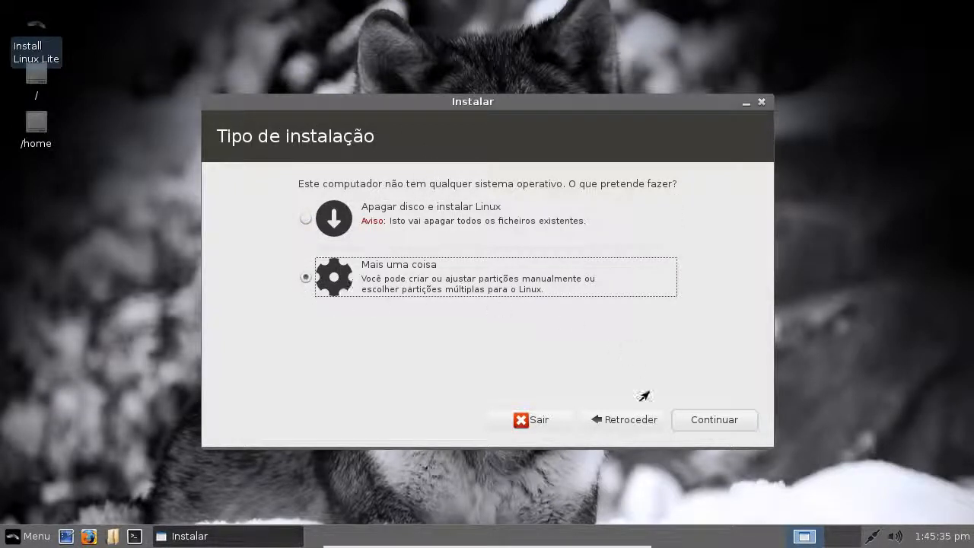
left_click(691, 426)
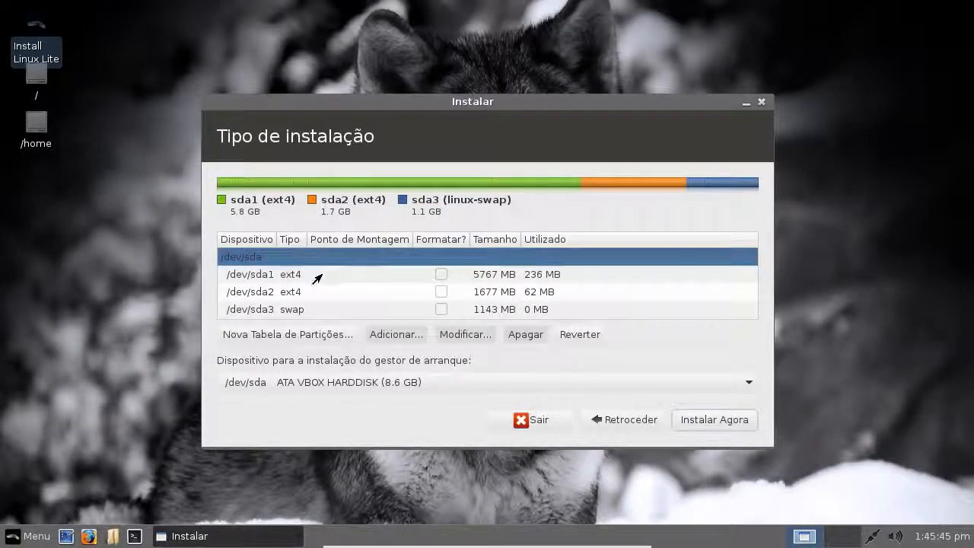
Step: Modify /dev/sda1 to be used as an Ext4 journaling file system with mount point /
left_click(294, 277)
left_click(302, 298)
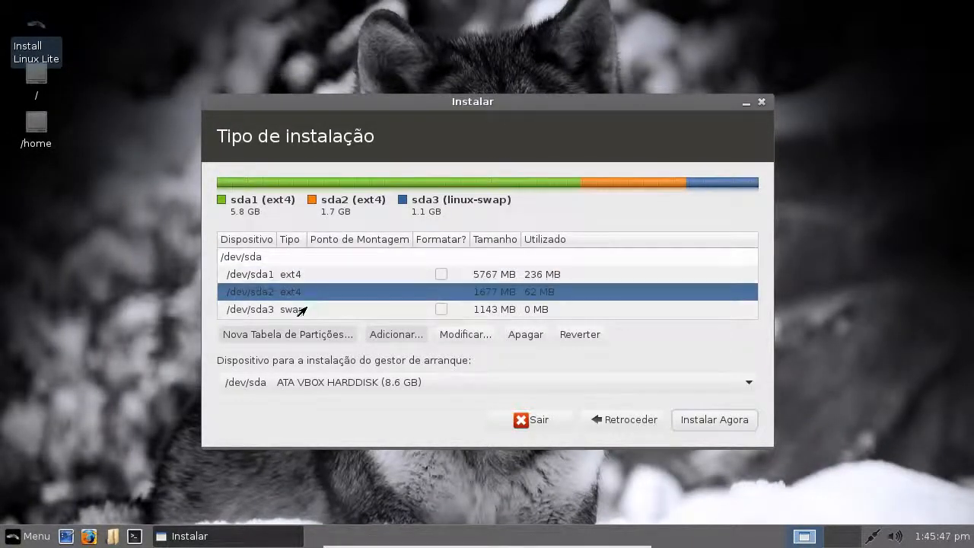
left_click(301, 311)
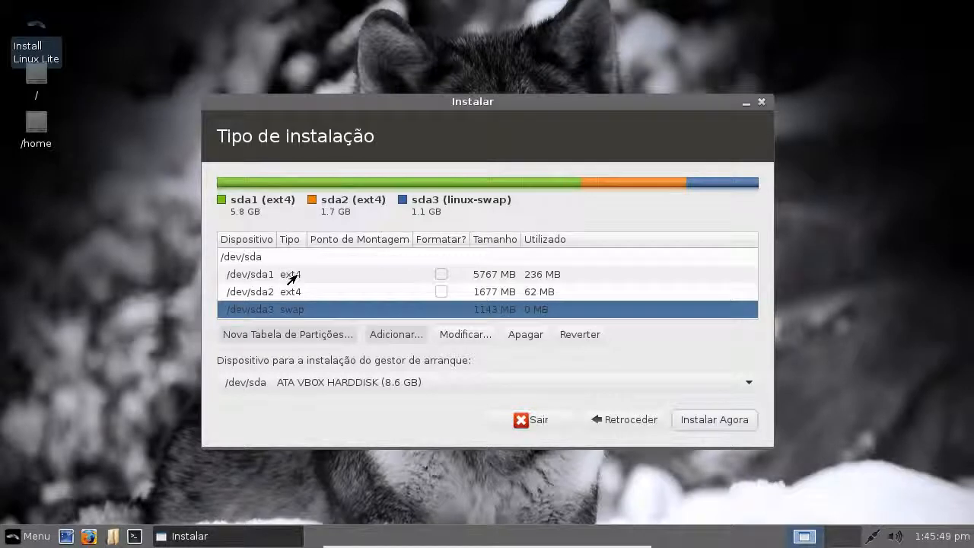
left_click(291, 275)
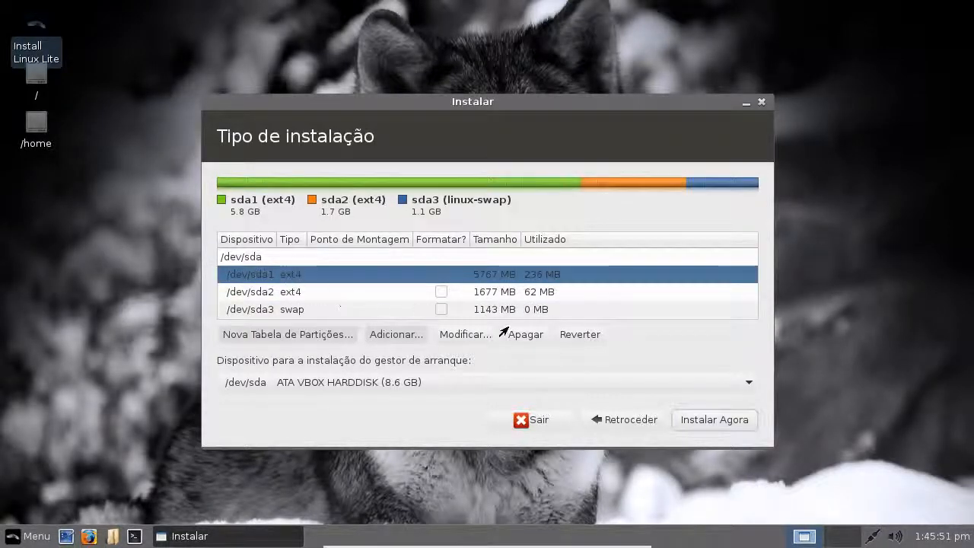
left_click(454, 336)
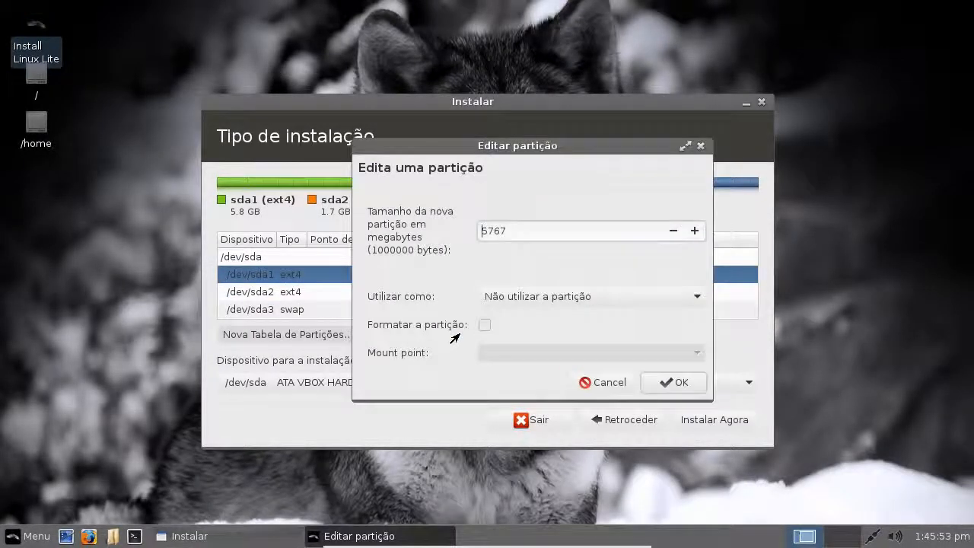
left_click(495, 297)
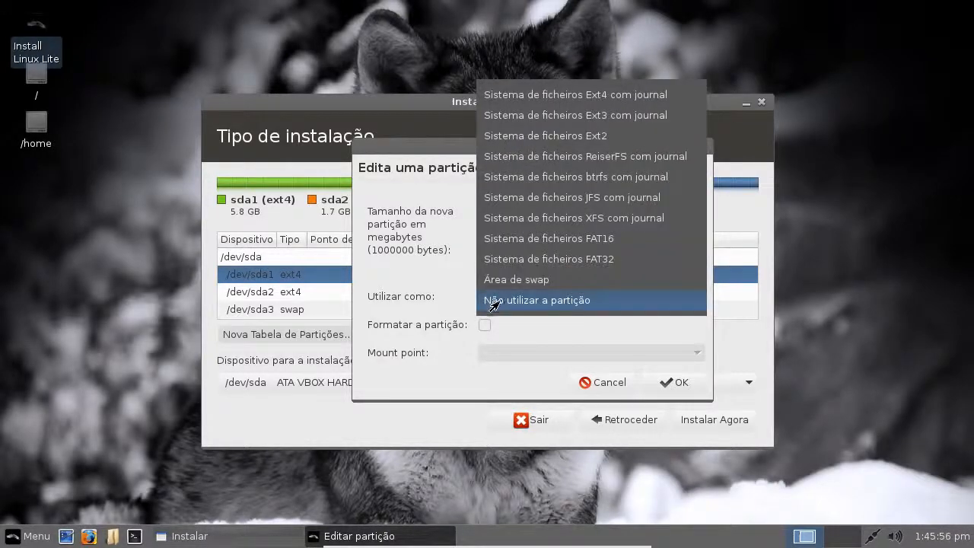
left_click(532, 95)
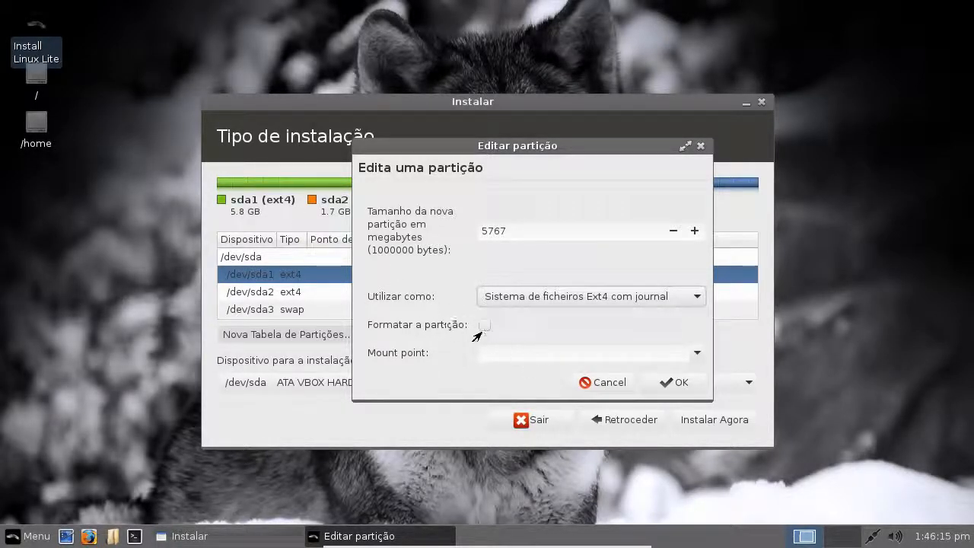
left_click(696, 354)
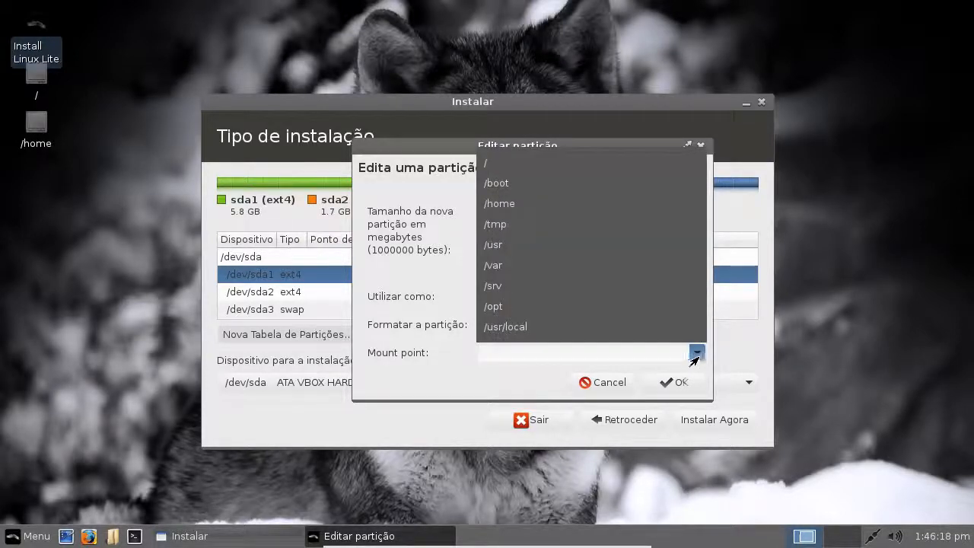
left_click(564, 163)
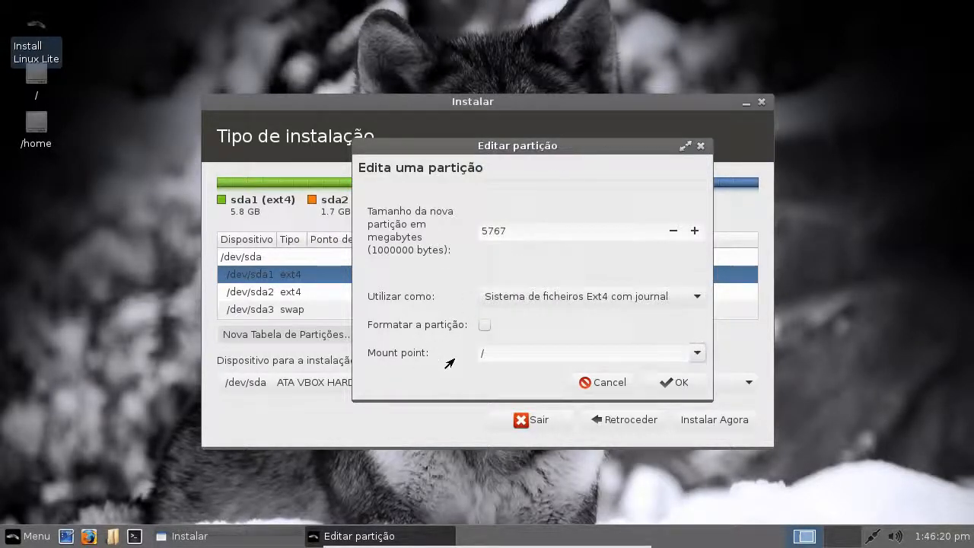
left_click(677, 382)
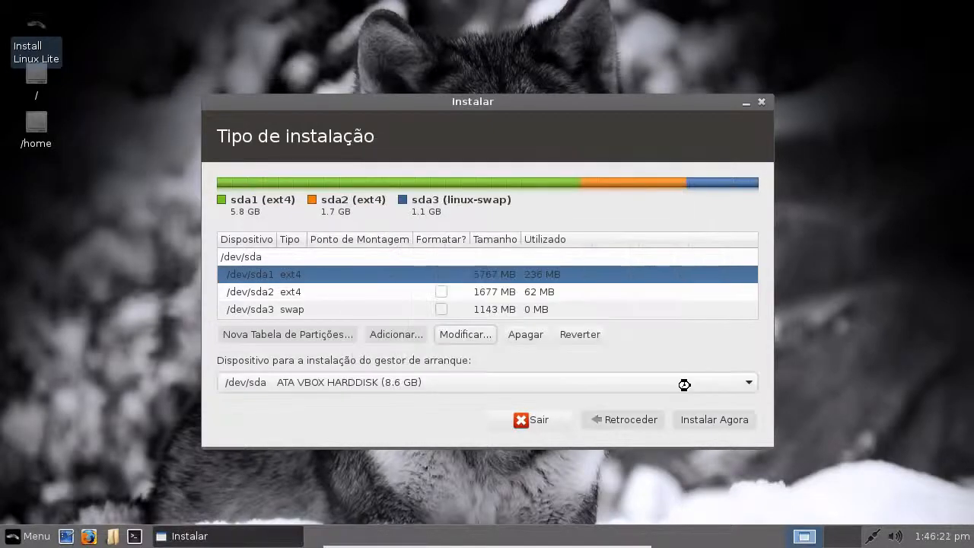
Step: Modify /dev/sda2 to be used as an Ext4 journaling file system with mount point /home
double_click(304, 292)
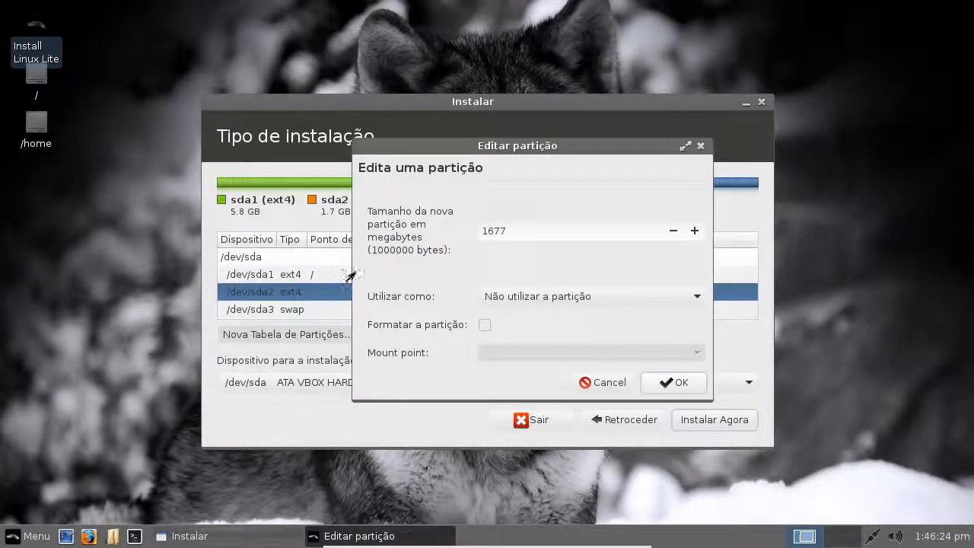
left_click(590, 296)
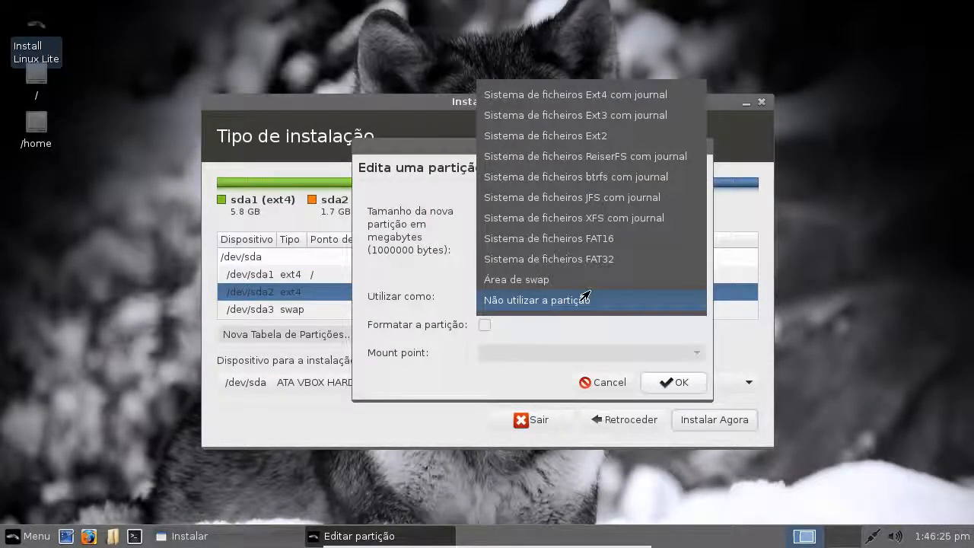
left_click(523, 101)
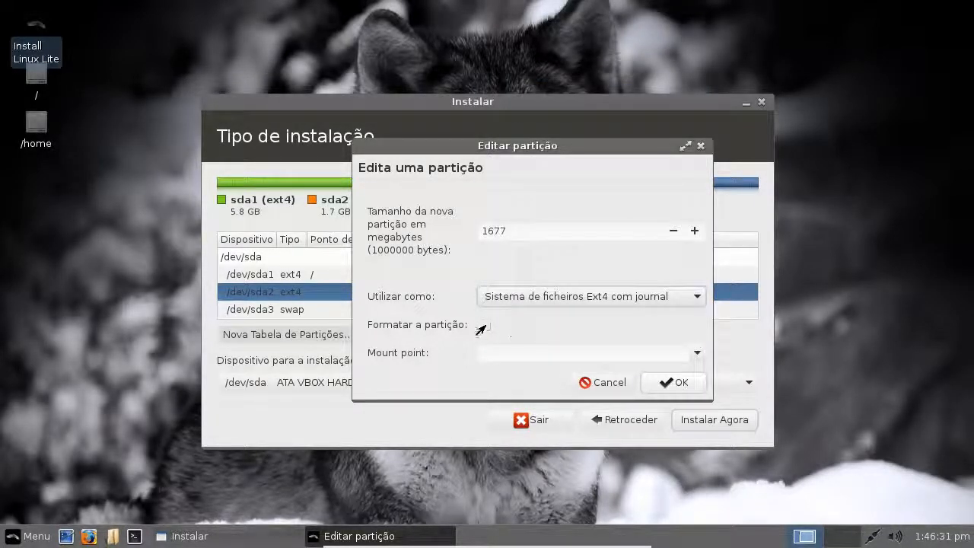
left_click(696, 353)
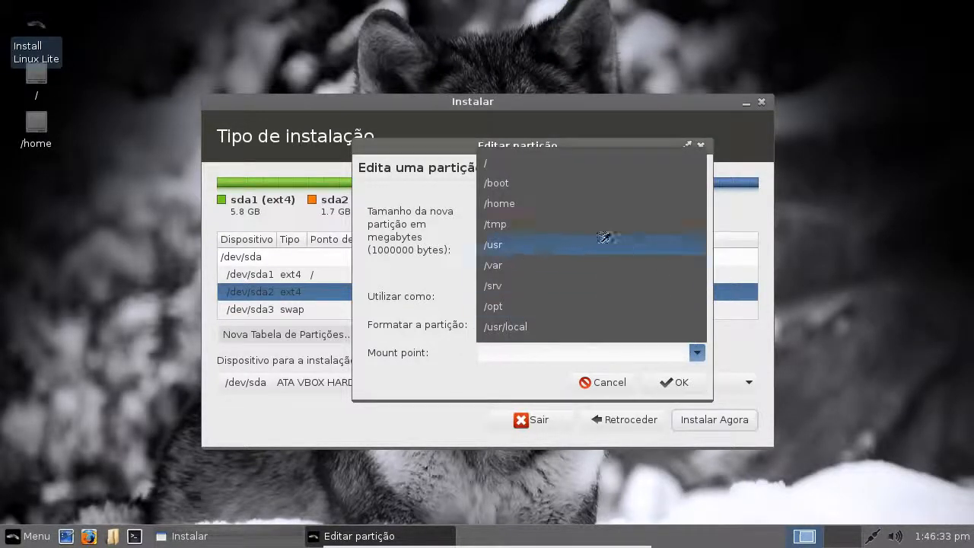
left_click(536, 204)
left_click(670, 382)
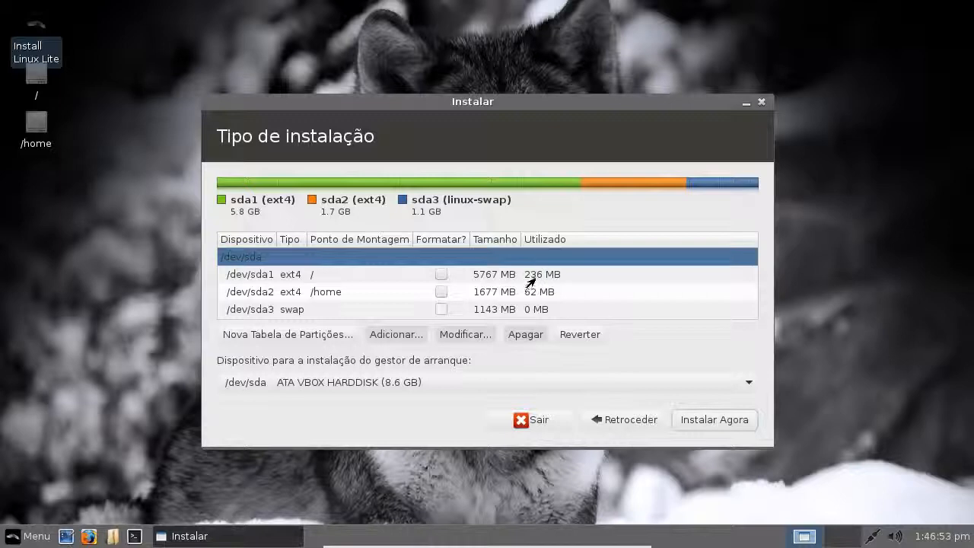
Step: Mark the / and /home partitions for formatting and select the swap partition
left_click(431, 277)
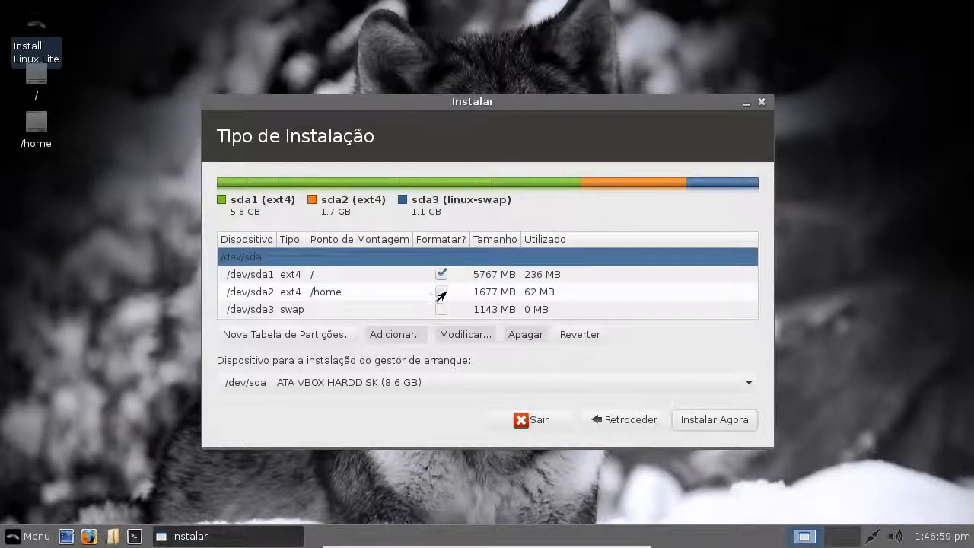
left_click(441, 292)
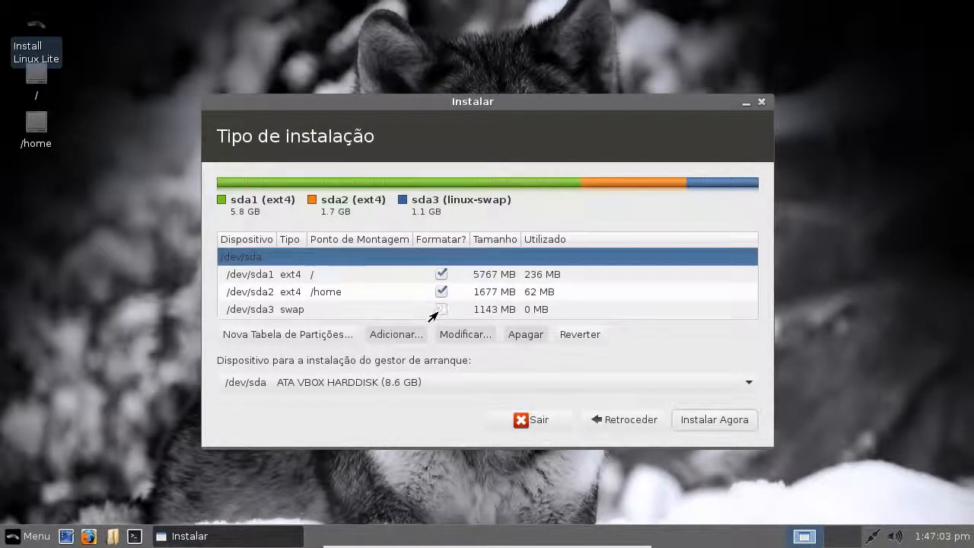
left_click(432, 315)
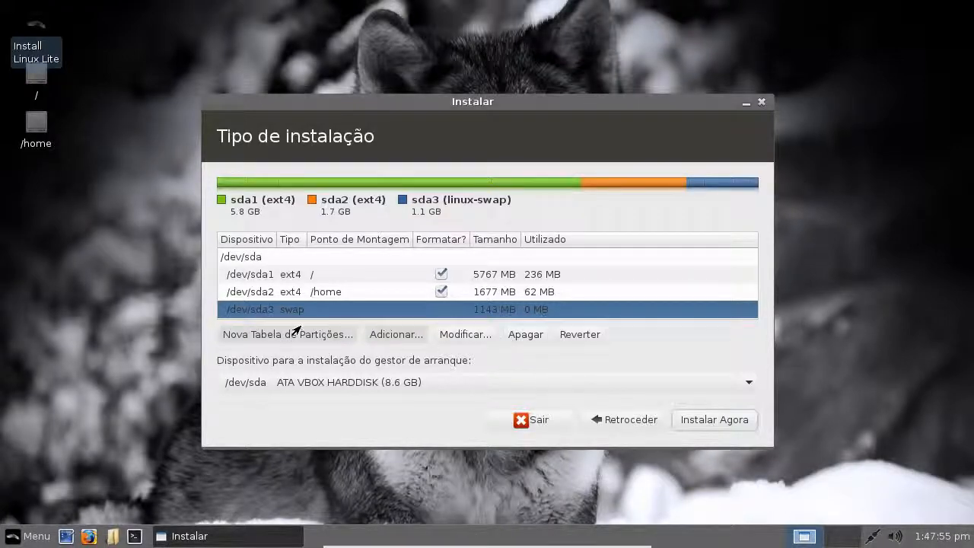
Step: Replace the existing partitions on /dev/sda with a new empty partition table
left_click(268, 259)
left_click(256, 335)
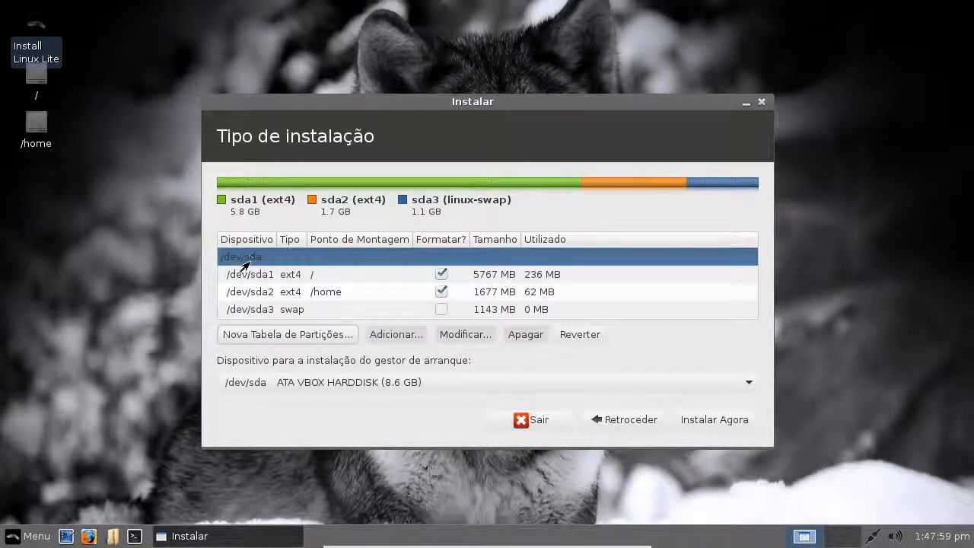
left_click(243, 272)
left_click(235, 257)
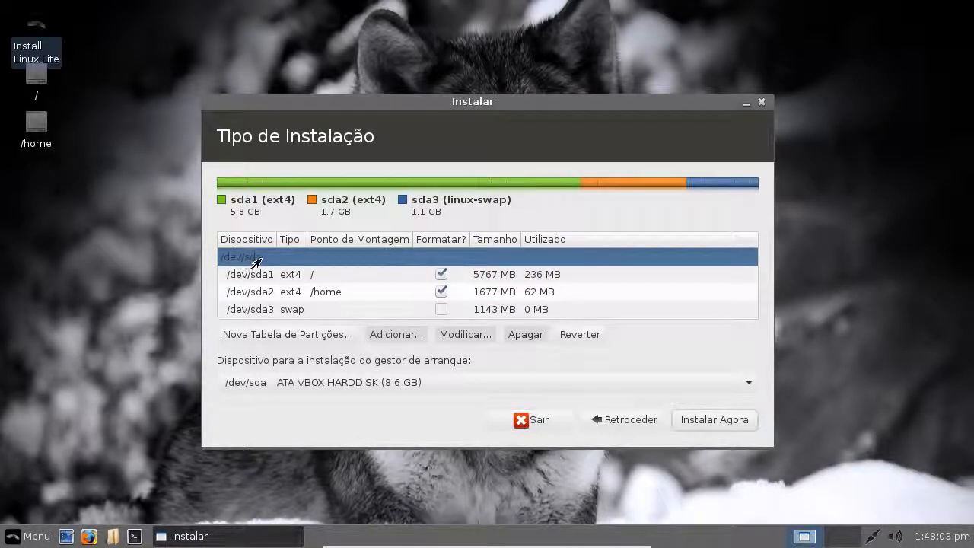
left_click(258, 337)
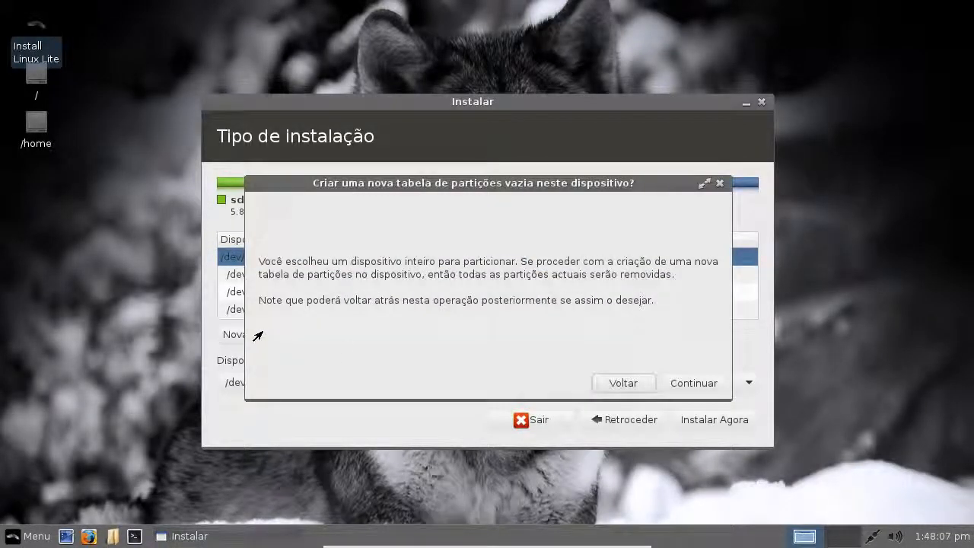
left_click(688, 383)
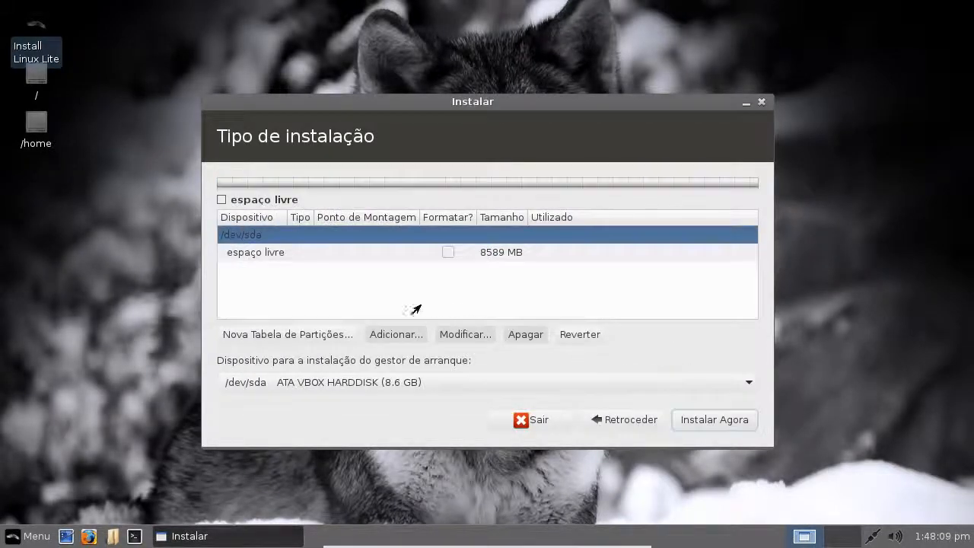
Step: Create a 5500 MB primary partition at the end of the free space, used as Ext4 with journal and mount point /
left_click(331, 254)
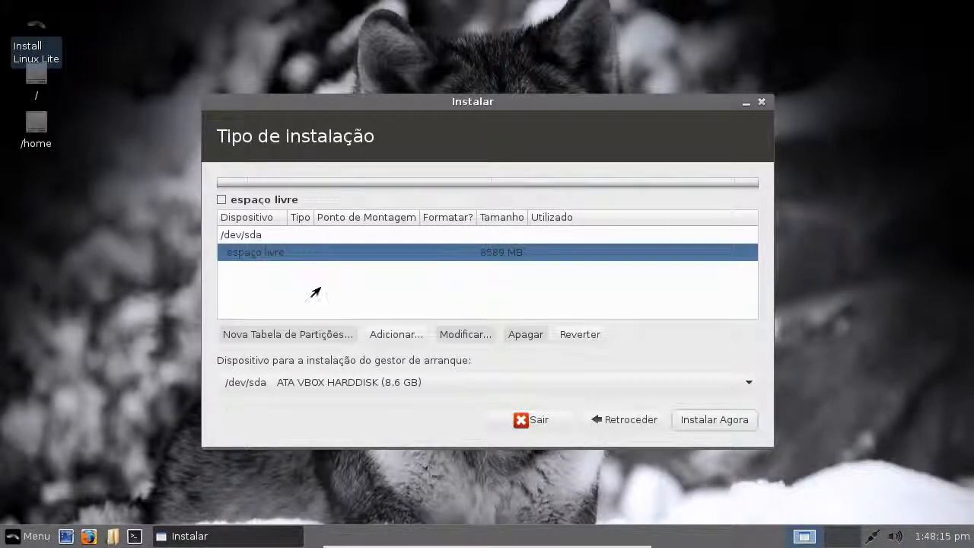
left_click(394, 335)
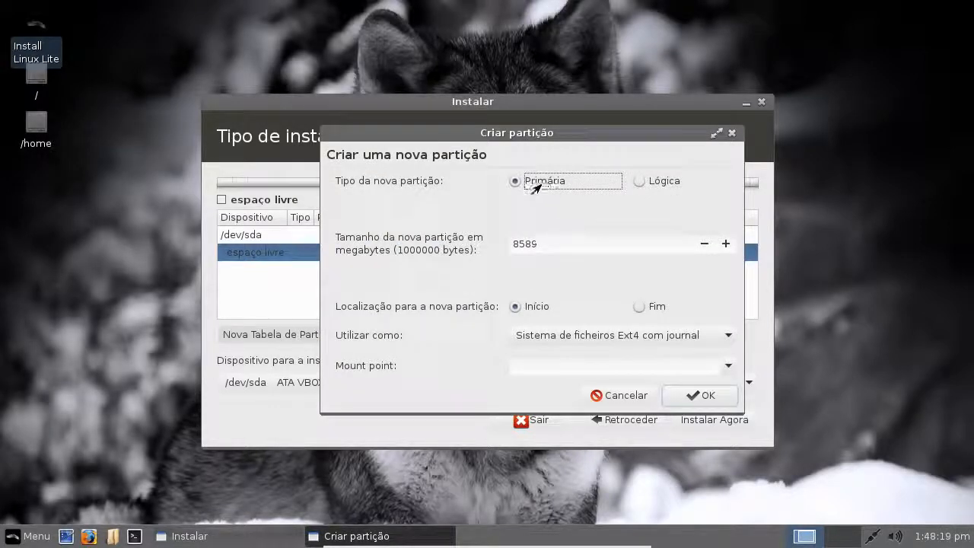
left_click(641, 182)
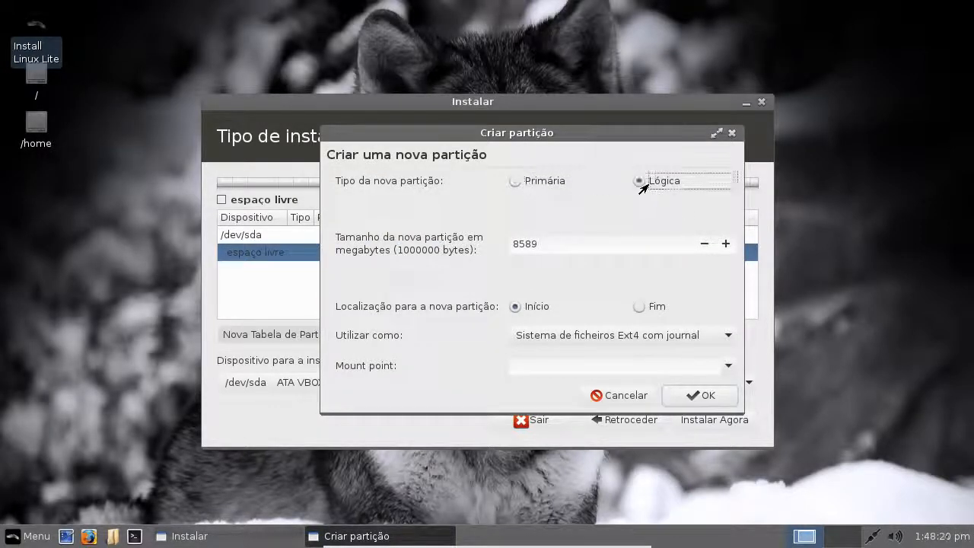
left_click(521, 181)
left_click_drag(538, 243, 465, 233)
type("5500")
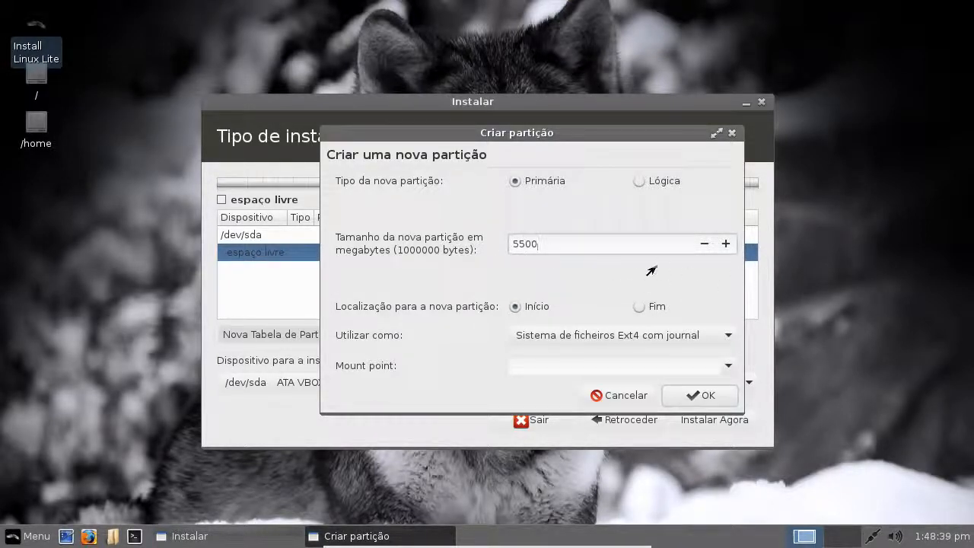
left_click(640, 307)
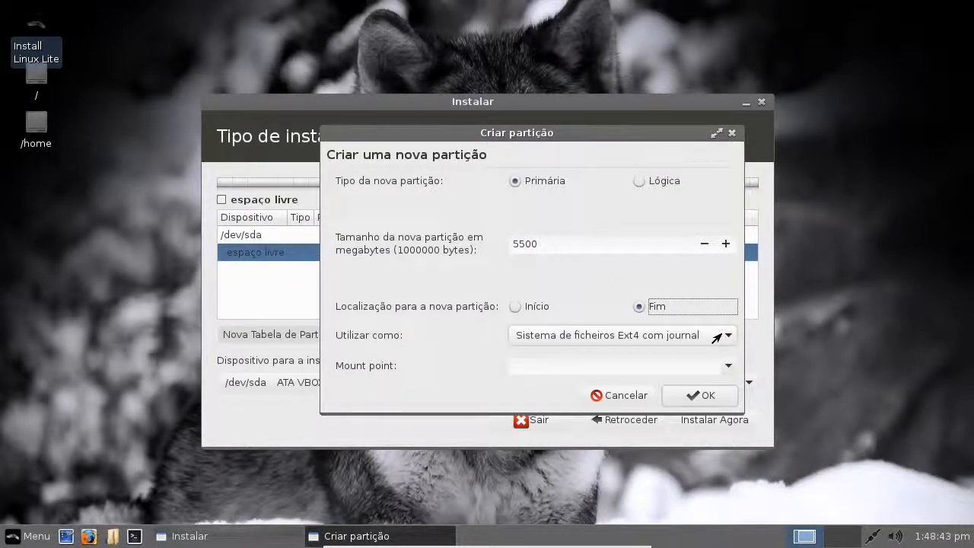
left_click(721, 373)
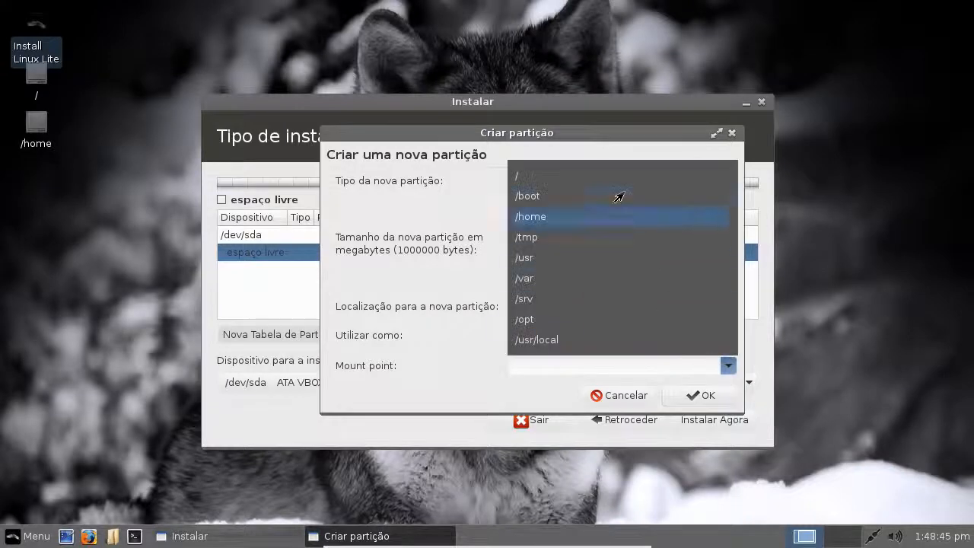
left_click(602, 181)
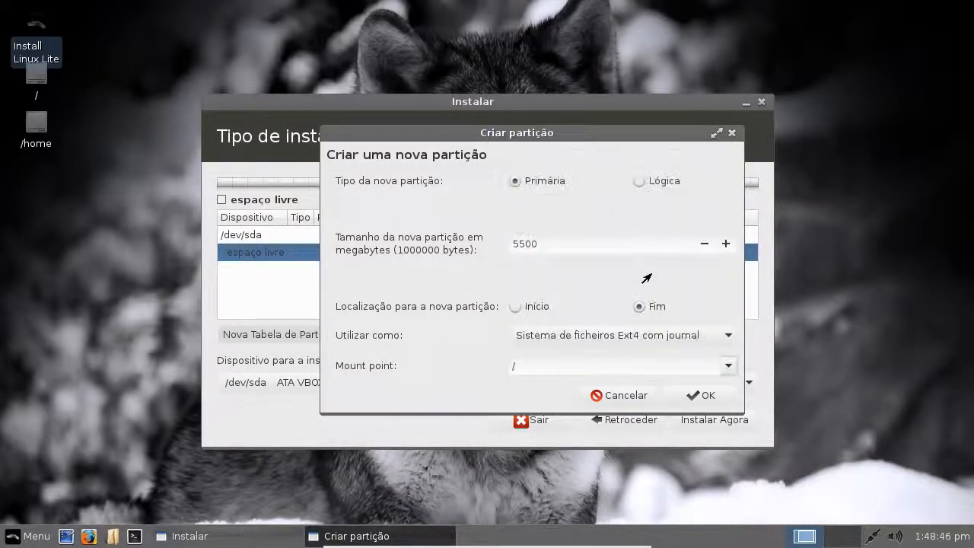
left_click(700, 395)
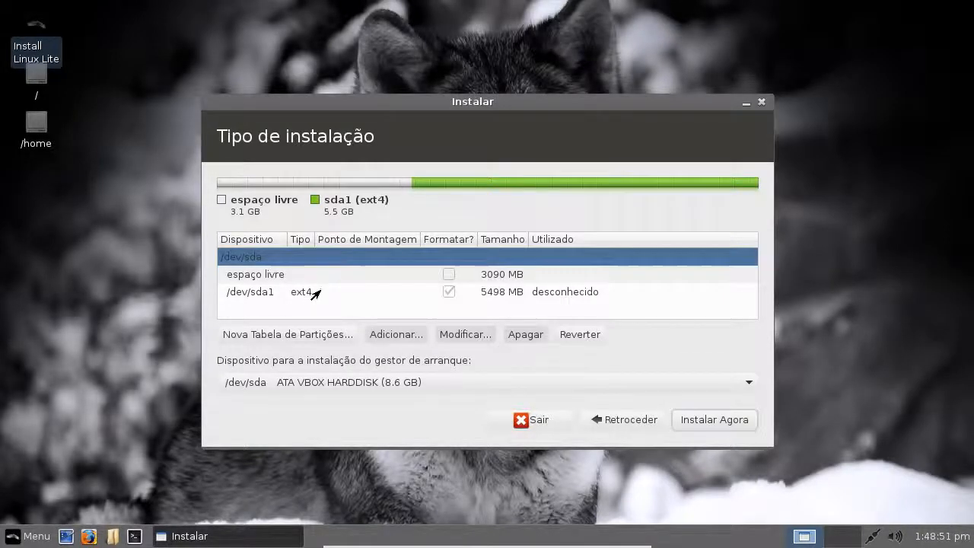
Step: Revert the pending partition changes, then replace the existing partitions on /dev/sda with a new empty partition table
left_click(314, 291)
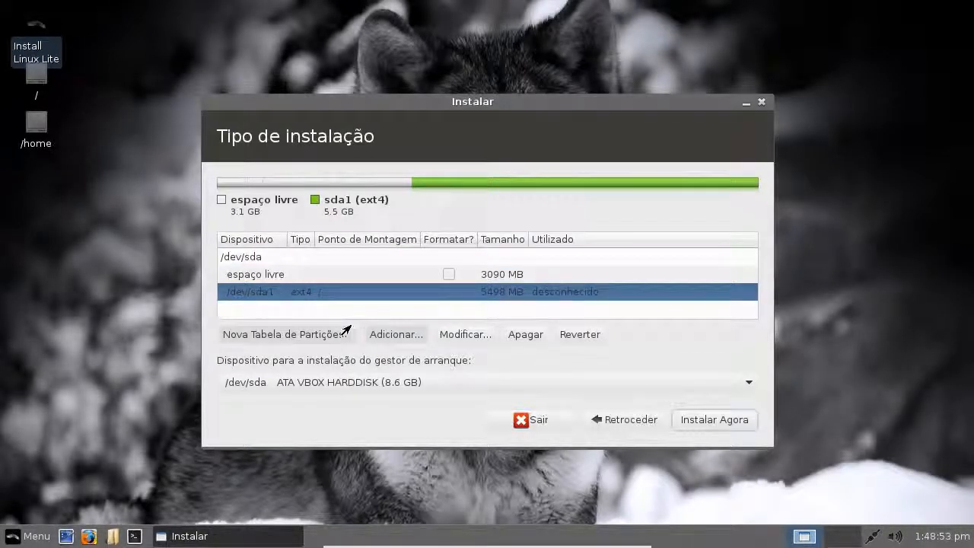
left_click(577, 335)
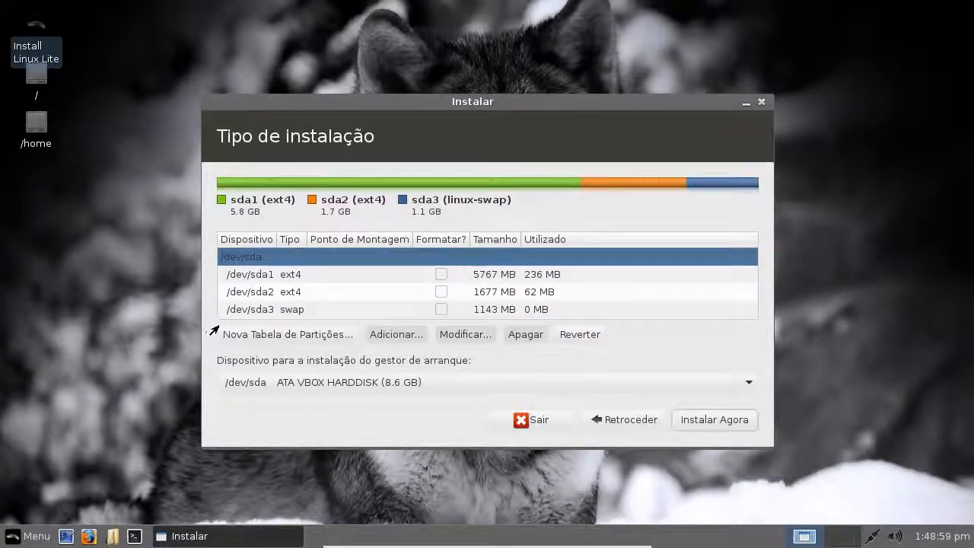
left_click(254, 334)
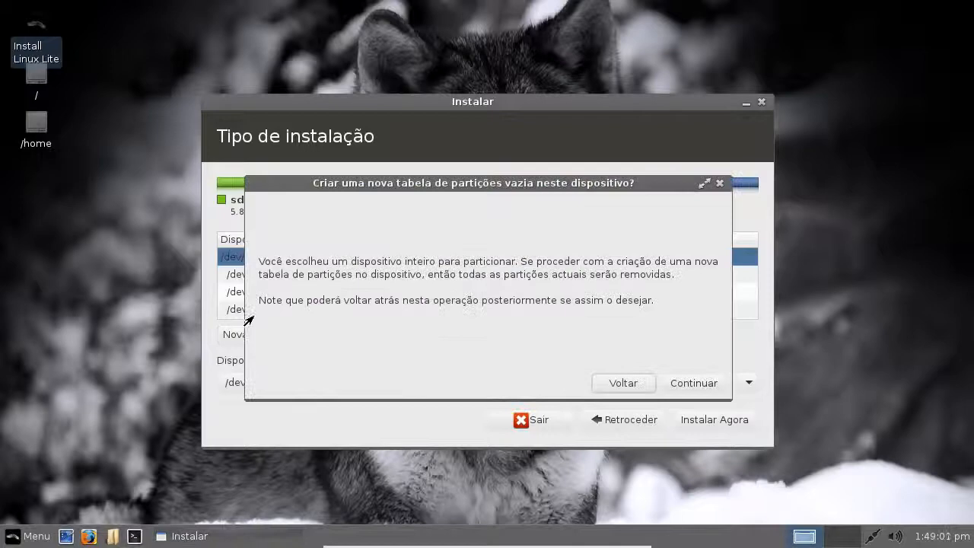
left_click(689, 383)
Step: Create a 5500 MB primary partition at the beginning of the free space, used as Ext4 with journal and mount point /
left_click(313, 255)
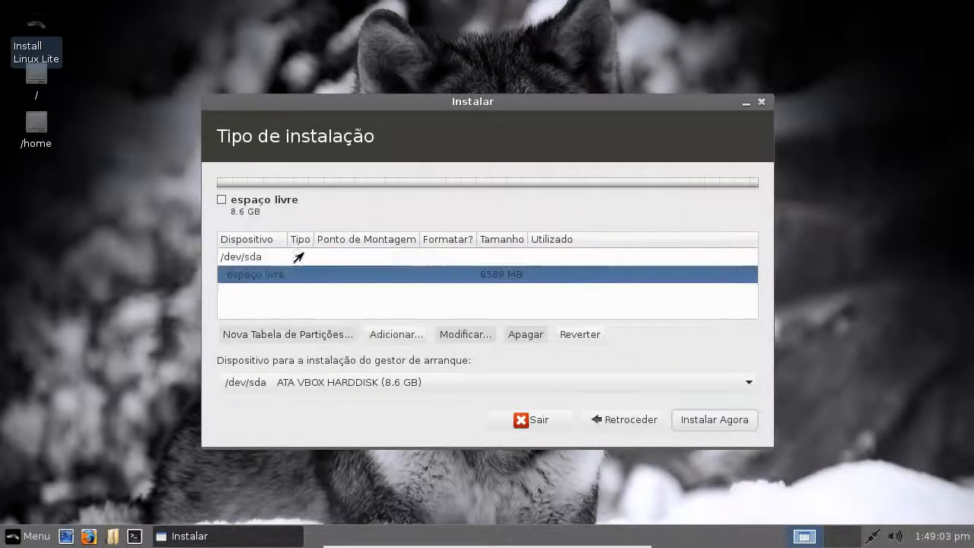
left_click(373, 337)
left_click_drag(555, 248, 457, 226)
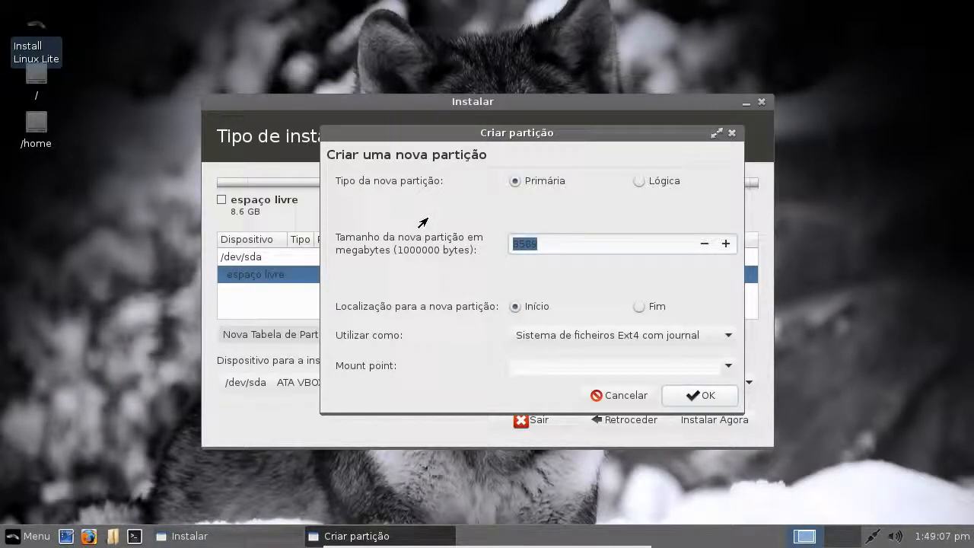
type("5500")
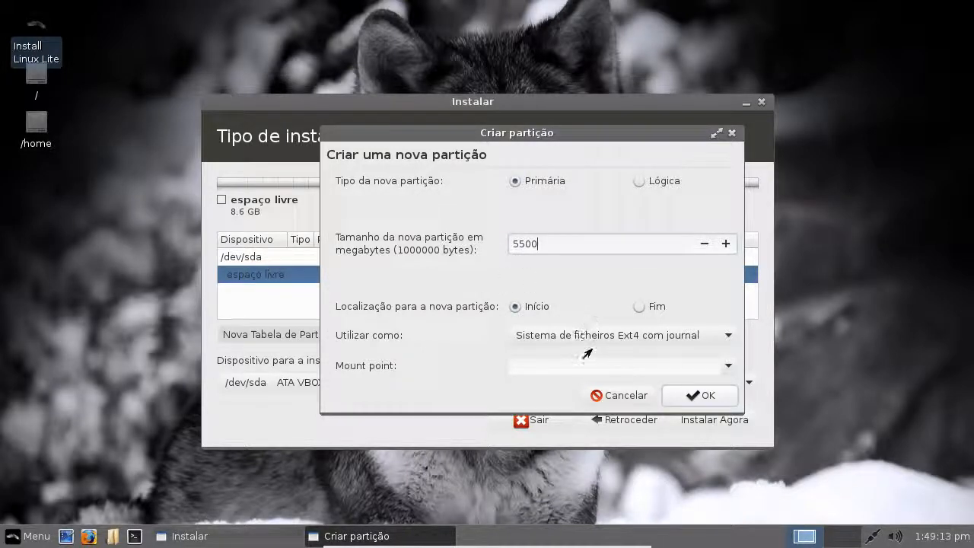
left_click(727, 366)
left_click(619, 179)
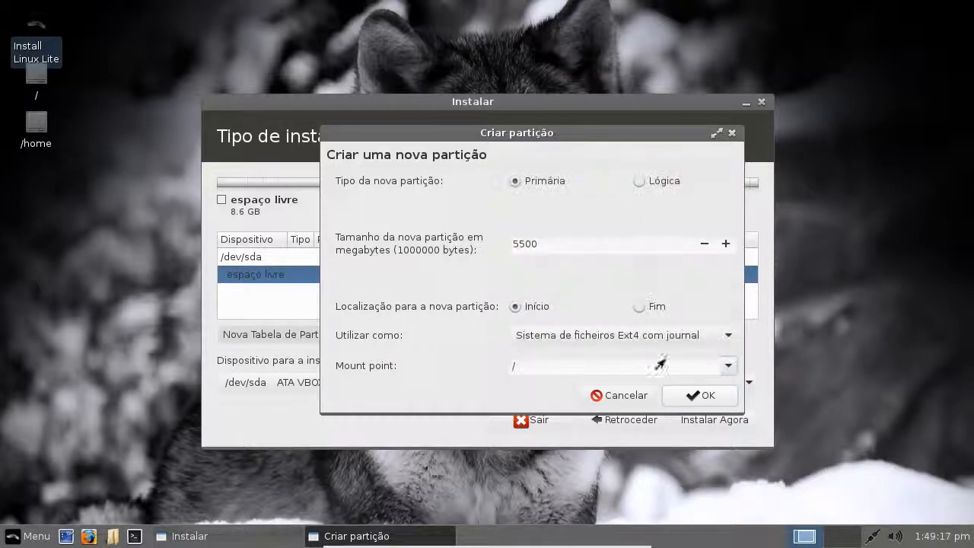
left_click(674, 397)
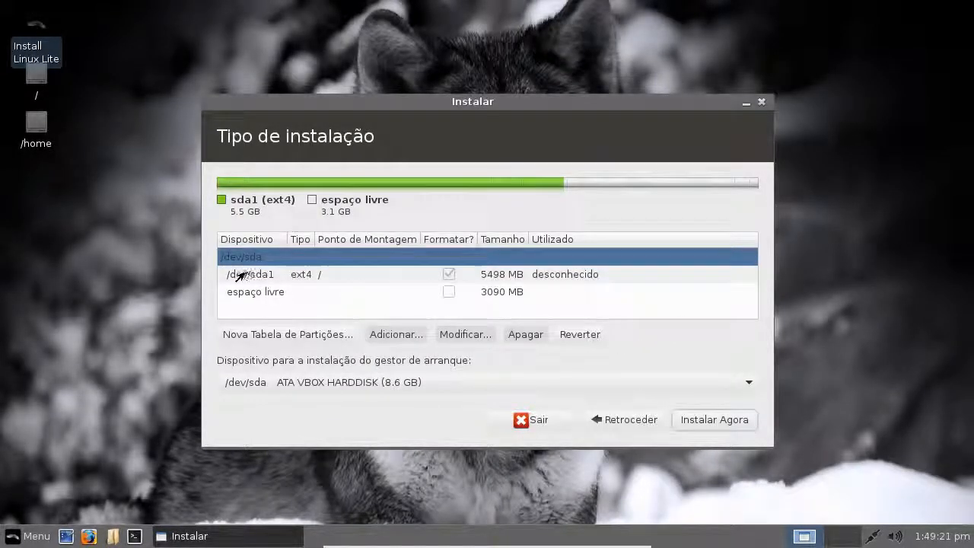
Step: Create a 2090 MB logical partition at the beginning of the remaining free space, used as Ext4 with journal and mount point /home
double_click(287, 299)
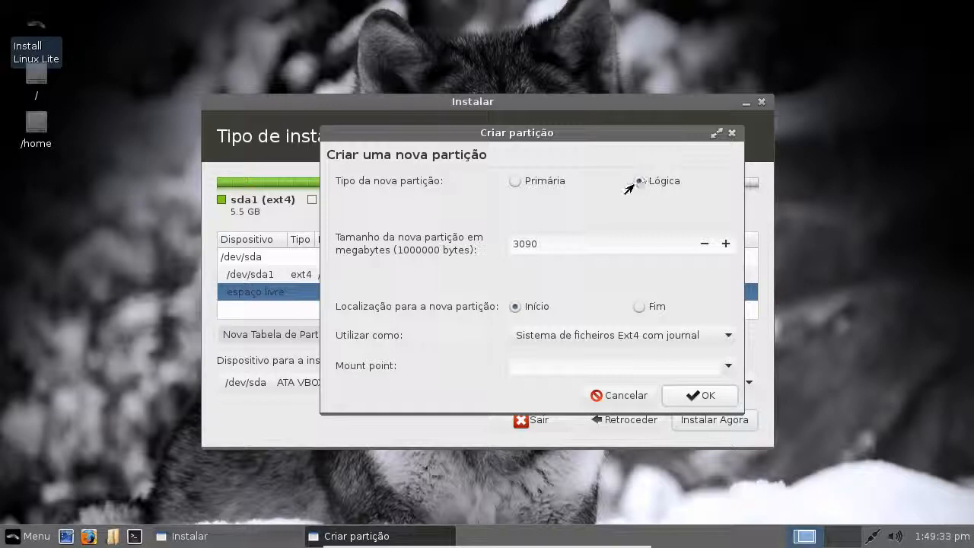
left_click_drag(586, 137, 821, 97)
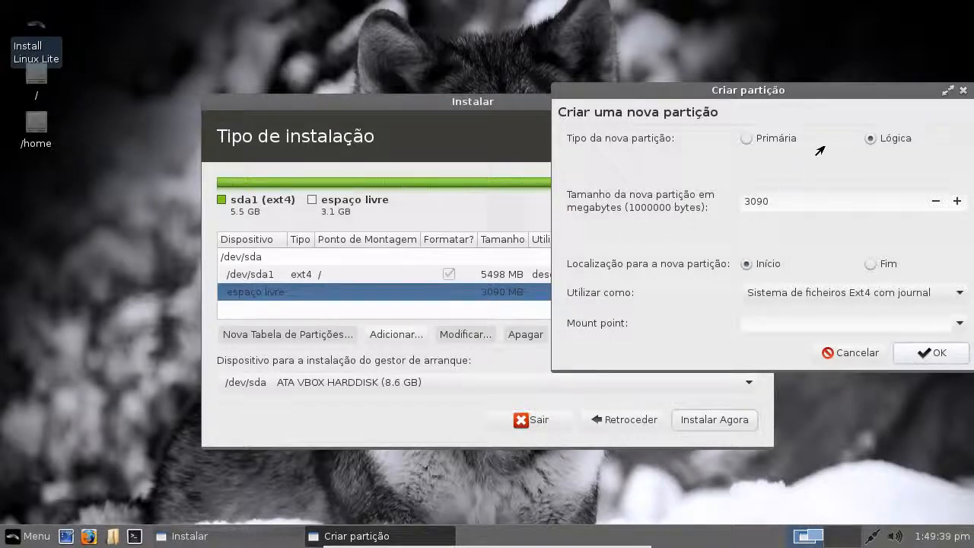
left_click(738, 141)
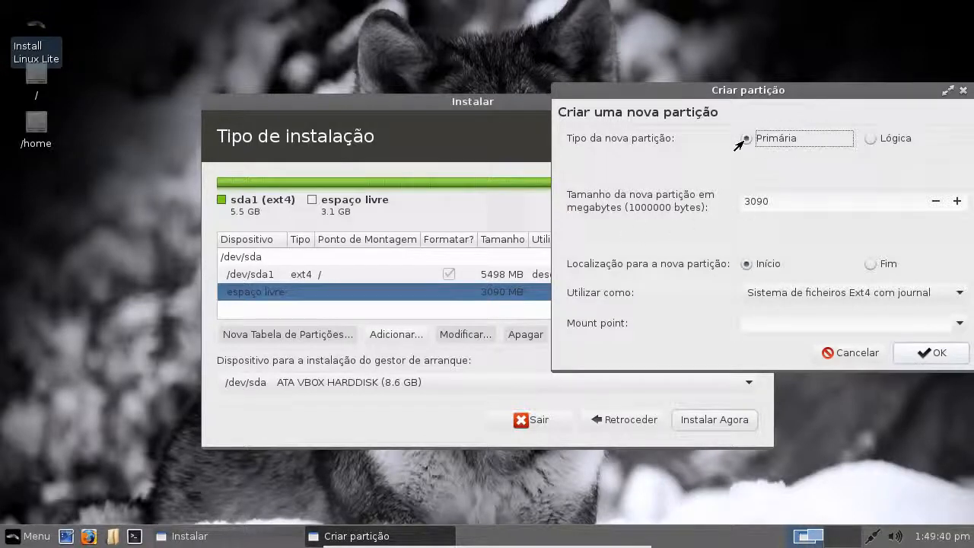
left_click(870, 139)
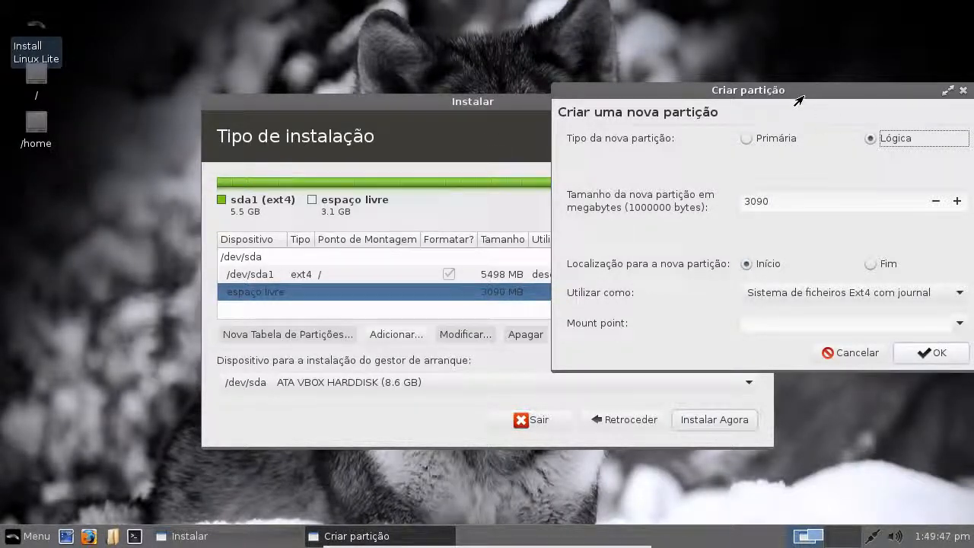
left_click_drag(796, 99, 661, 94)
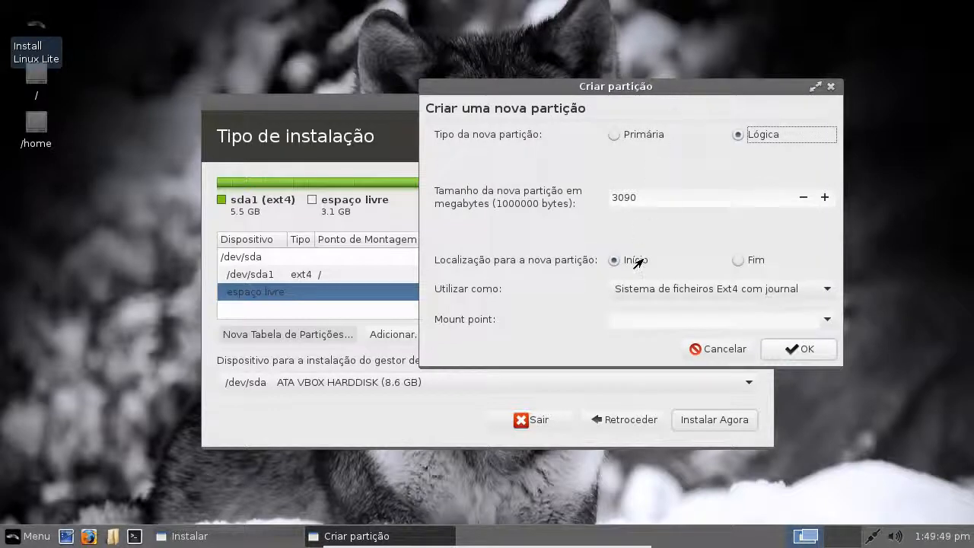
left_click(824, 321)
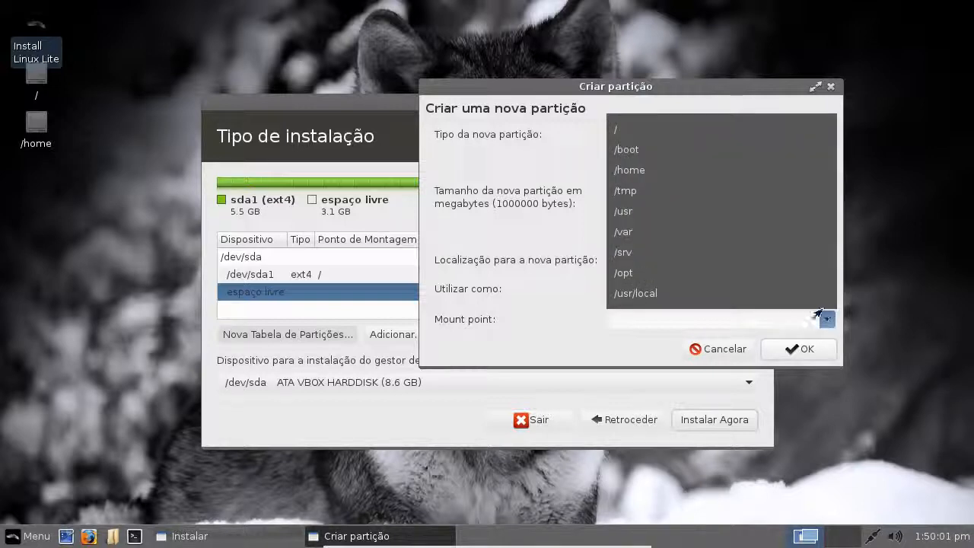
left_click(653, 174)
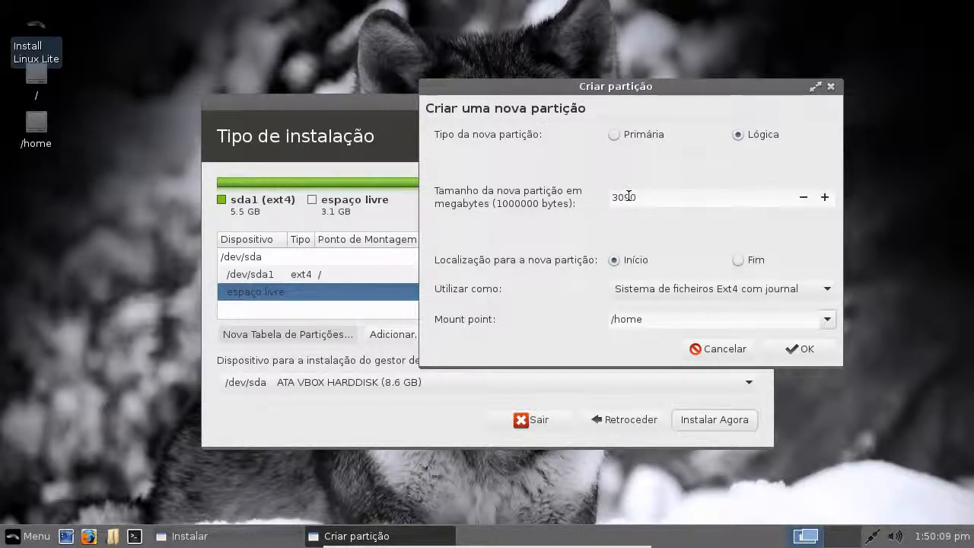
left_click_drag(629, 196, 587, 191)
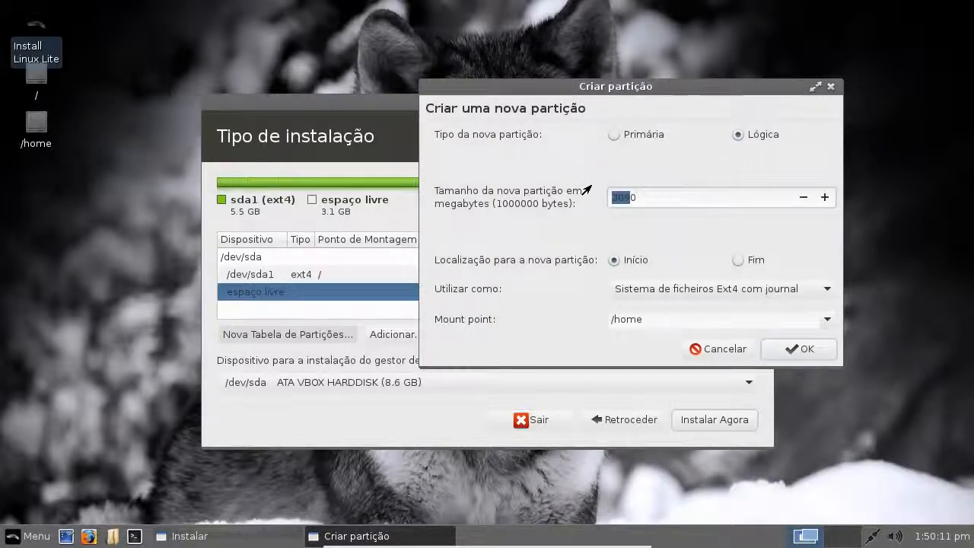
type("209")
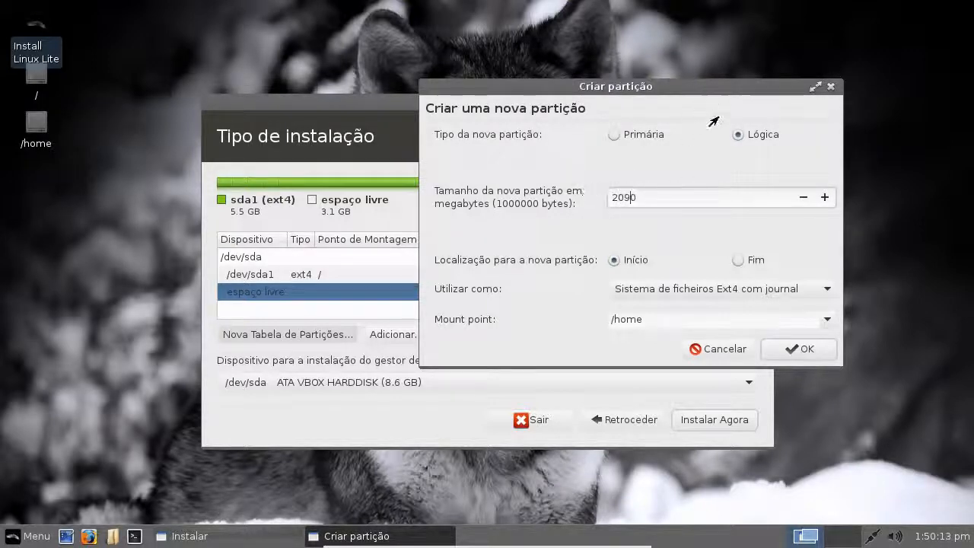
left_click(791, 349)
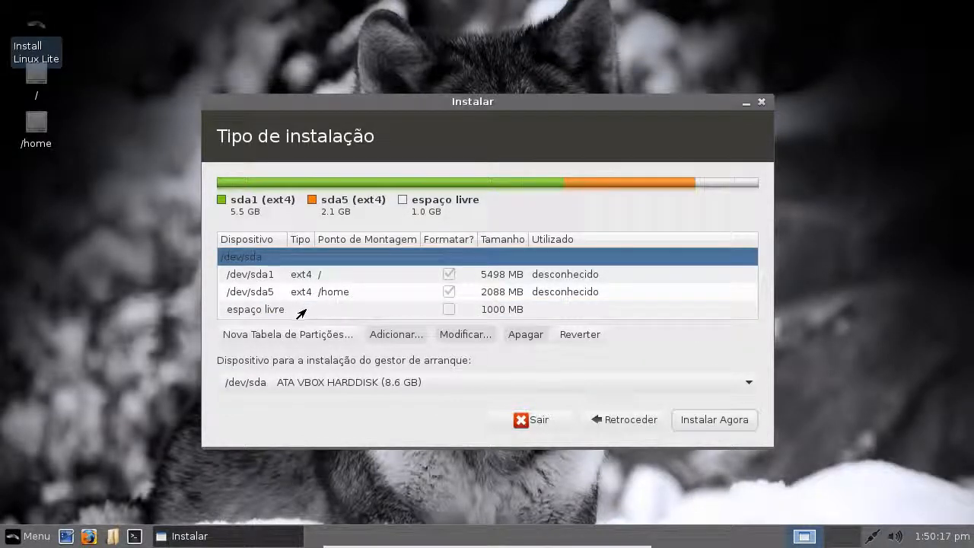
Step: Create a 1000 MB logical partition in the remaining free space, used as swap area
double_click(304, 309)
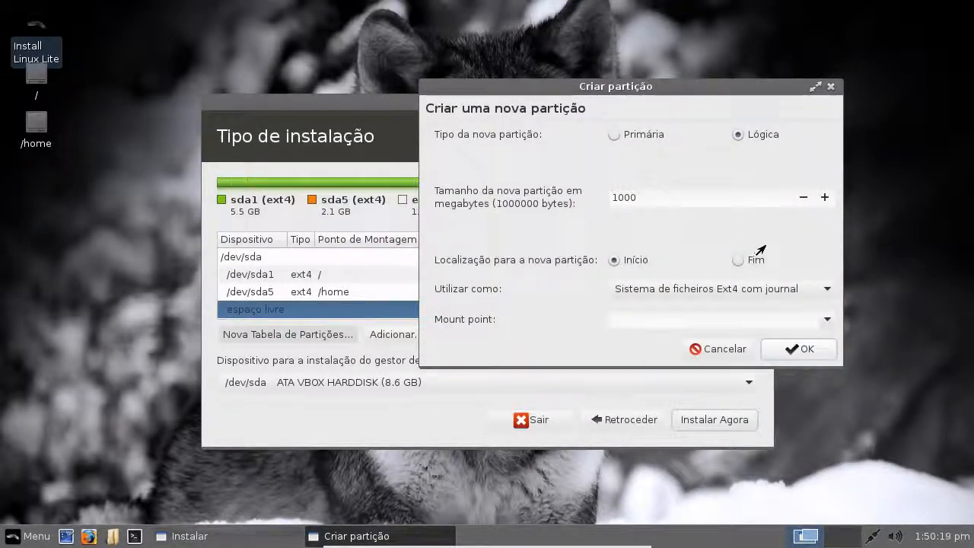
left_click(759, 290)
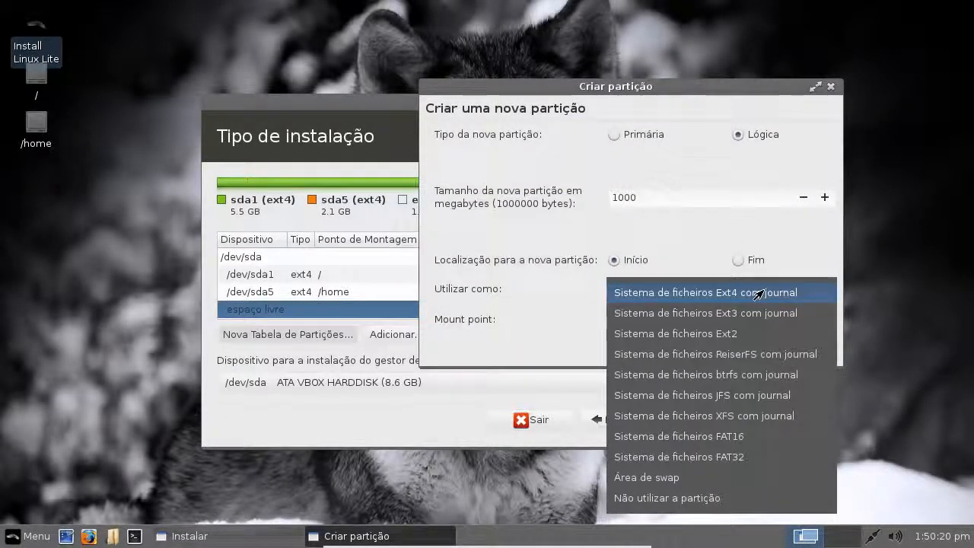
left_click(656, 478)
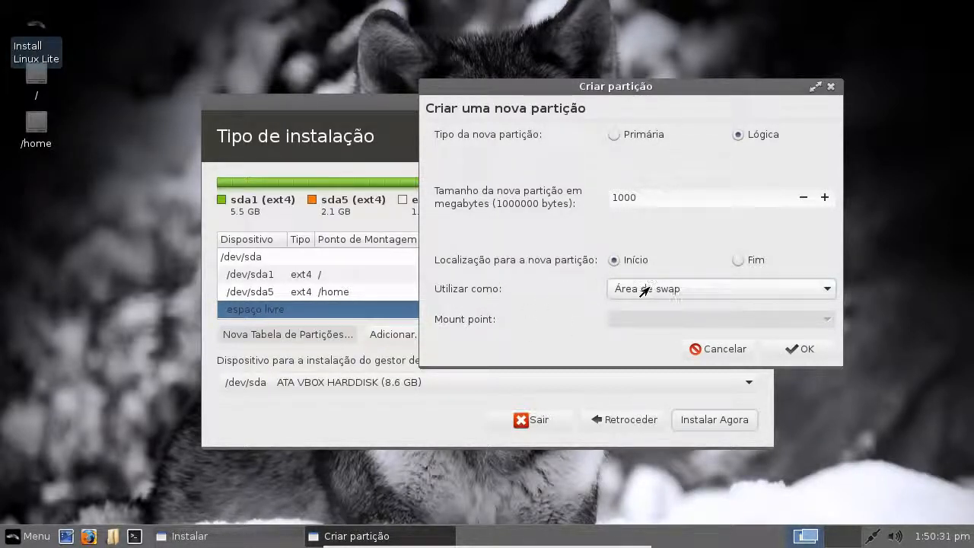
left_click(798, 346)
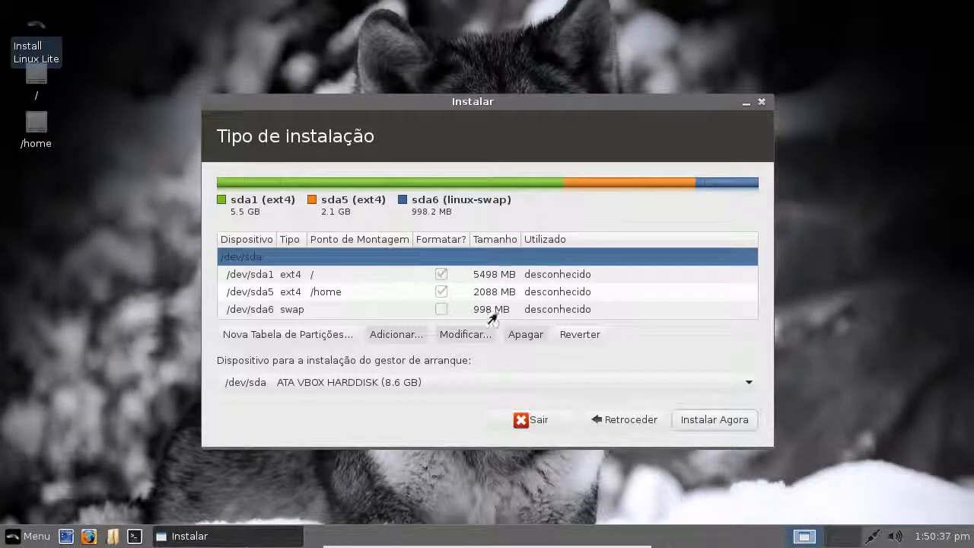
Step: Start the installation with the defined partitions, accepting Lisbon as location and the Portuguese keyboard layout
left_click(710, 422)
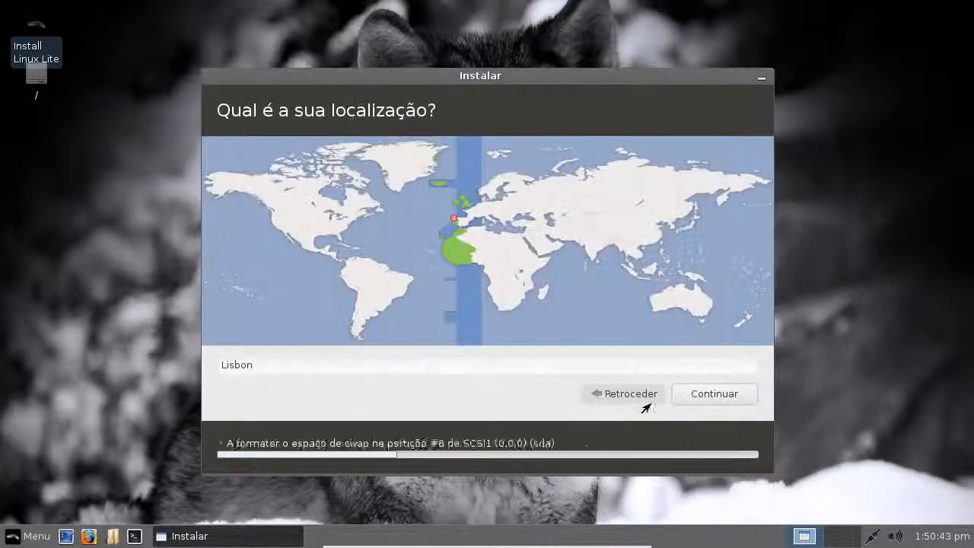
left_click(715, 395)
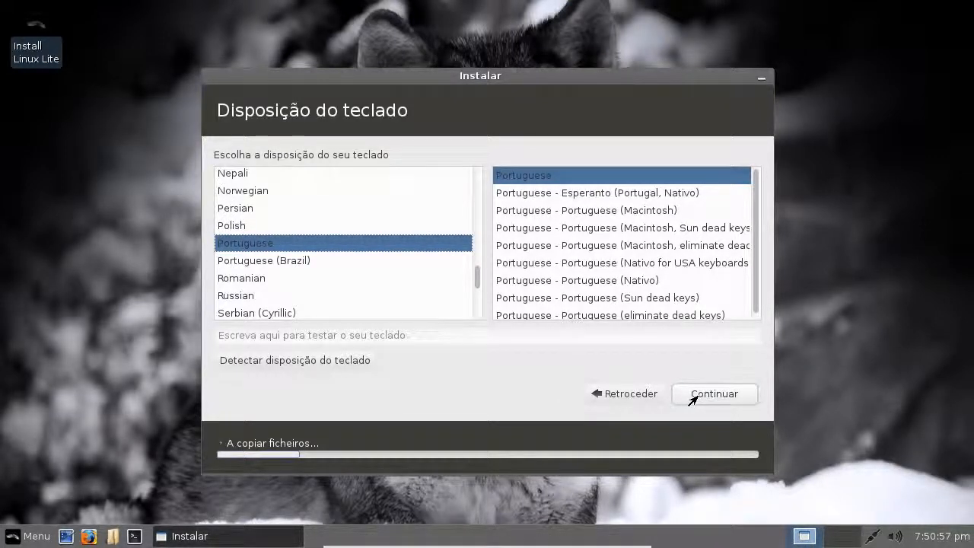
left_click(694, 399)
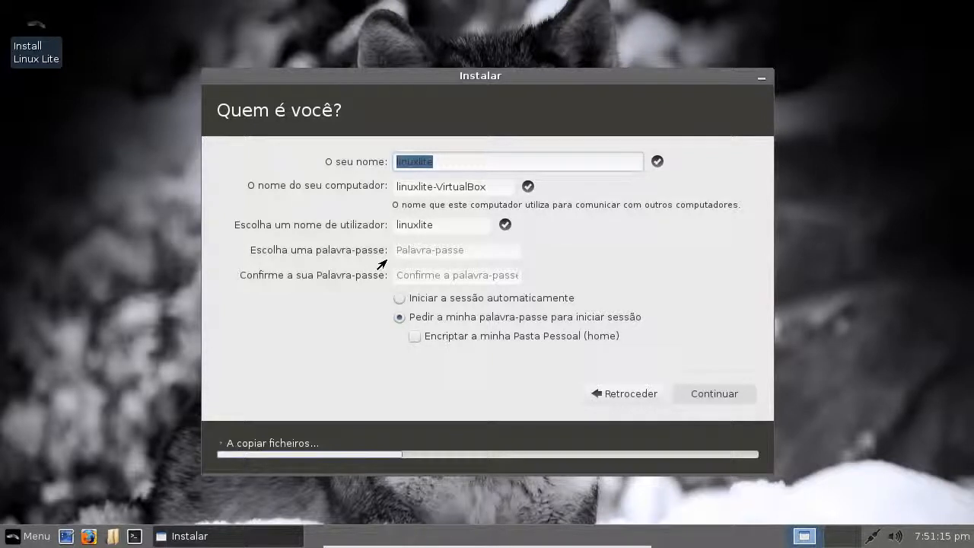
Step: Replace the default linuxlite entry in the name field with the user's own name
left_click(440, 172)
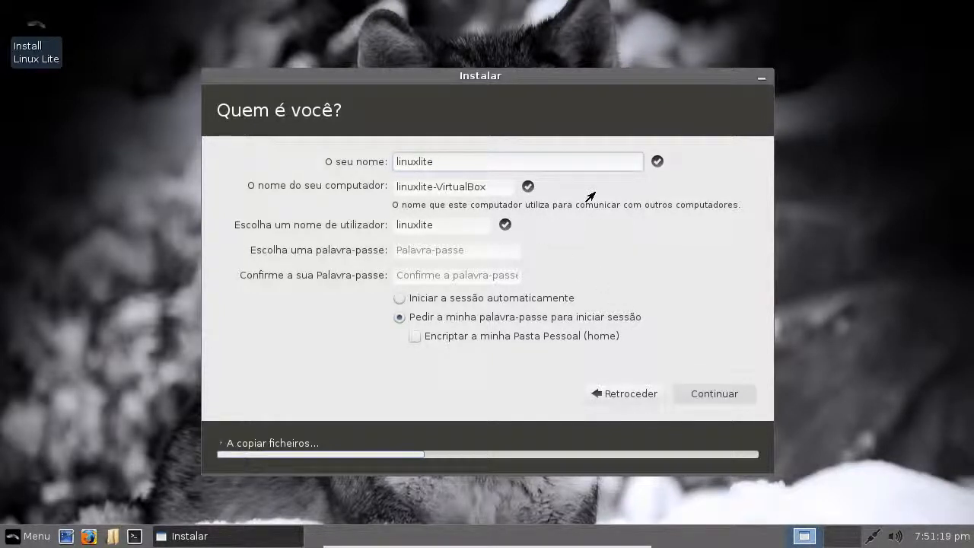
key("BackSpace")
key("BackSpace")
key("BackSpace")
key("BackSpace")
key("BackSpace")
key("BackSpace")
key("BackSpace")
key("BackSpace")
key("BackSpace")
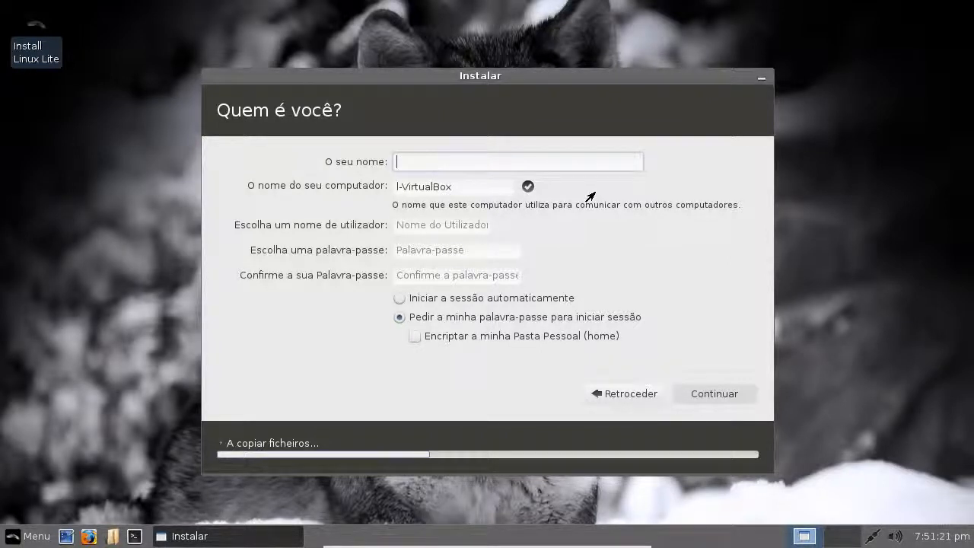
type("leor")
key("Tab")
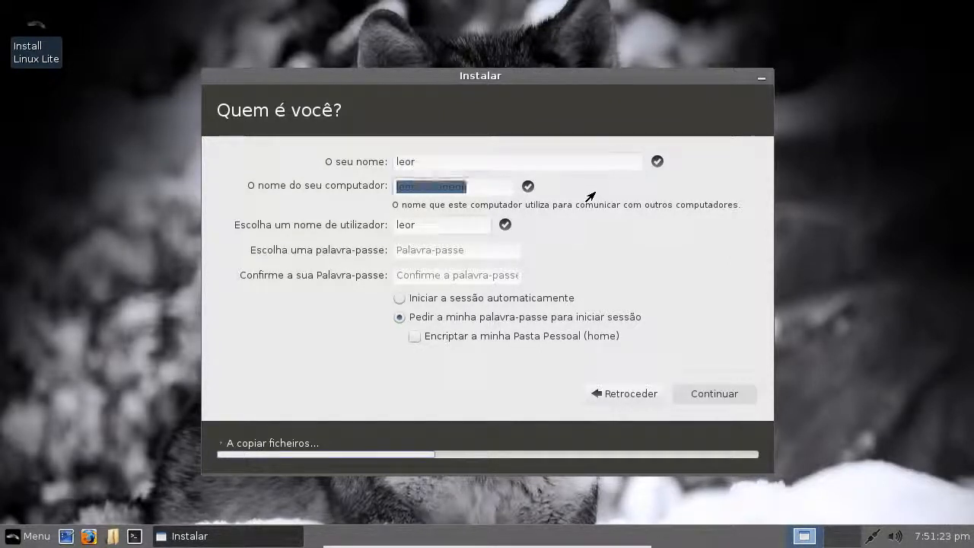
Step: Enter and confirm the account password, choose automatic login, and continue the installation
key("Tab")
key("Tab")
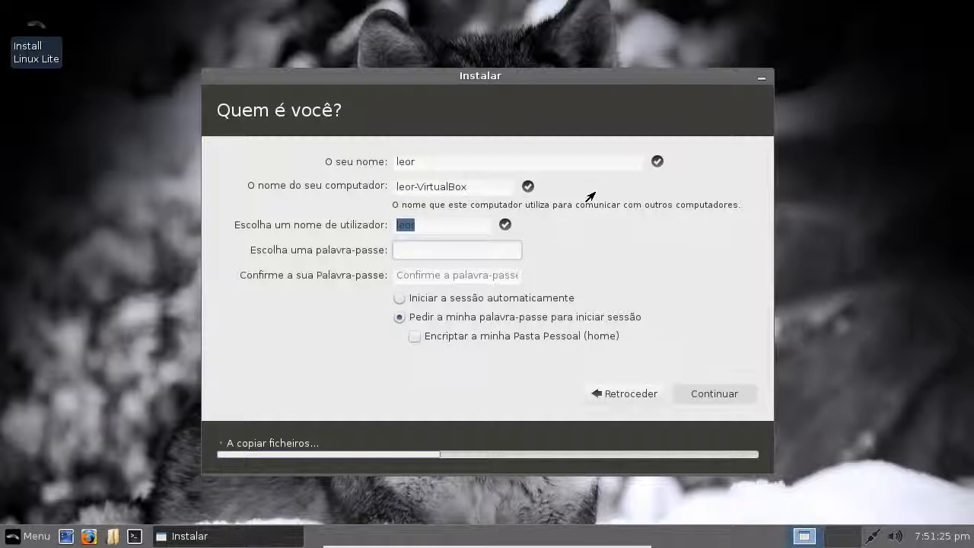
type("1")
key("Tab")
type("1")
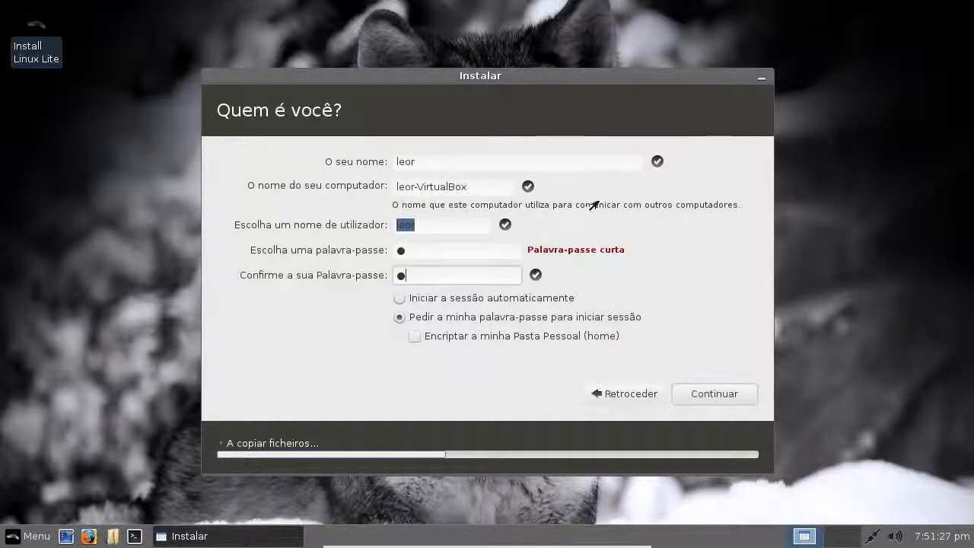
left_click(502, 297)
left_click(706, 393)
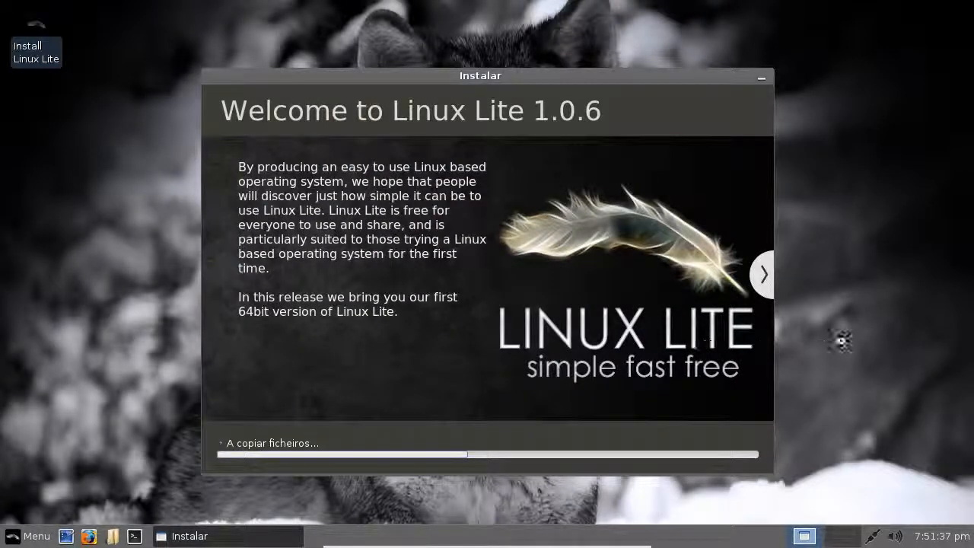
Step: Browse the installer's slideshow from the welcome slide to the Multimedia slide
left_click(767, 282)
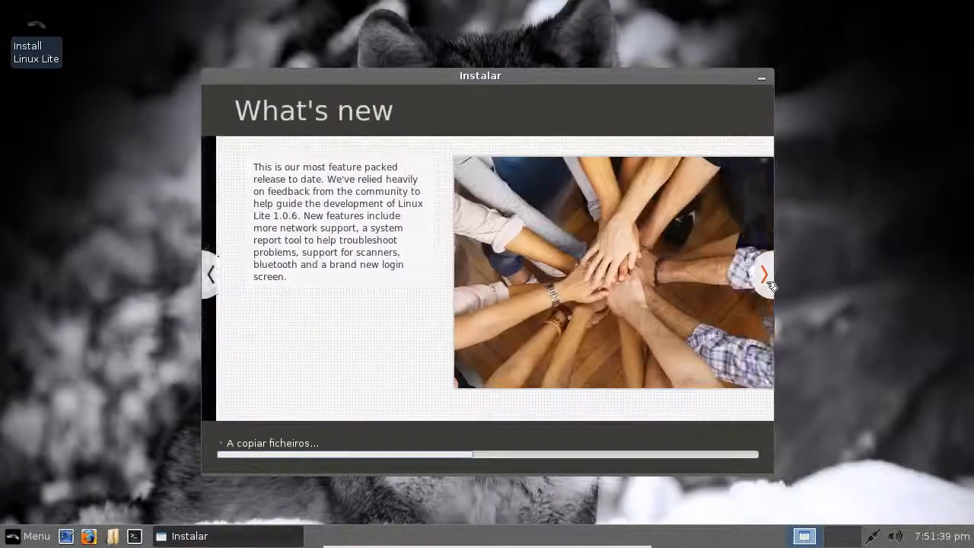
left_click(768, 278)
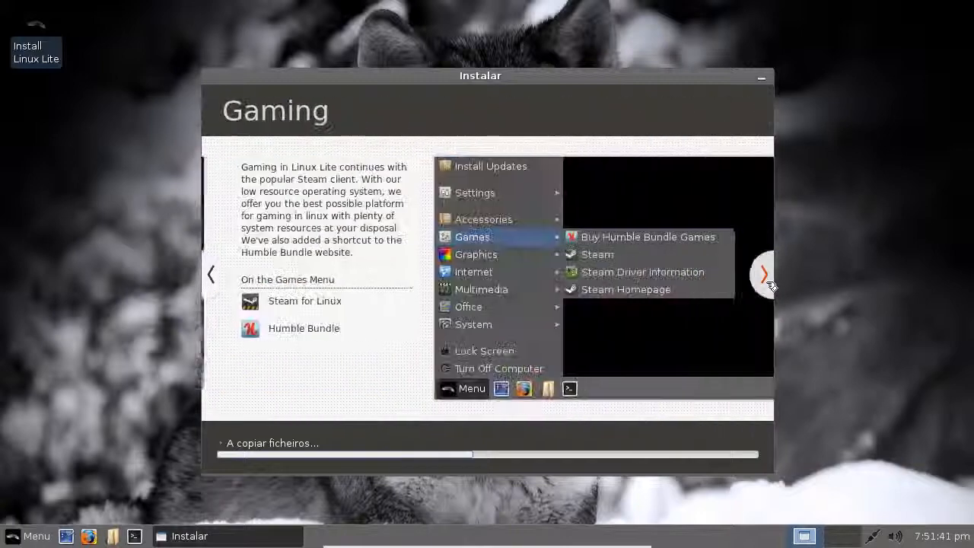
left_click(767, 279)
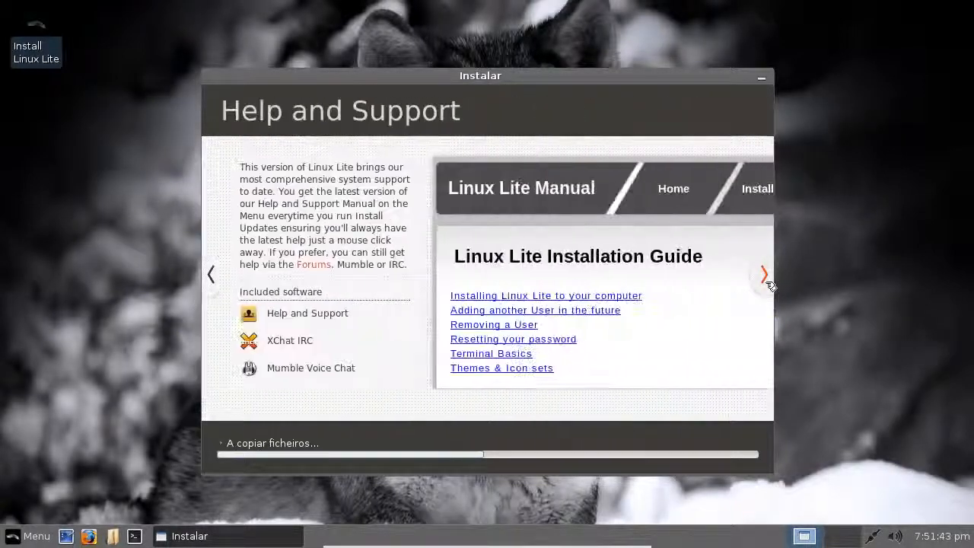
left_click(767, 280)
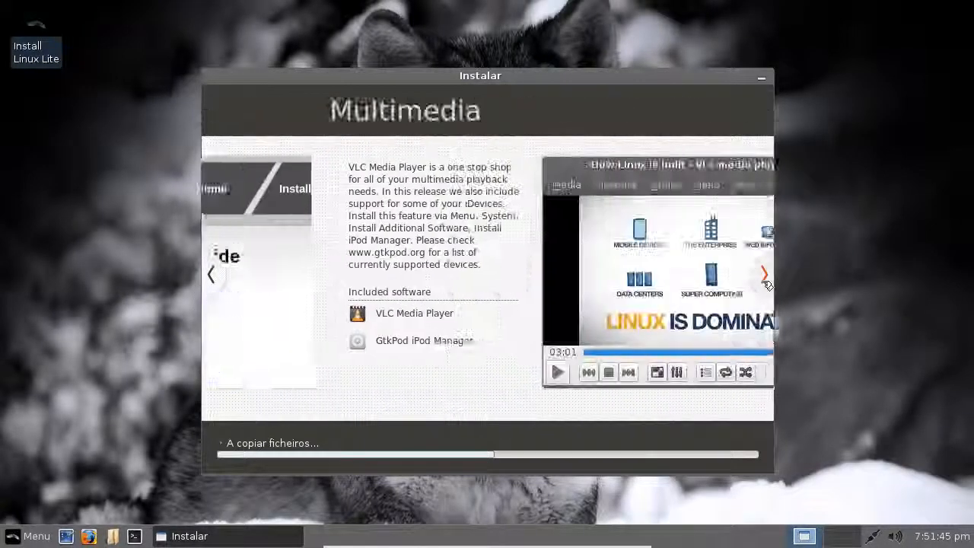
Step: Browse the installer's remaining slides from Networking with Windows to Stay updated, and switch the virtual machine out of full-screen mode
left_click(767, 280)
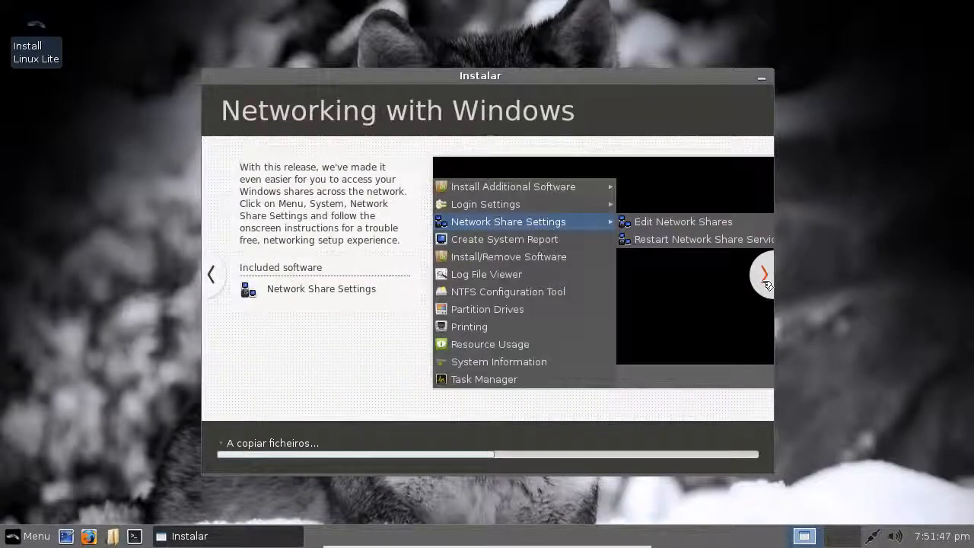
left_click(767, 280)
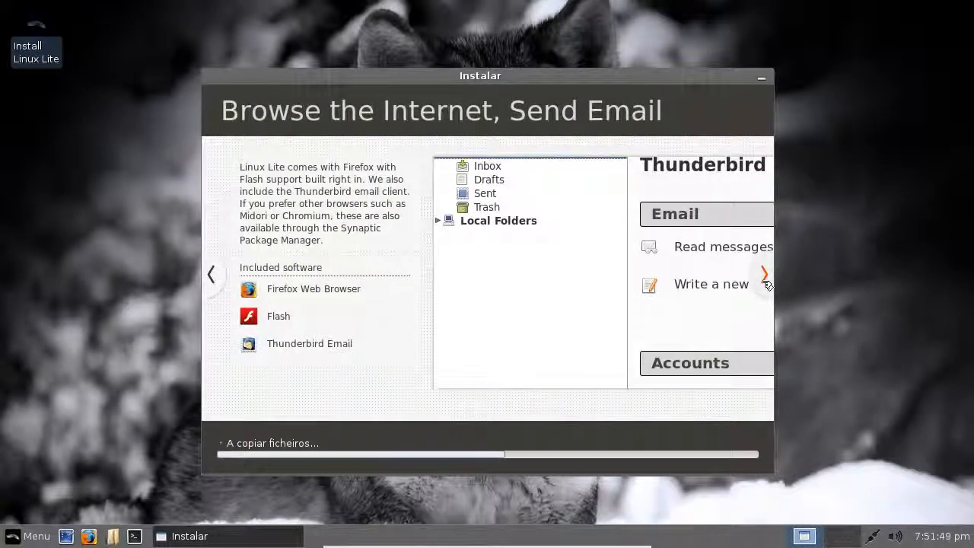
left_click(766, 280)
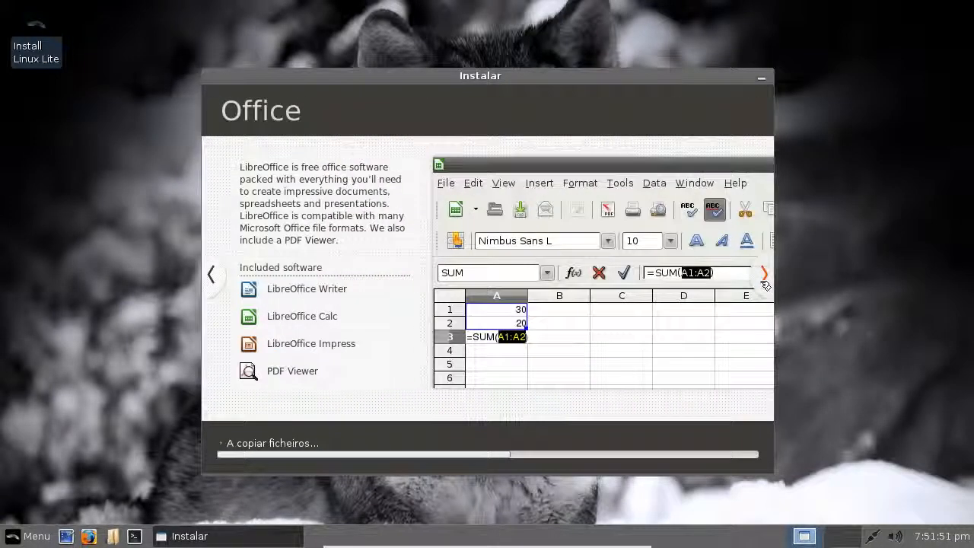
left_click(765, 280)
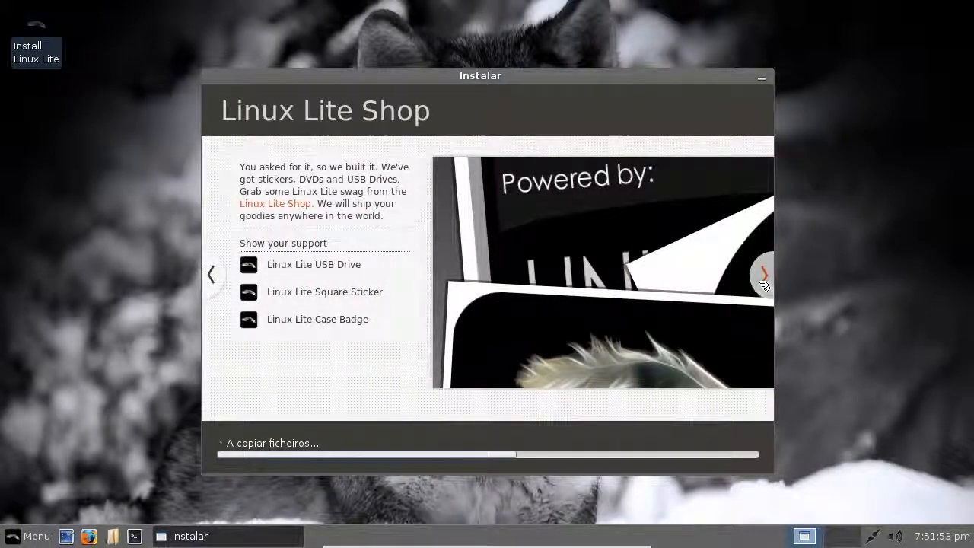
left_click(764, 281)
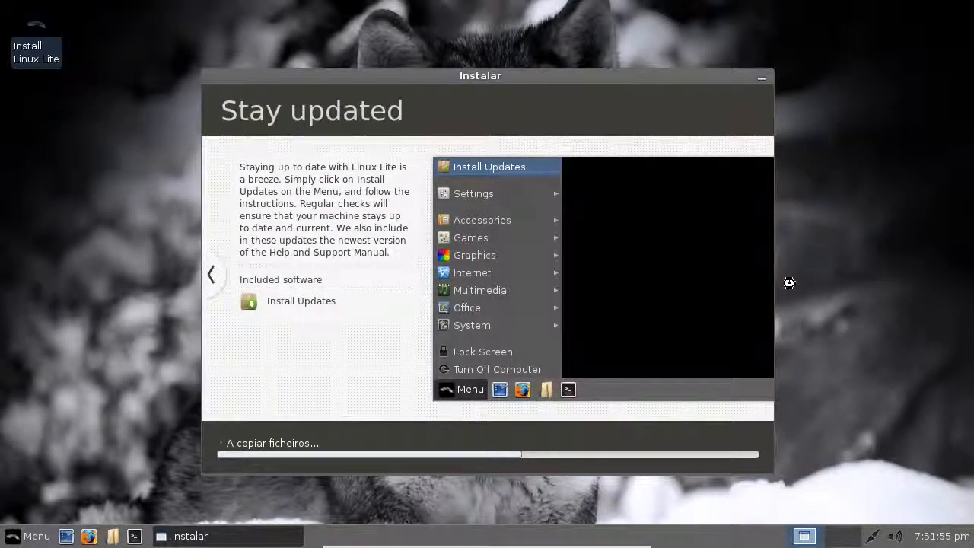
key("ctrl+f")
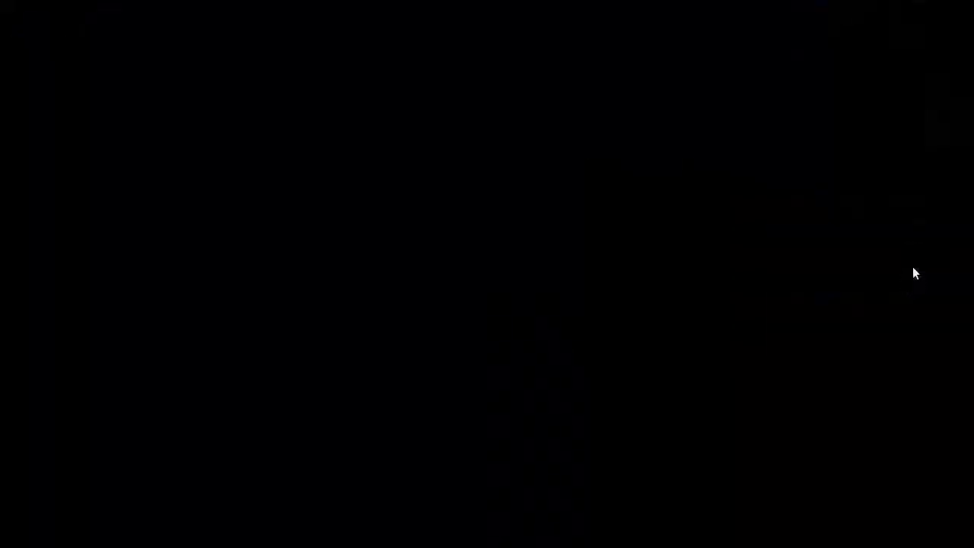